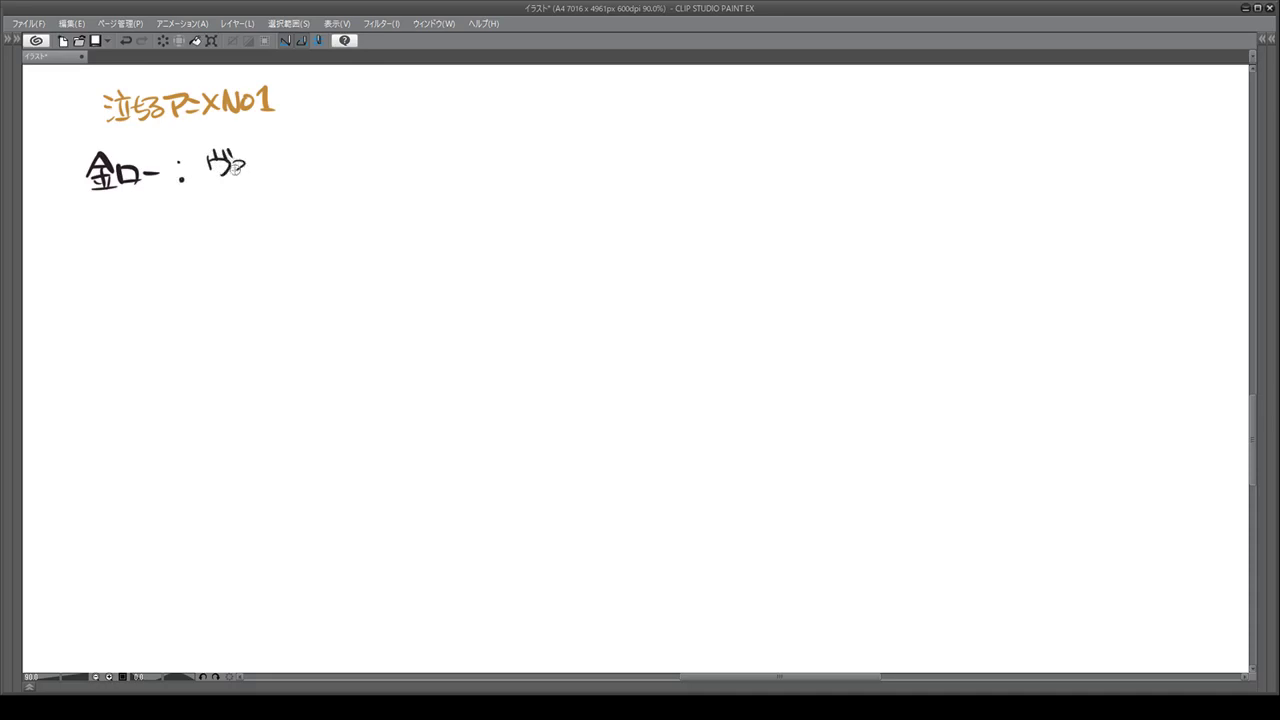
Step: Finish handwriting the title ヴァイオレット エヴァーガーデン in black beside 金ロー, split over two lines
mouse_move(235, 168)
left_mouse_down()
mouse_move(256, 152)
mouse_move(262, 172)
mouse_move(320, 160)
mouse_move(246, 191)
mouse_move(268, 187)
mouse_move(276, 204)
mouse_move(286, 186)
left_mouse_up()
mouse_move(284, 191)
left_mouse_down()
mouse_move(291, 205)
mouse_move(331, 202)
mouse_move(341, 181)
left_mouse_up()
left_click_drag(345, 173, 391, 189)
left_click_drag(389, 198, 404, 188)
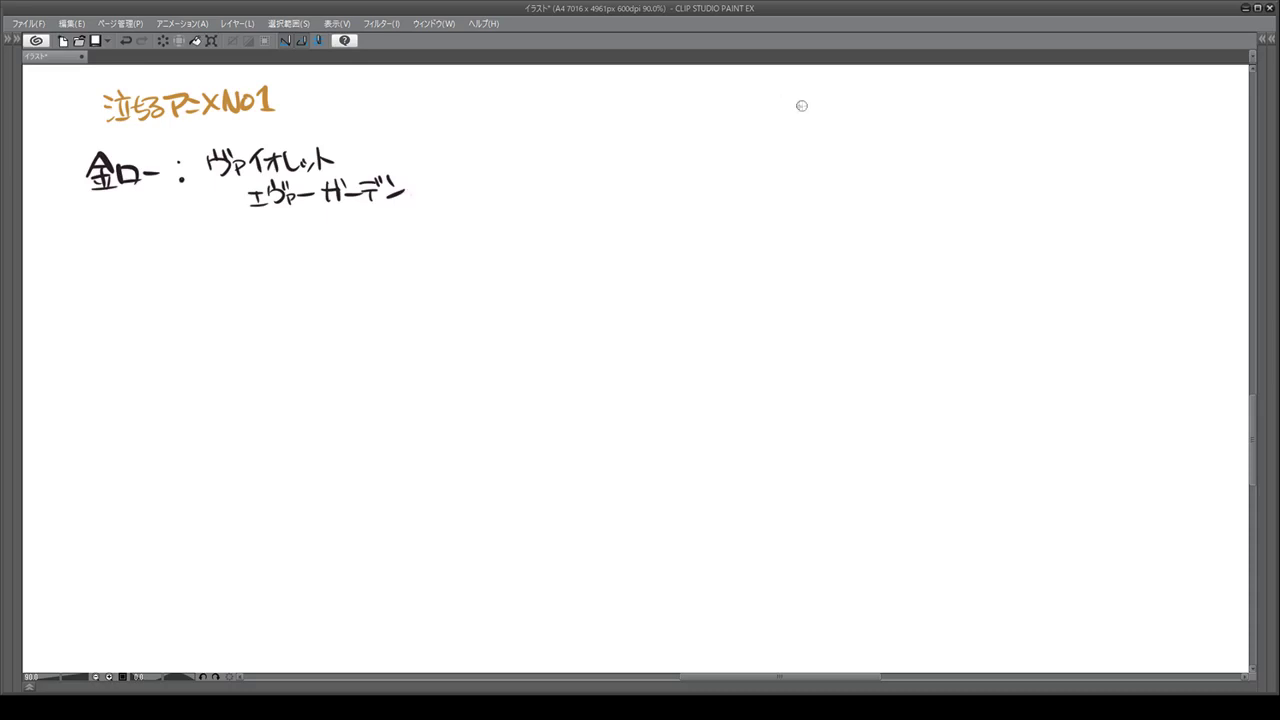
Step: Rough in a large head shape mid-canvas with light arcs for the crown, both lower sides and the chin area
left_click_drag(591, 166, 678, 96)
left_click_drag(764, 119, 793, 186)
left_click_drag(571, 328, 634, 364)
left_click_drag(790, 311, 677, 396)
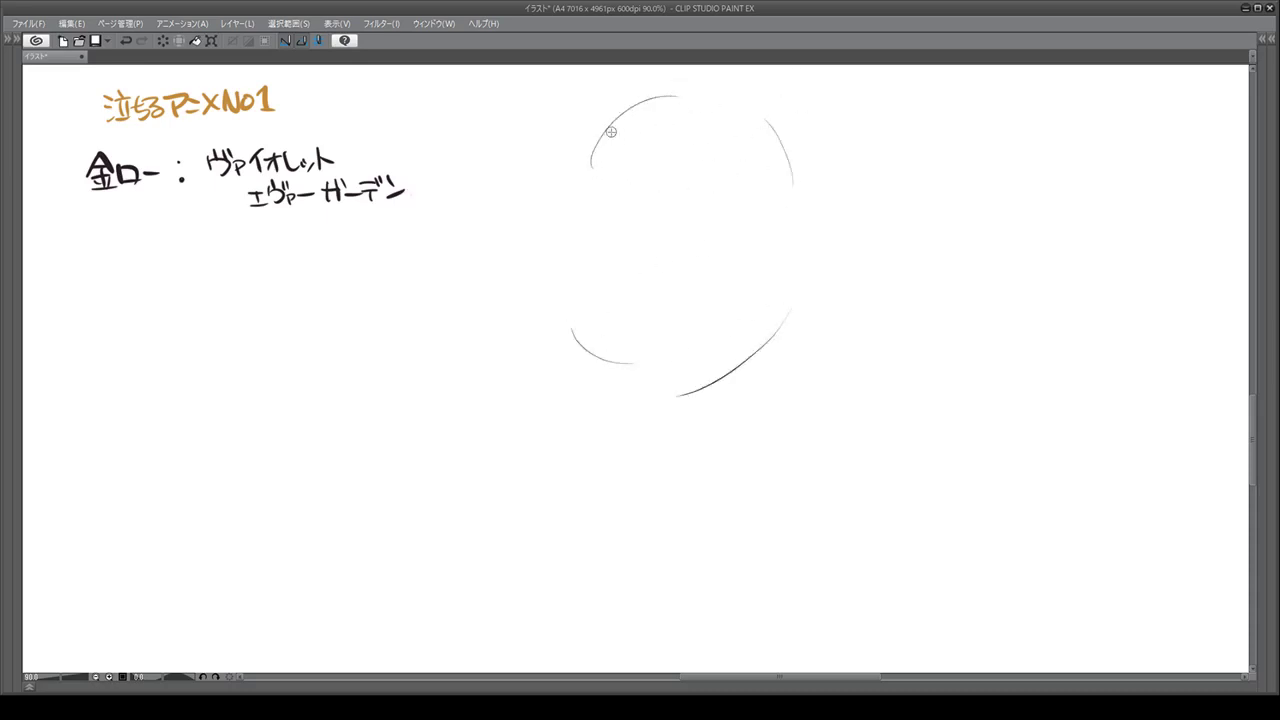
Step: Sketch the parted fringe and side hair with long curved strands inside the head outline
mouse_move(609, 132)
left_mouse_down()
mouse_move(674, 98)
mouse_move(641, 228)
left_mouse_up()
mouse_move(638, 150)
left_mouse_down()
mouse_move(663, 252)
mouse_move(678, 254)
left_mouse_up()
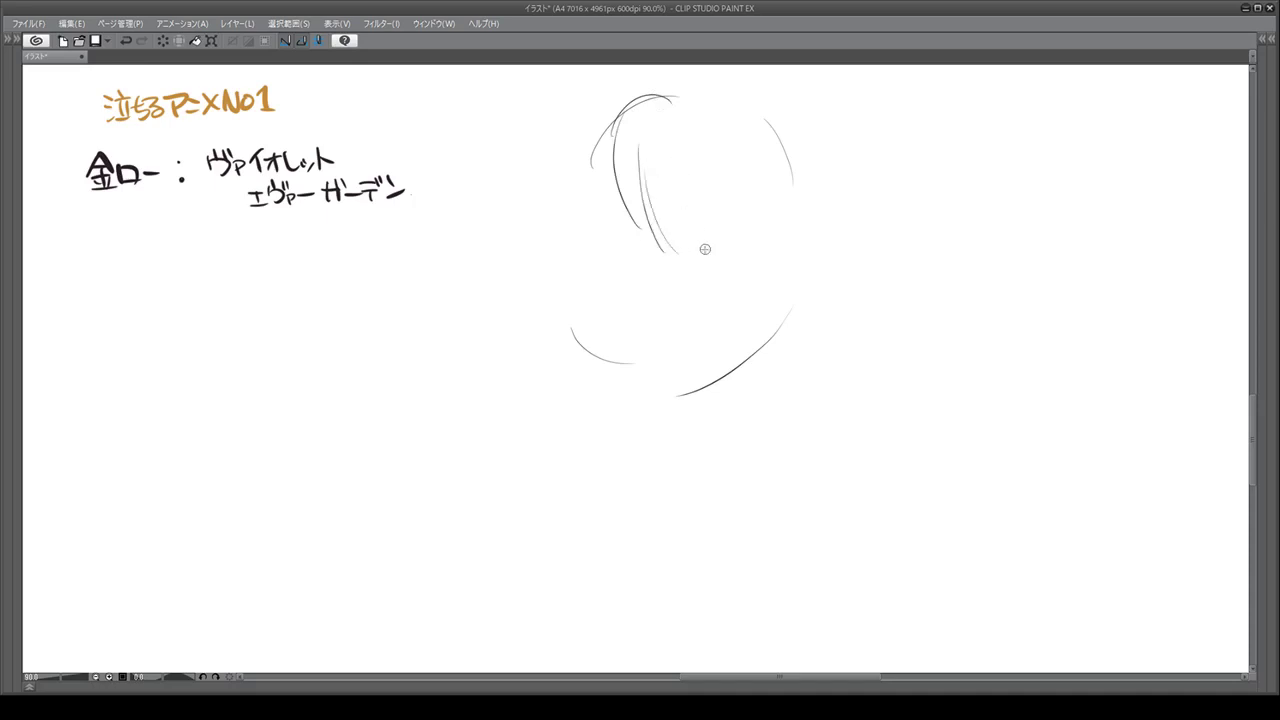
left_click_drag(600, 117, 556, 190)
mouse_move(672, 145)
left_mouse_down()
mouse_move(707, 185)
mouse_move(734, 255)
left_mouse_up()
left_click_drag(747, 183, 731, 285)
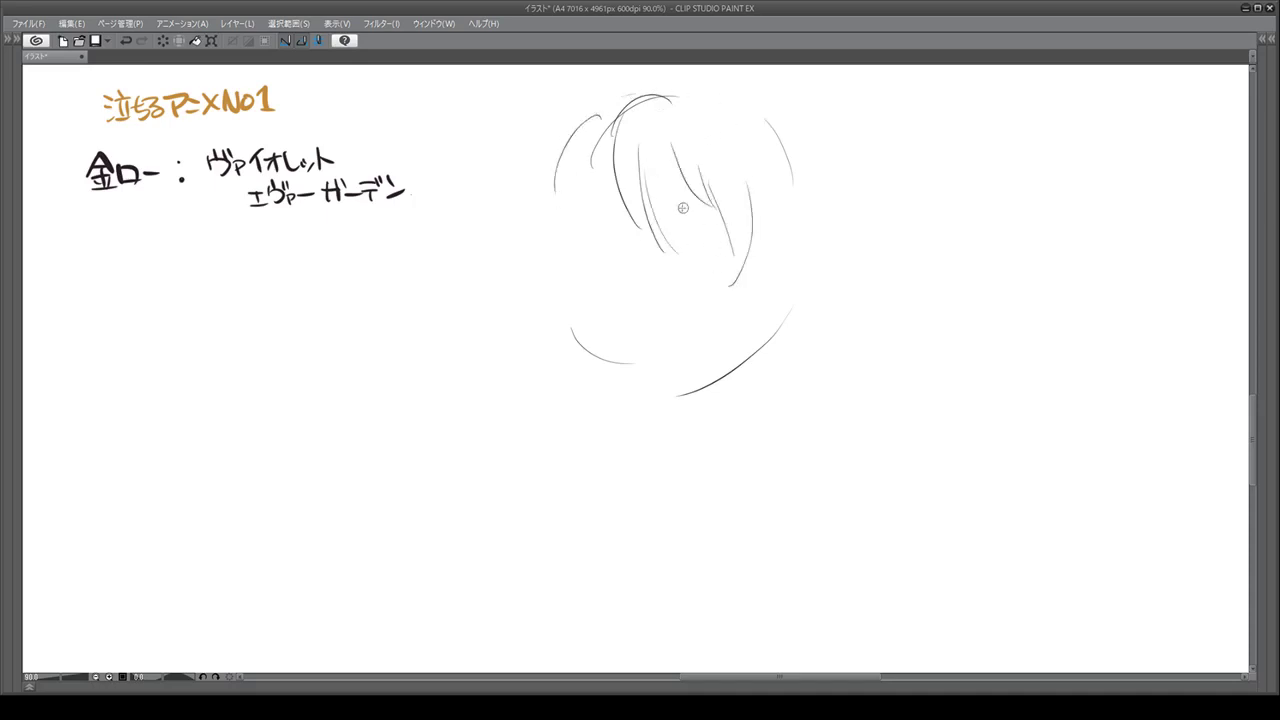
left_click_drag(678, 195, 680, 237)
mouse_move(783, 210)
left_mouse_down()
mouse_move(755, 328)
mouse_move(728, 370)
left_mouse_up()
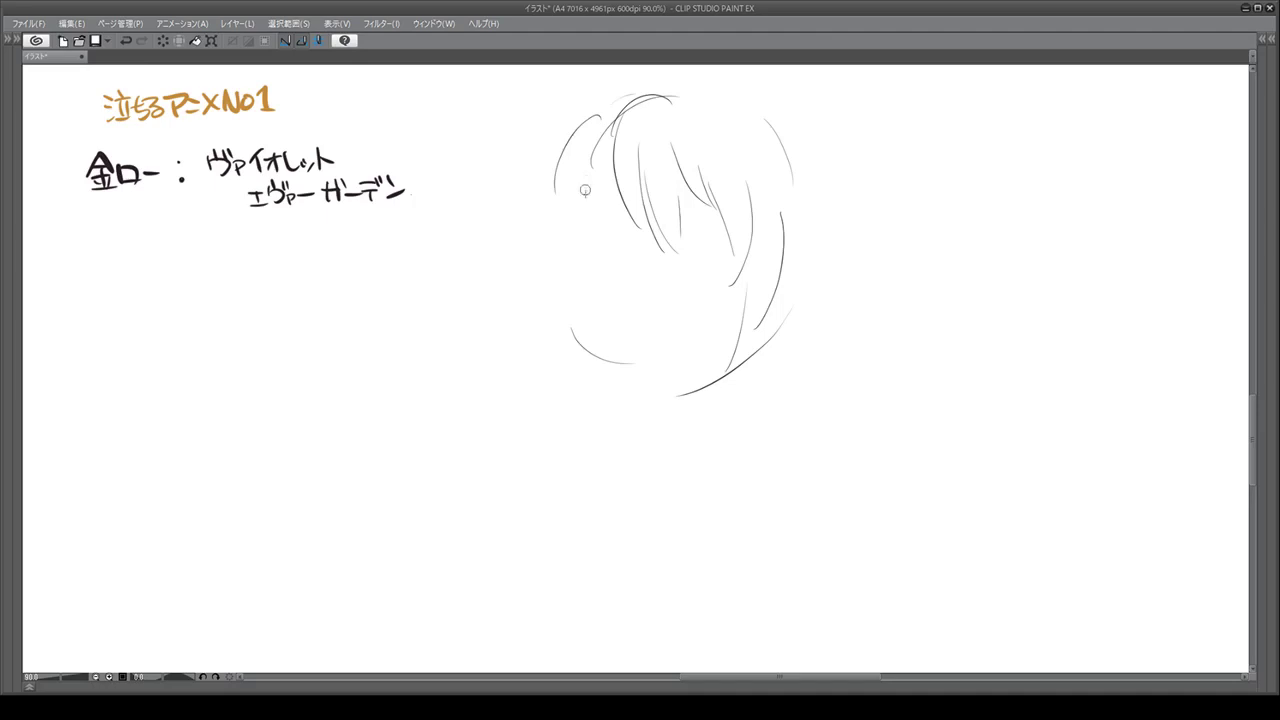
Step: Draw the face's cheek and pointed jaw contour, and add the nose, eyebrows and upper eyelids of both eyes
mouse_move(583, 187)
left_mouse_down()
mouse_move(594, 293)
mouse_move(633, 353)
mouse_move(610, 333)
mouse_move(661, 372)
mouse_move(625, 344)
mouse_move(670, 372)
mouse_move(740, 329)
left_mouse_up()
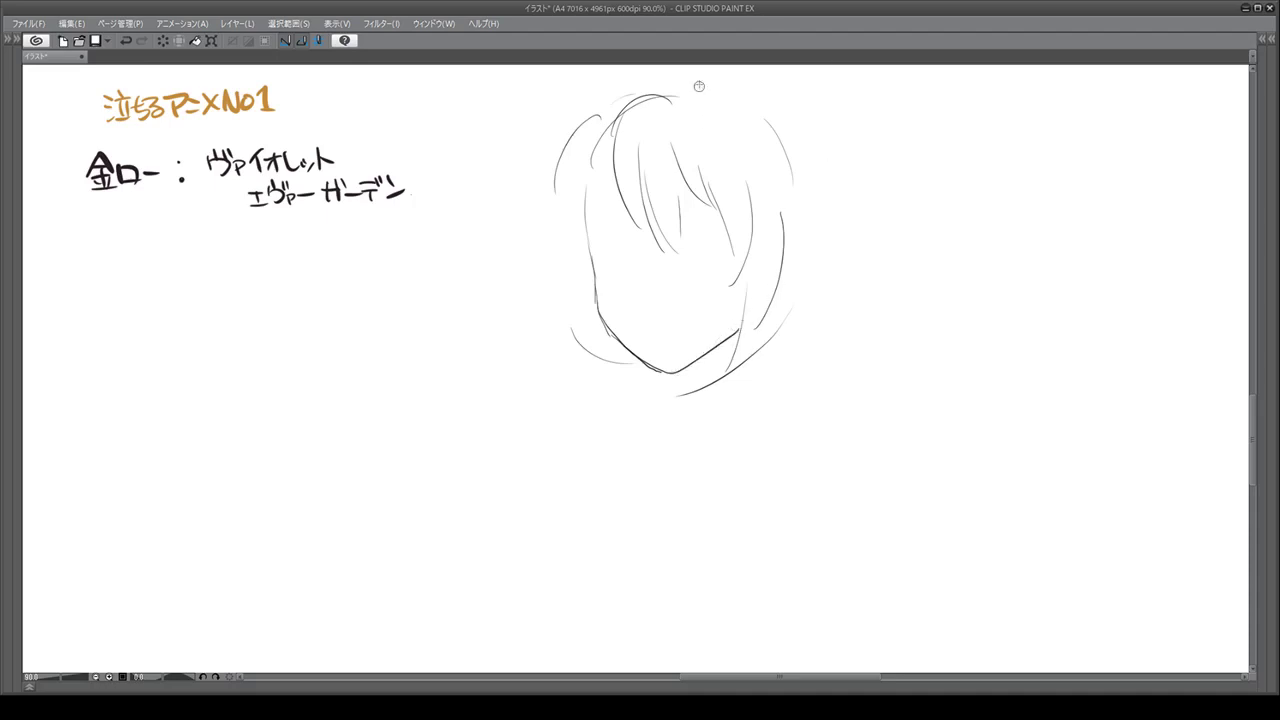
left_click_drag(646, 252, 643, 294)
left_click_drag(614, 218, 720, 211)
left_click_drag(618, 216, 600, 222)
left_click_drag(694, 228, 730, 238)
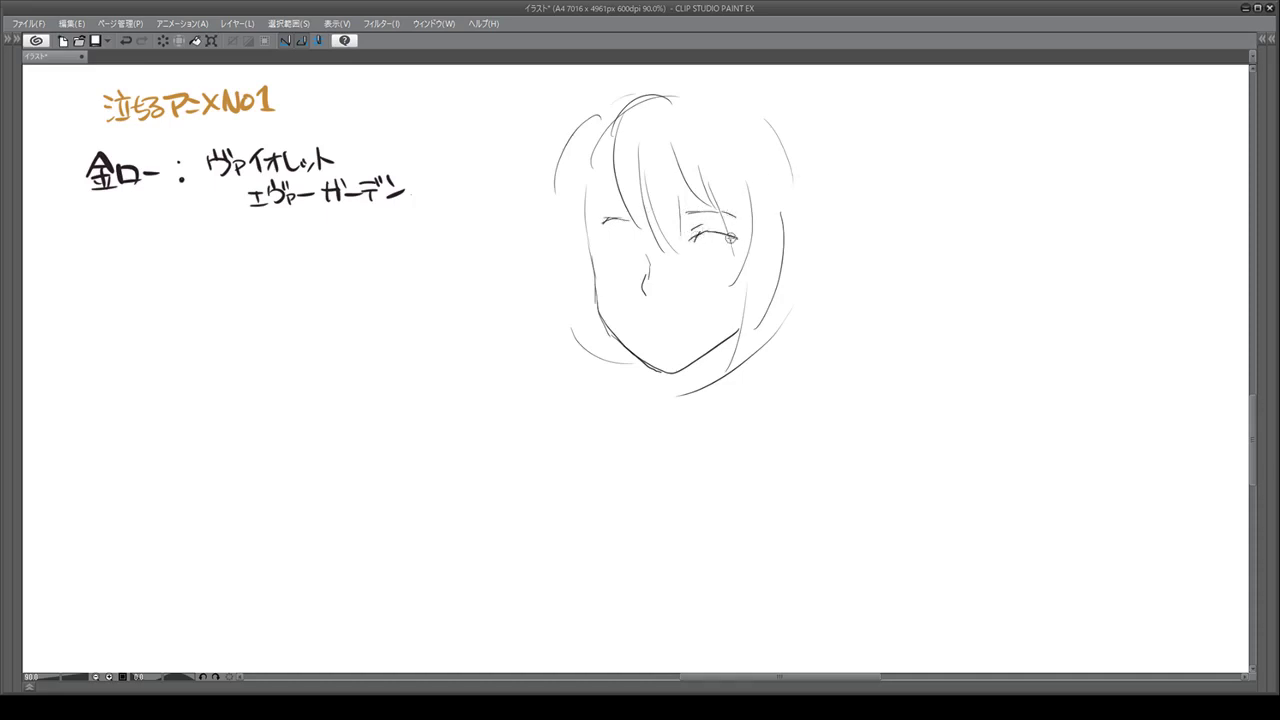
left_click_drag(612, 238, 608, 251)
left_click_drag(620, 242, 627, 244)
Step: Draw the hair beside both cheeks and extend it into long tapered locks hanging past the chin on each side
left_click_drag(596, 180, 580, 264)
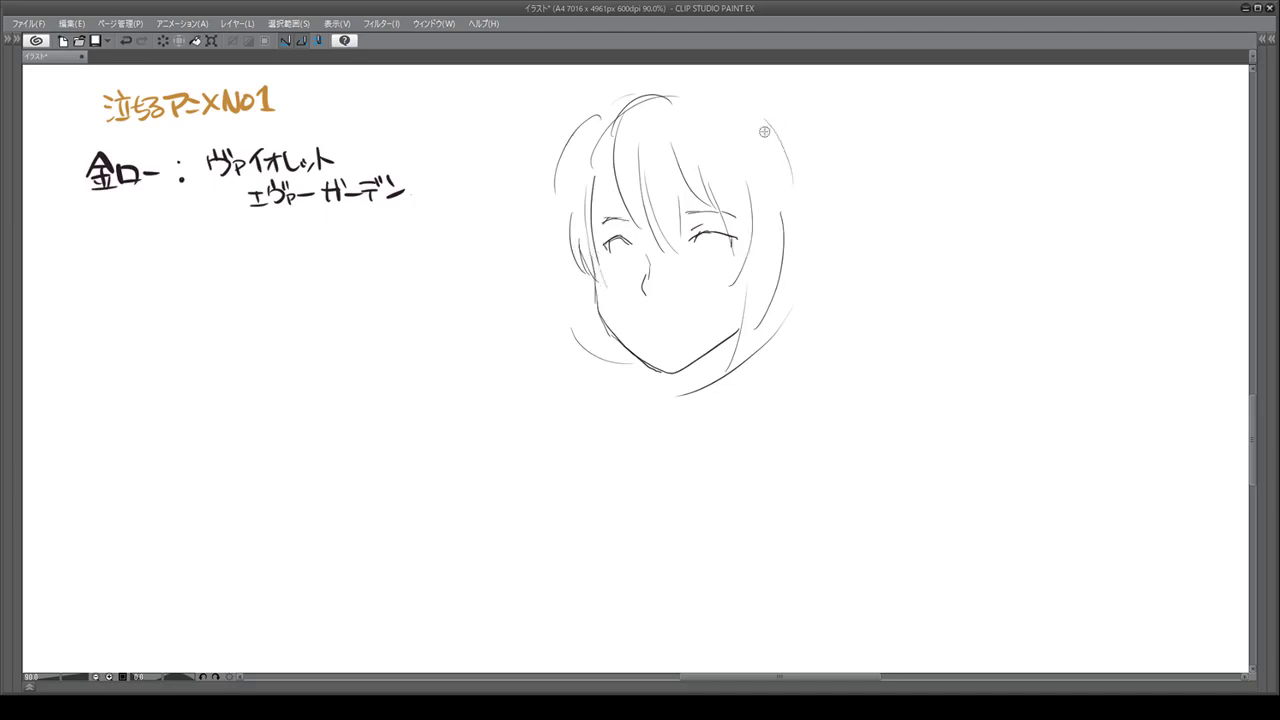
mouse_move(767, 127)
left_mouse_down()
mouse_move(778, 244)
mouse_move(760, 352)
left_mouse_up()
left_click_drag(762, 289, 731, 404)
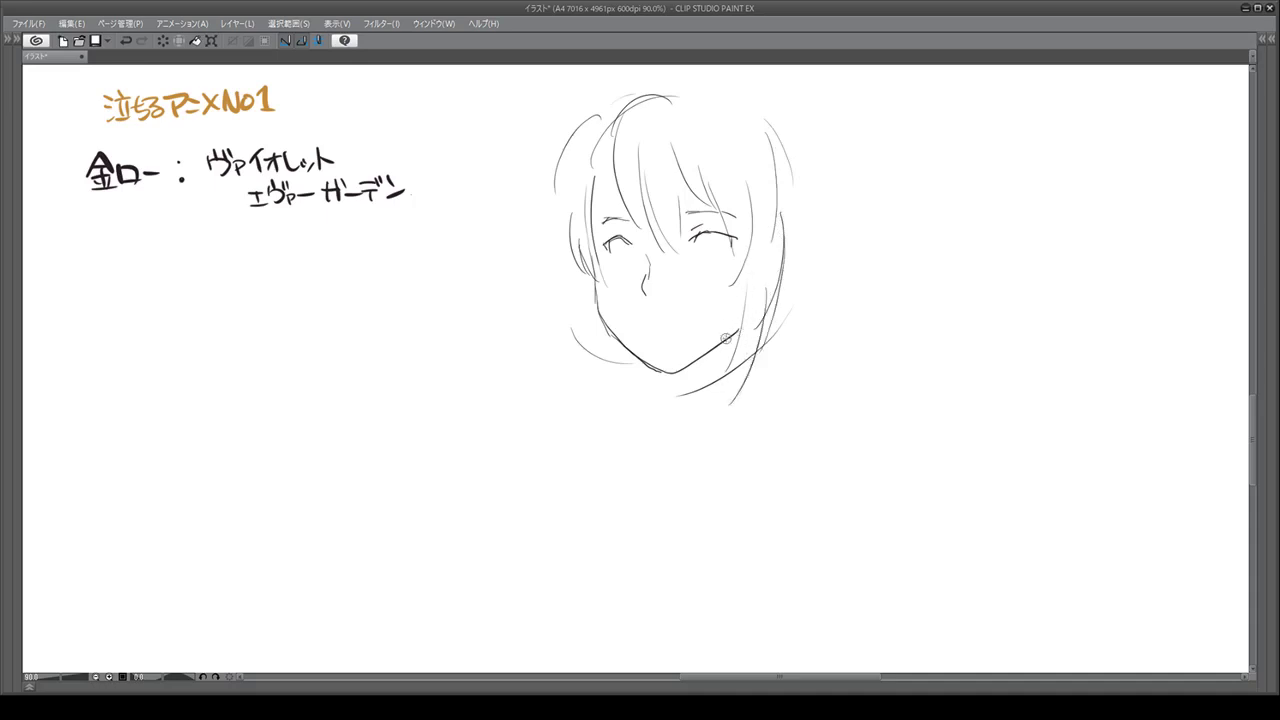
left_click_drag(744, 298, 730, 403)
left_click_drag(755, 329, 737, 437)
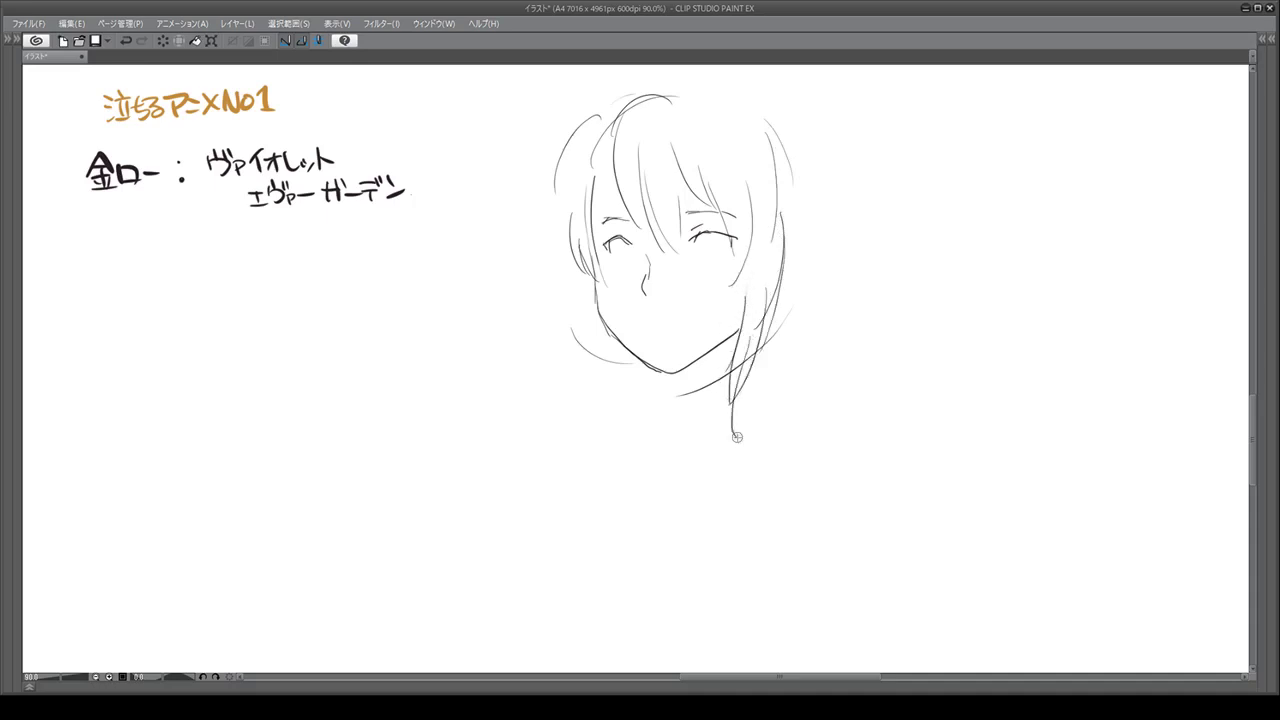
left_click_drag(752, 370, 747, 461)
left_click_drag(734, 408, 745, 466)
left_click_drag(597, 312, 612, 446)
mouse_move(603, 353)
left_mouse_down()
mouse_move(607, 400)
mouse_move(592, 370)
mouse_move(602, 466)
left_mouse_up()
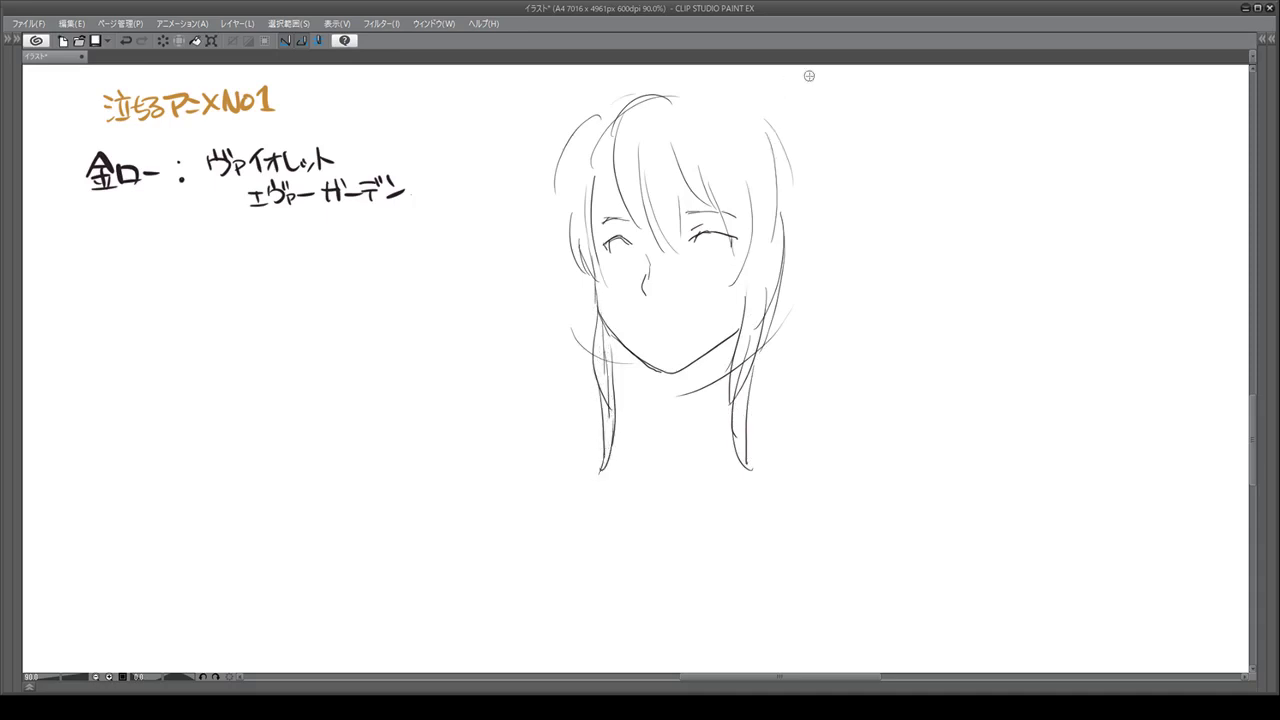
Step: Extend the crown outline, add an outer long strand, and draw a scalloped braid at the side of the head
left_click_drag(600, 104, 648, 72)
mouse_move(798, 73)
left_mouse_down()
mouse_move(832, 142)
mouse_move(781, 250)
left_mouse_up()
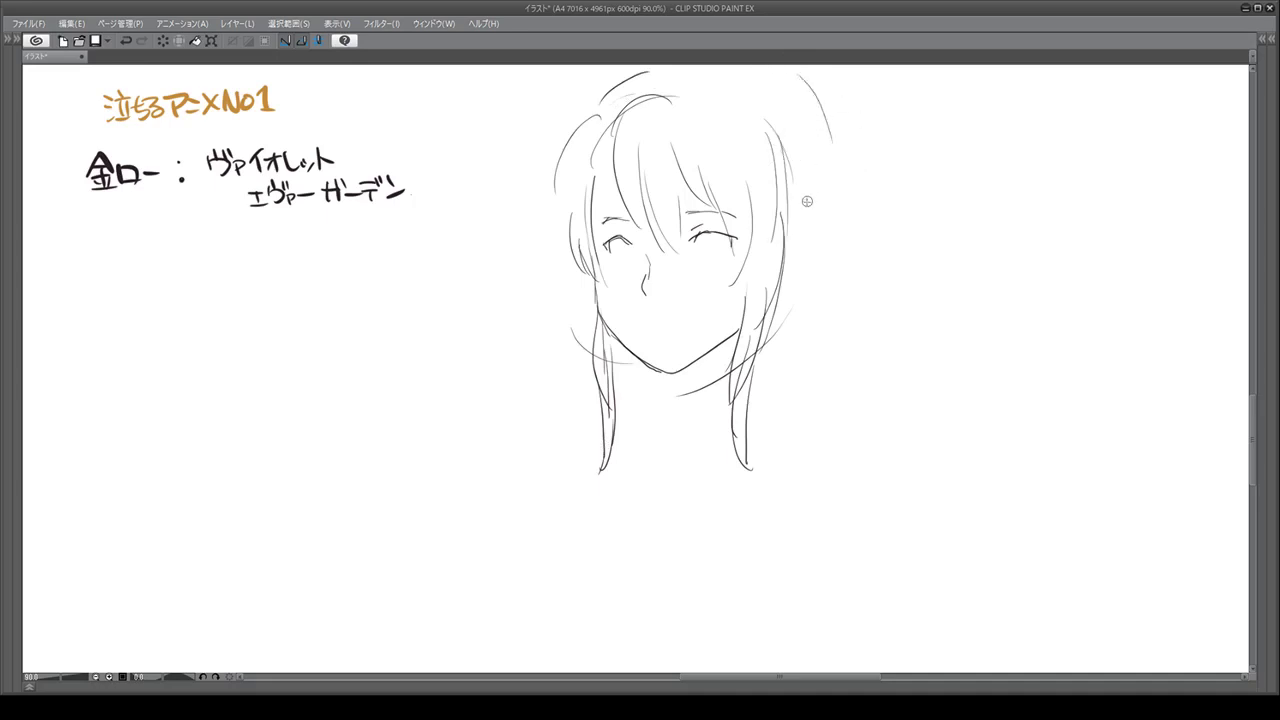
left_click_drag(796, 180, 789, 250)
left_click_drag(797, 190, 796, 374)
mouse_move(776, 300)
left_mouse_down()
mouse_move(785, 389)
mouse_move(792, 367)
mouse_move(779, 430)
left_mouse_up()
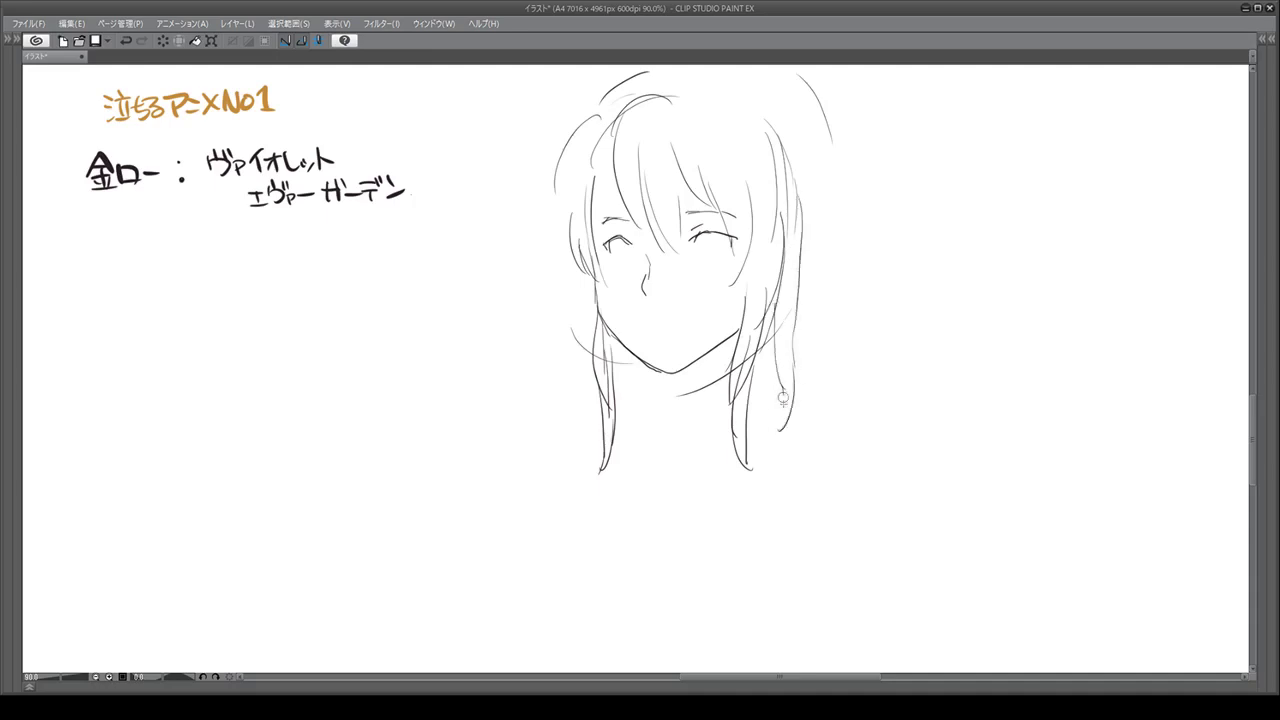
left_click(812, 241)
mouse_move(793, 136)
left_mouse_down()
mouse_move(810, 118)
mouse_move(830, 122)
mouse_move(812, 146)
mouse_move(835, 139)
left_mouse_up()
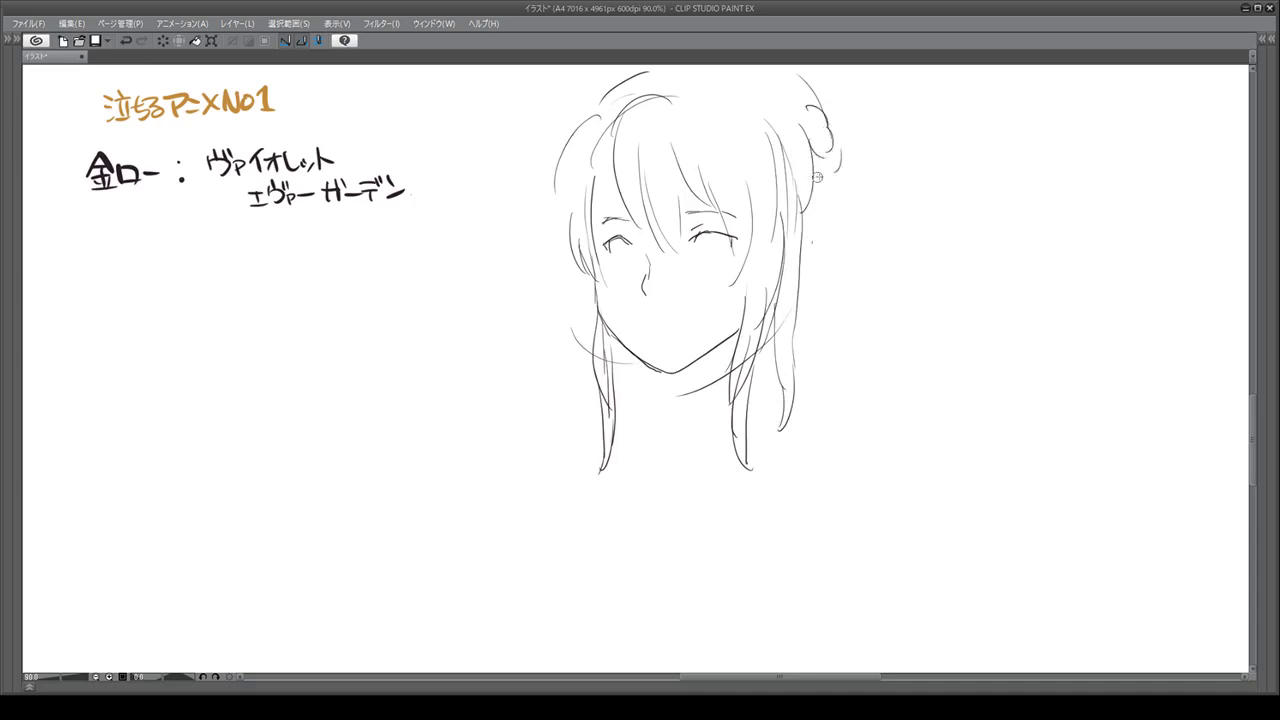
mouse_move(821, 156)
left_mouse_down()
mouse_move(838, 201)
mouse_move(822, 188)
mouse_move(818, 222)
left_mouse_up()
Step: Draw the high banded collar with an oval brooch and outline the cravat flaring out beneath it
left_click_drag(665, 370, 666, 393)
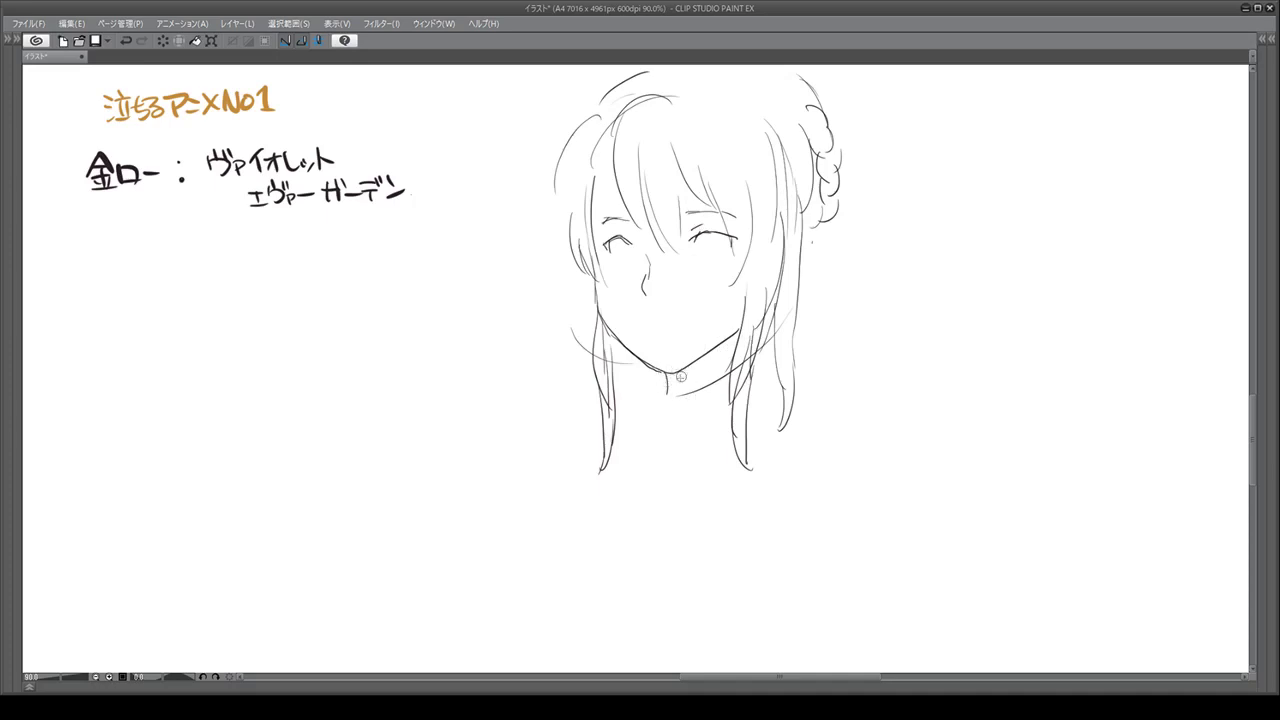
mouse_move(661, 379)
left_mouse_down()
mouse_move(715, 375)
mouse_move(649, 388)
mouse_move(662, 401)
mouse_move(705, 397)
mouse_move(702, 418)
mouse_move(707, 394)
mouse_move(693, 424)
mouse_move(673, 420)
mouse_move(680, 404)
mouse_move(657, 384)
mouse_move(655, 403)
mouse_move(686, 430)
mouse_move(686, 403)
mouse_move(668, 441)
mouse_move(729, 398)
left_mouse_up()
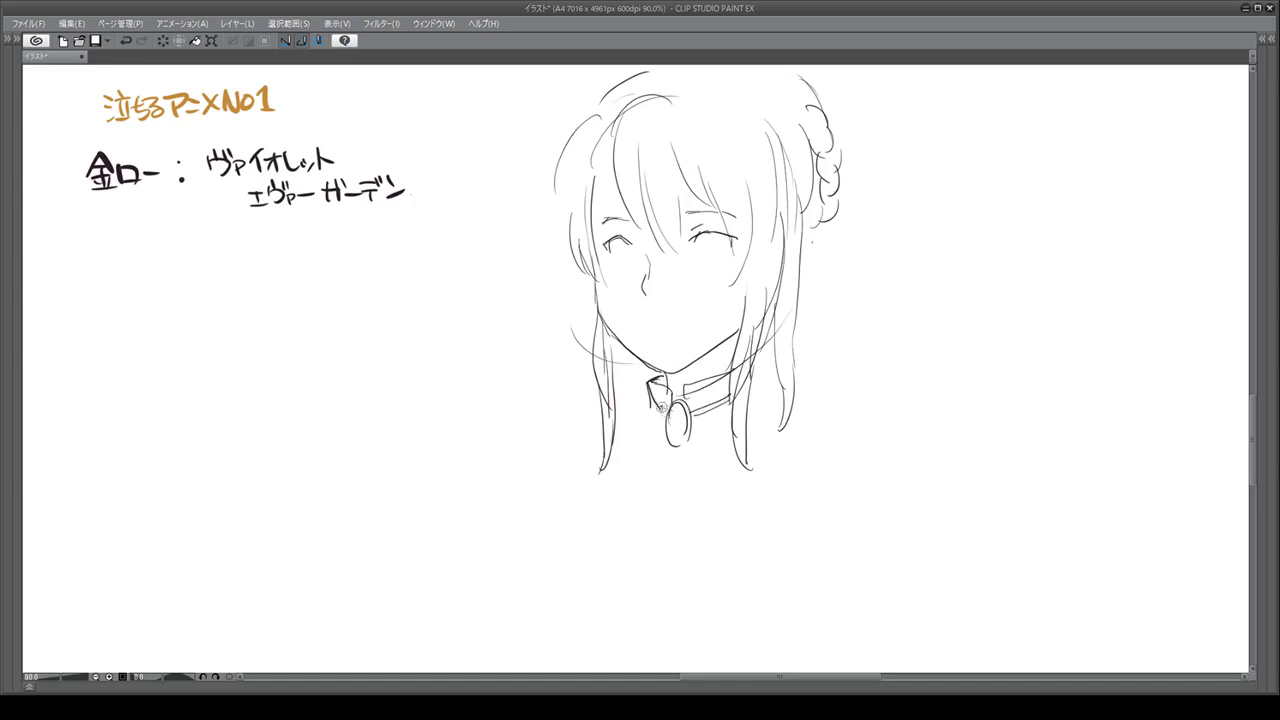
mouse_move(650, 400)
left_mouse_down()
mouse_move(704, 460)
mouse_move(646, 482)
left_mouse_up()
left_click_drag(700, 440, 713, 490)
left_click_drag(660, 450, 662, 522)
mouse_move(708, 482)
left_mouse_down()
mouse_move(716, 504)
mouse_move(698, 527)
left_mouse_up()
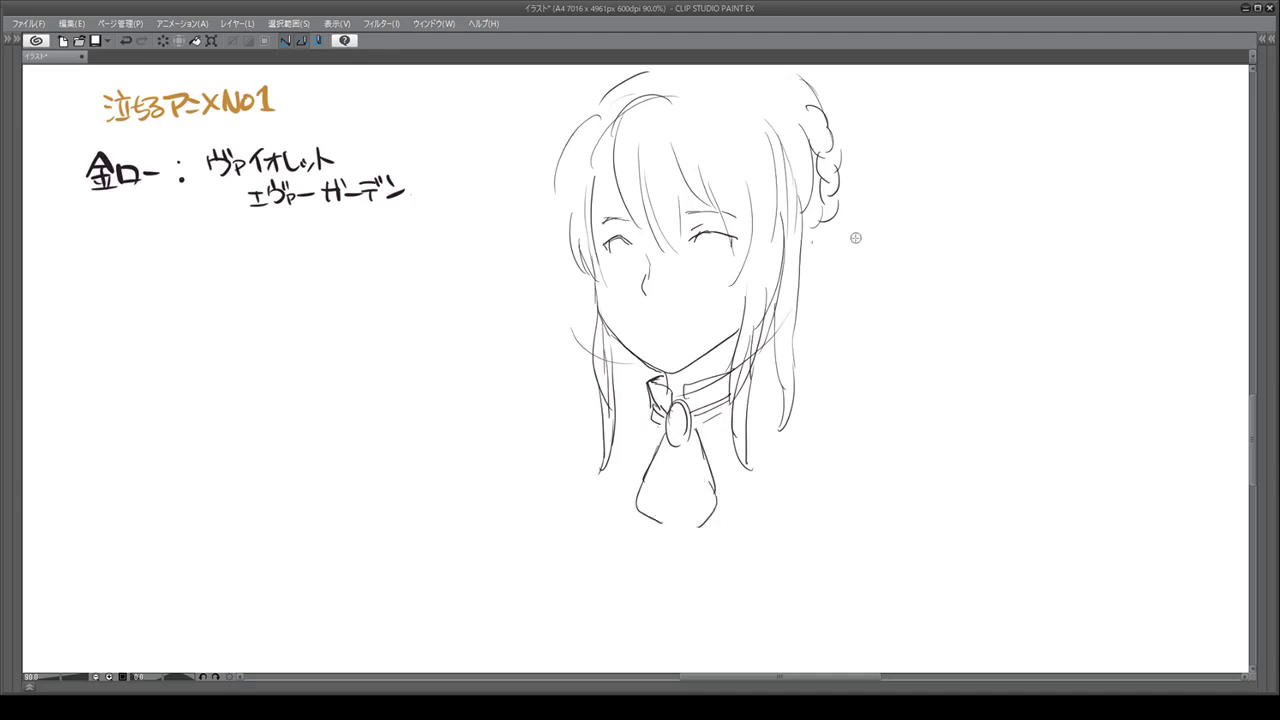
Step: Draw the collar's lower edge and the wide jacket neckline sweeping around the cravat from shoulder to shoulder
left_click_drag(730, 411, 714, 438)
mouse_move(757, 353)
left_mouse_down()
mouse_move(756, 404)
mouse_move(778, 432)
left_mouse_up()
mouse_move(651, 411)
left_mouse_down()
mouse_move(588, 449)
mouse_move(583, 491)
left_mouse_up()
left_click_drag(582, 498, 640, 562)
left_click_drag(683, 548, 810, 472)
mouse_move(782, 410)
left_mouse_down()
mouse_move(834, 433)
mouse_move(810, 468)
left_mouse_up()
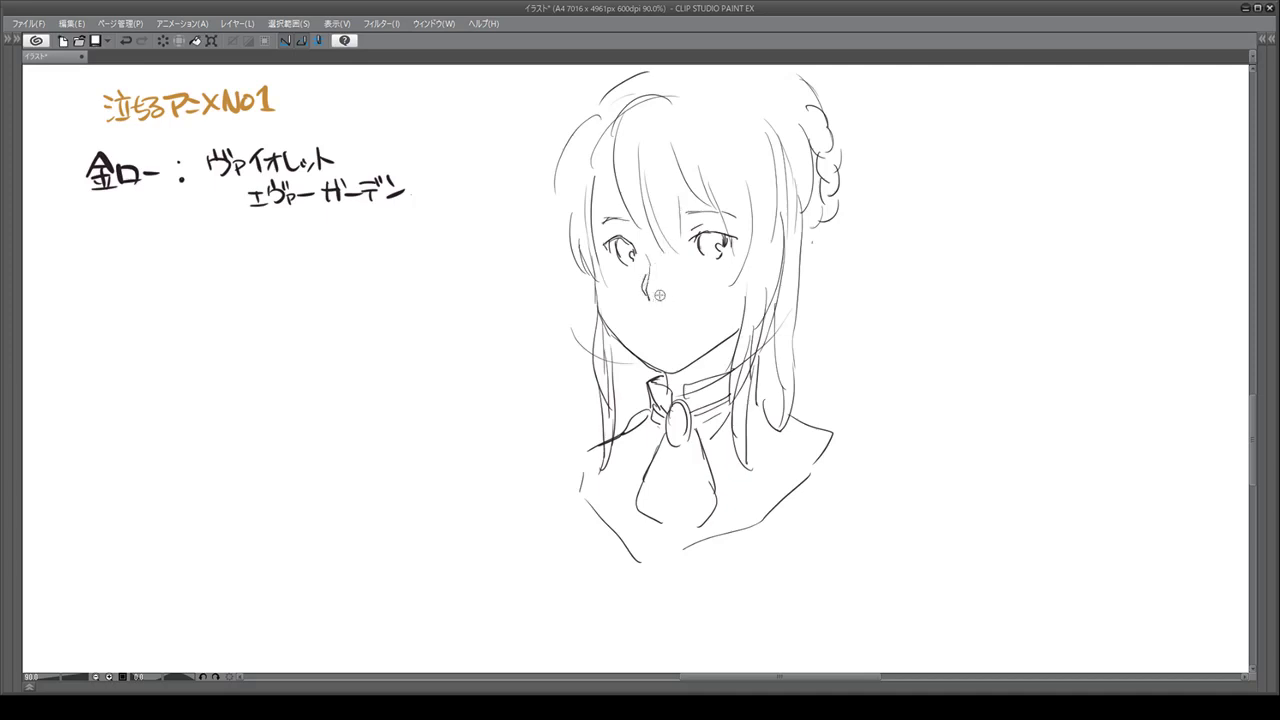
Step: Add a small closed mouth and a rounded lock of hair falling behind the neck below the braid
left_click_drag(642, 319, 650, 322)
left_click_drag(812, 222, 806, 348)
left_click_drag(811, 288, 797, 359)
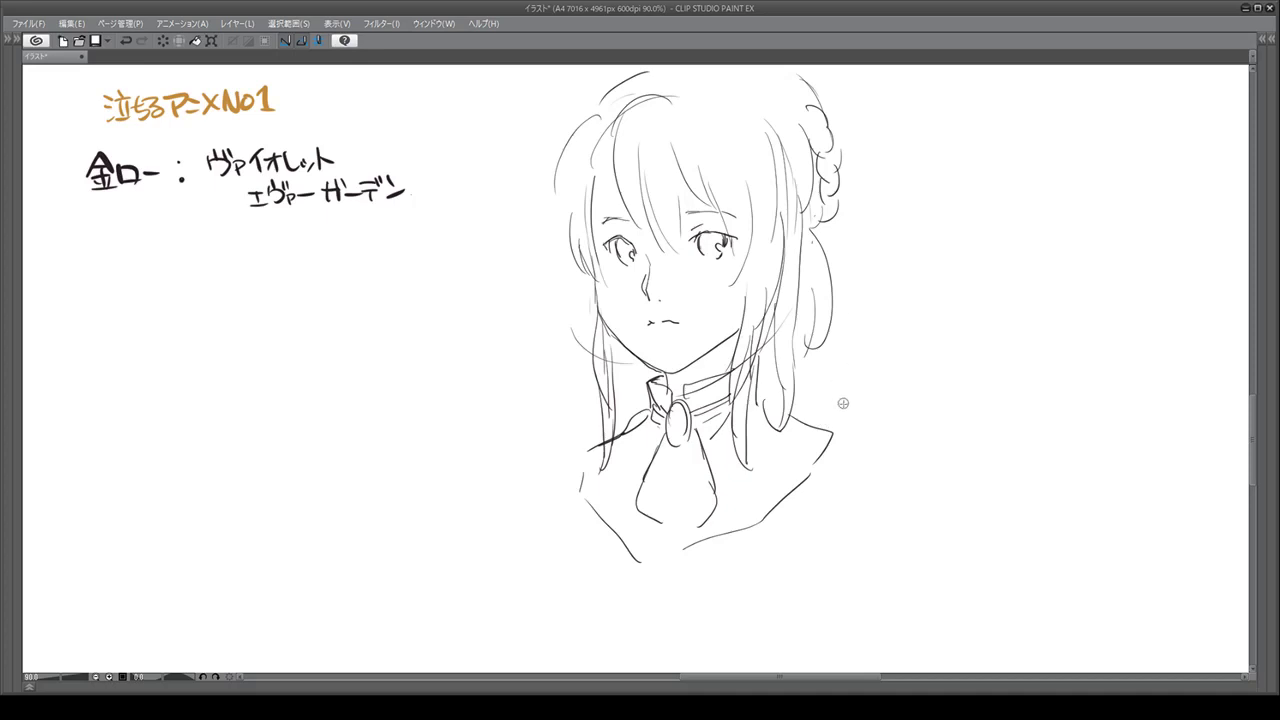
Step: Sketch the puffed shoulders and the start of both upper arms with short armpit lines
left_click_drag(822, 425, 897, 459)
left_click_drag(595, 445, 530, 476)
mouse_move(896, 461)
left_mouse_down()
mouse_move(900, 489)
mouse_move(809, 548)
left_mouse_up()
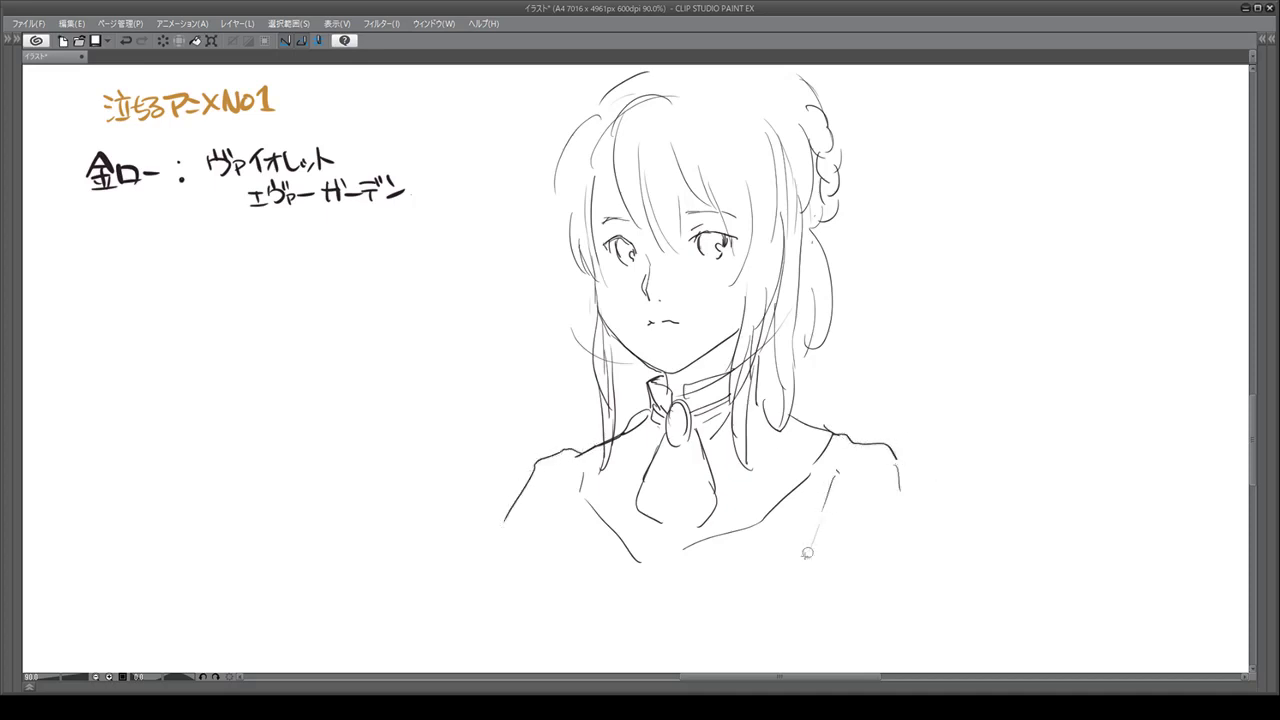
left_click_drag(566, 516, 565, 540)
Step: Add the cravat's outer ruffles, lower hem and vertical pleats beneath the brooch
left_click_drag(714, 446, 733, 524)
mouse_move(644, 462)
left_mouse_down()
mouse_move(623, 500)
mouse_move(672, 566)
left_mouse_up()
left_click_drag(720, 527, 686, 566)
left_click_drag(691, 457, 692, 558)
left_click_drag(672, 468, 645, 540)
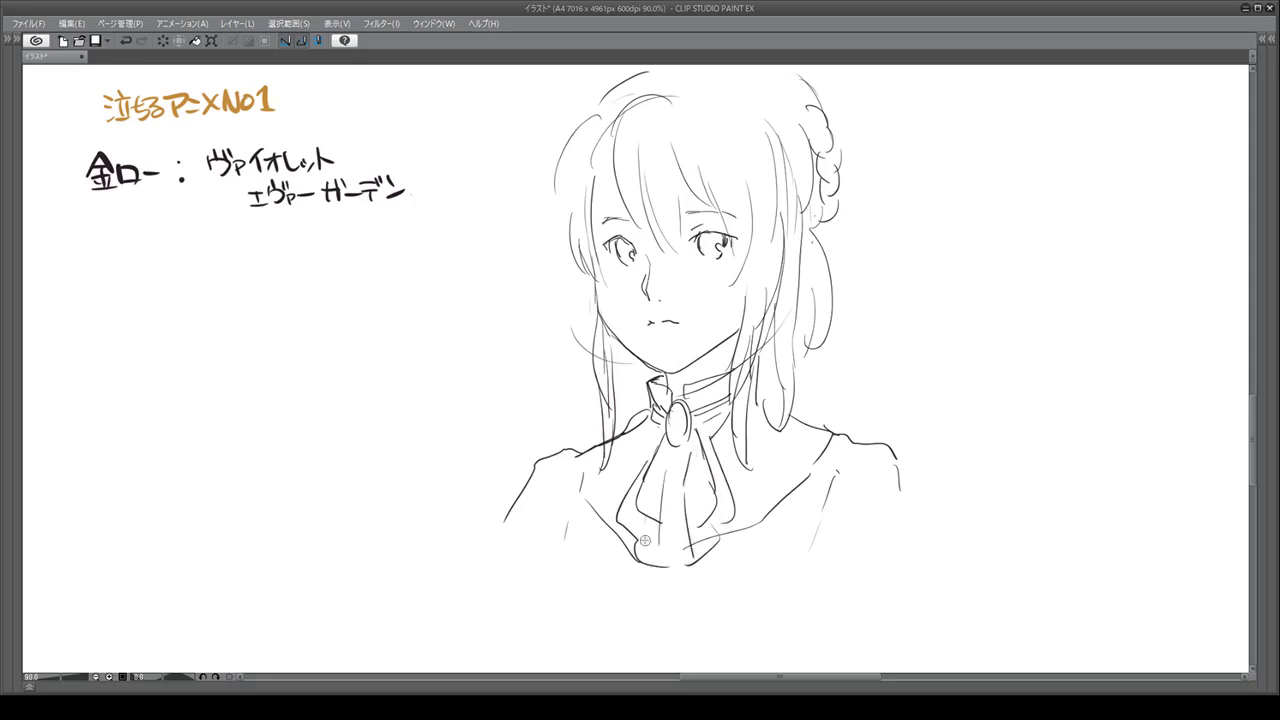
mouse_move(672, 440)
left_mouse_down()
mouse_move(644, 535)
mouse_move(728, 523)
mouse_move(709, 502)
mouse_move(693, 561)
mouse_move(785, 500)
left_mouse_up()
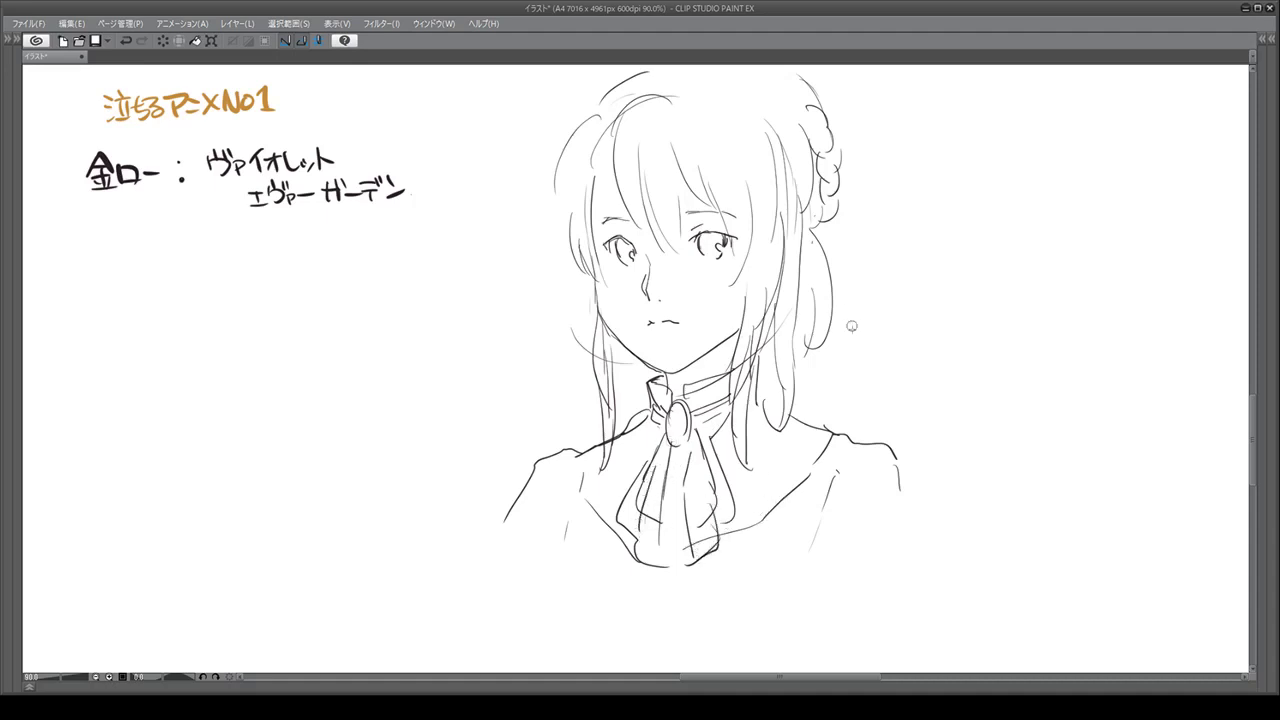
Step: Draw the jacket's lapel corner, buttons and side contours, and extend both sleeves downward with fold lines
mouse_move(781, 434)
left_mouse_down()
mouse_move(816, 463)
mouse_move(788, 504)
mouse_move(798, 484)
left_mouse_up()
mouse_move(606, 483)
left_mouse_down()
mouse_move(557, 513)
mouse_move(542, 568)
mouse_move(548, 620)
left_mouse_up()
mouse_move(820, 528)
left_mouse_down()
mouse_move(812, 562)
mouse_move(795, 545)
mouse_move(793, 556)
mouse_move(814, 578)
left_mouse_up()
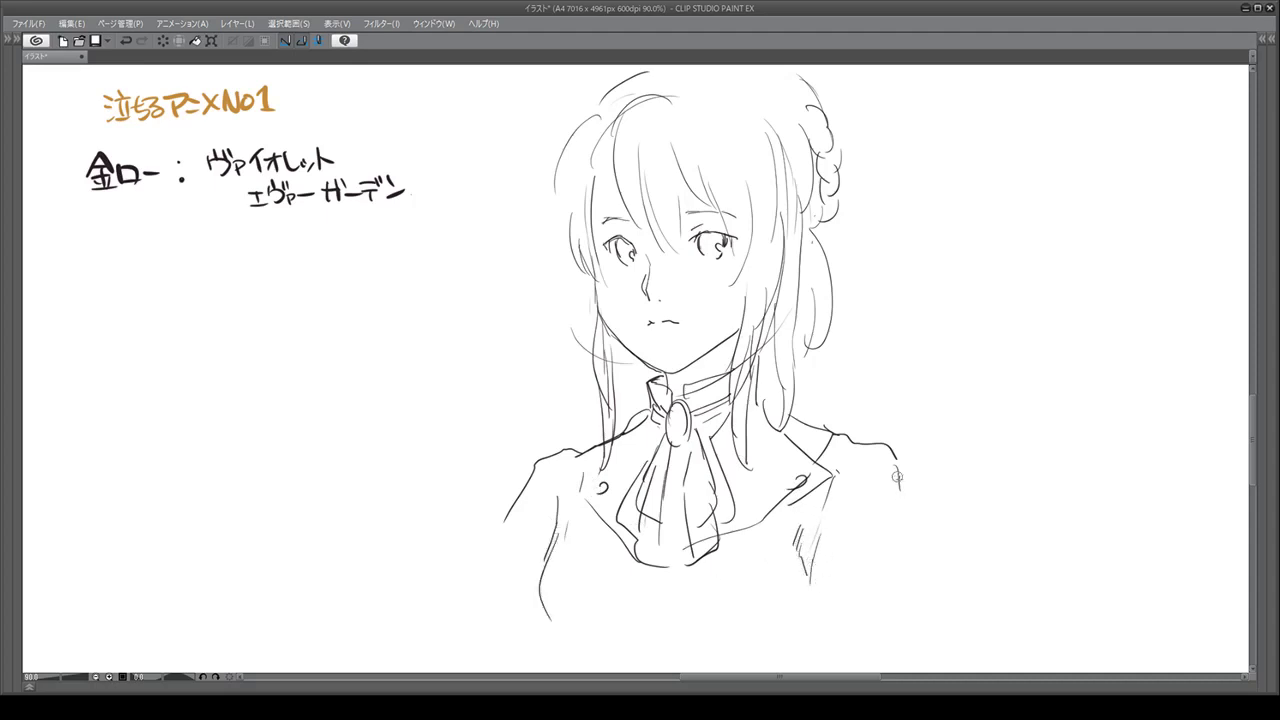
left_click_drag(896, 478, 905, 540)
mouse_move(517, 503)
left_mouse_down()
mouse_move(494, 538)
mouse_move(495, 578)
left_mouse_up()
left_click_drag(897, 512, 840, 598)
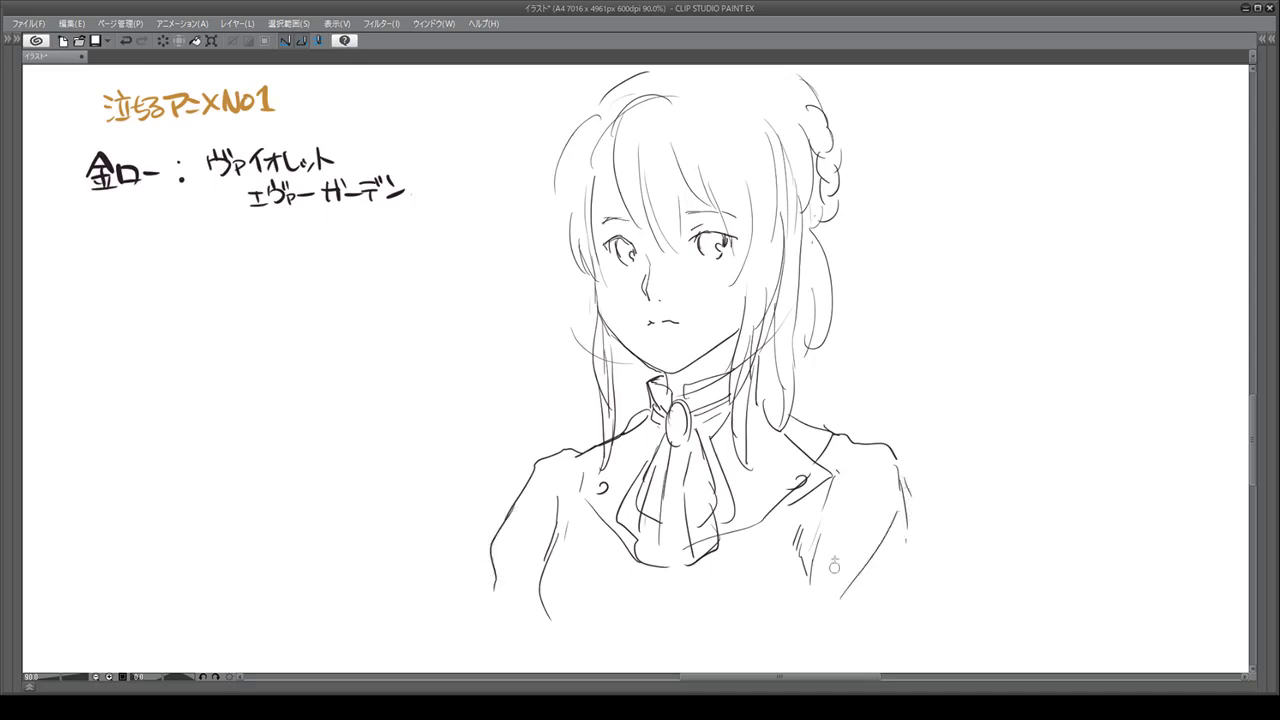
left_click_drag(515, 518, 538, 622)
Step: Add the crown's hair contour, darken the eyelashes on both eyes, and draw a short lower-lip line
left_click_drag(709, 80, 758, 110)
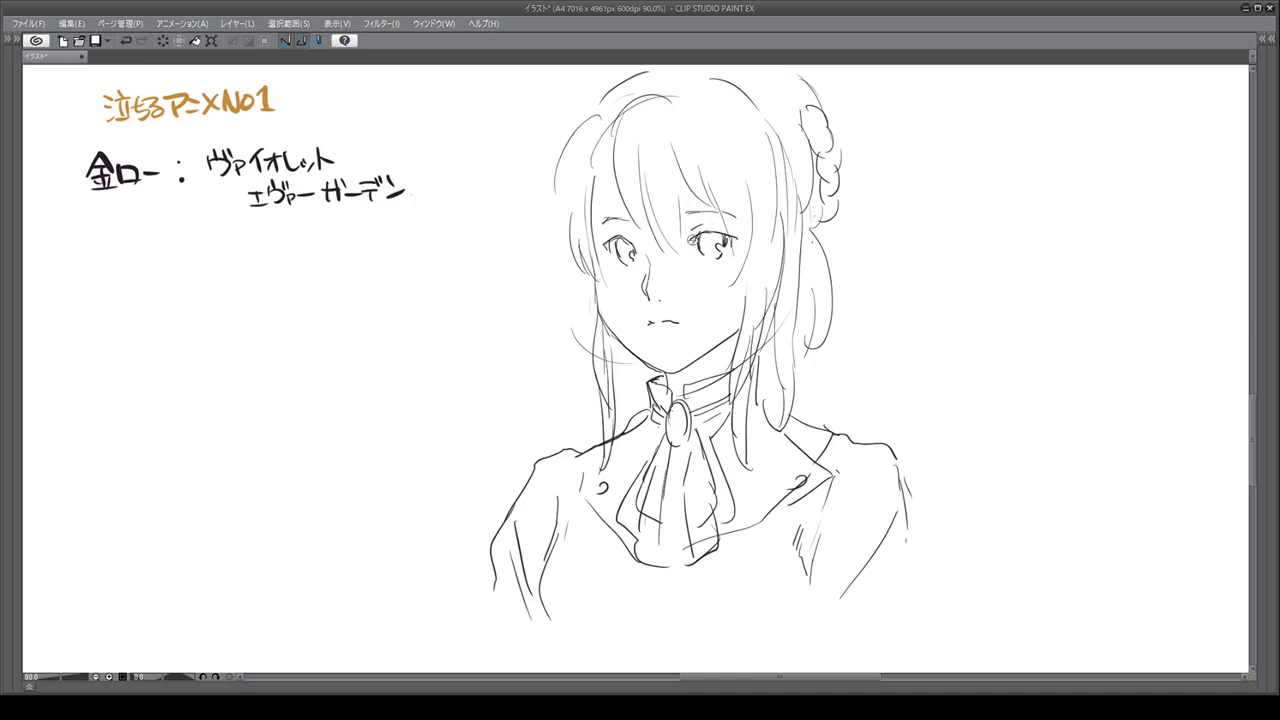
mouse_move(712, 234)
left_mouse_down()
mouse_move(736, 238)
mouse_move(731, 252)
left_mouse_up()
left_click_drag(605, 254, 625, 238)
left_click_drag(734, 212, 727, 221)
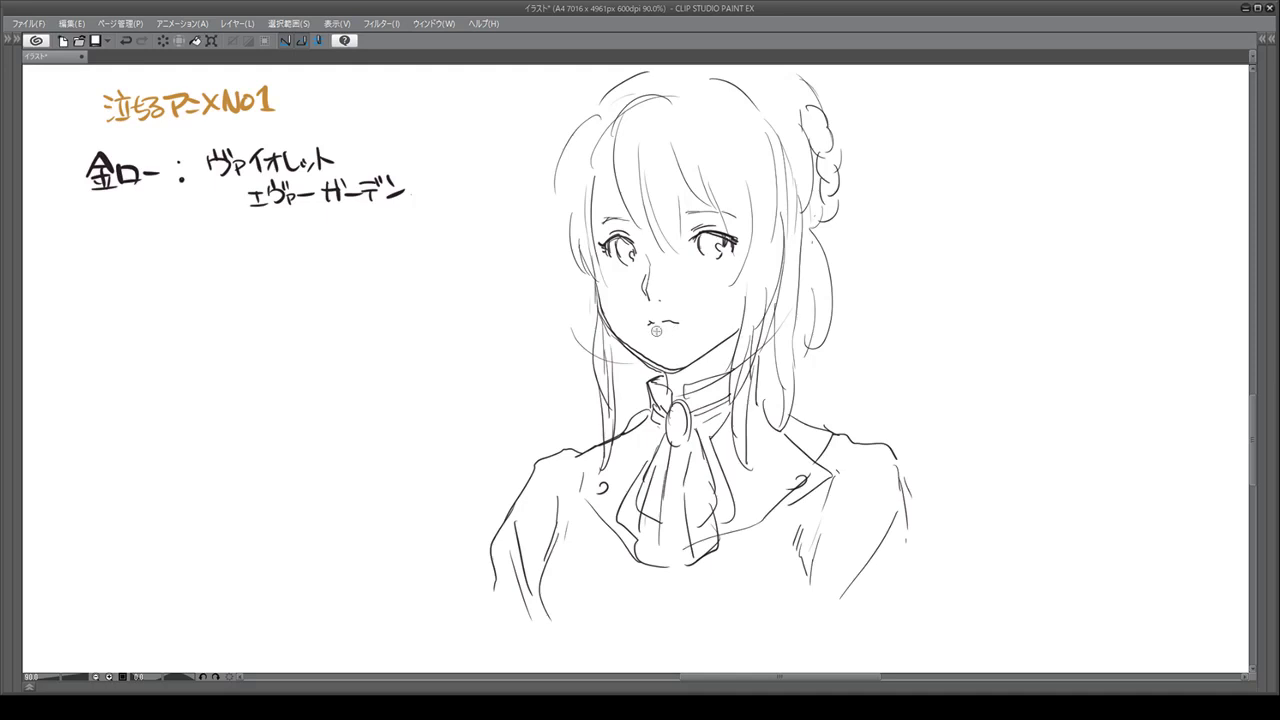
left_click_drag(655, 328, 668, 327)
Step: Erase stray construction lines around the chin and reinforce the hair outline at the crown and sides
key("e")
left_click_drag(610, 100, 658, 66)
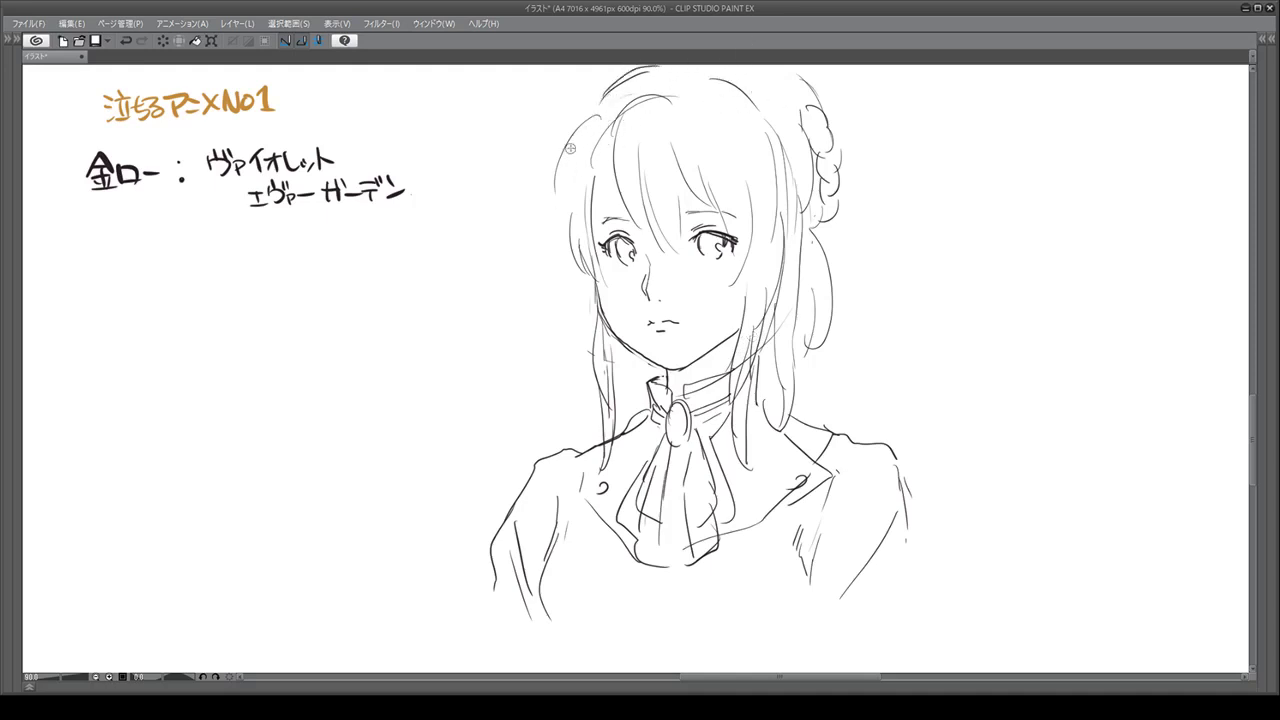
left_click_drag(562, 193, 551, 228)
left_click_drag(566, 159, 558, 258)
left_click_drag(584, 122, 569, 243)
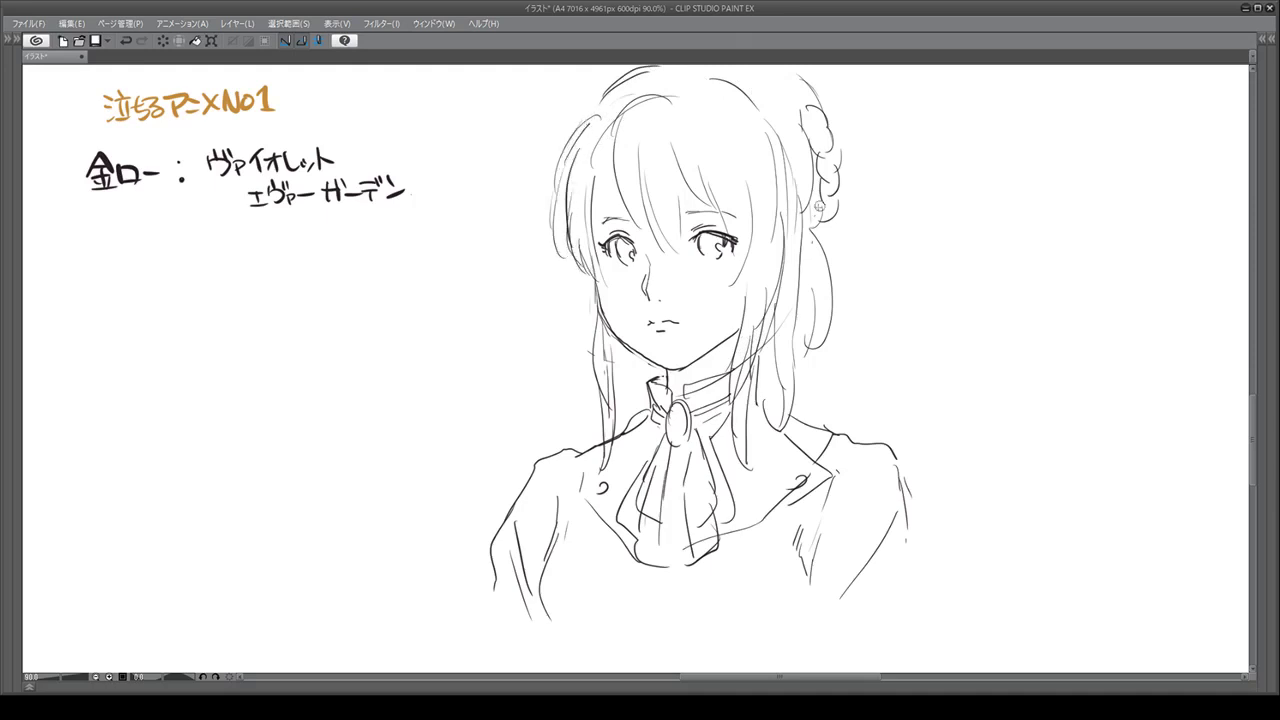
left_click_drag(782, 168, 778, 254)
Step: Erase the leftover arc beside the collar and add strands by the temple and an inner lock beside the neck
key("e")
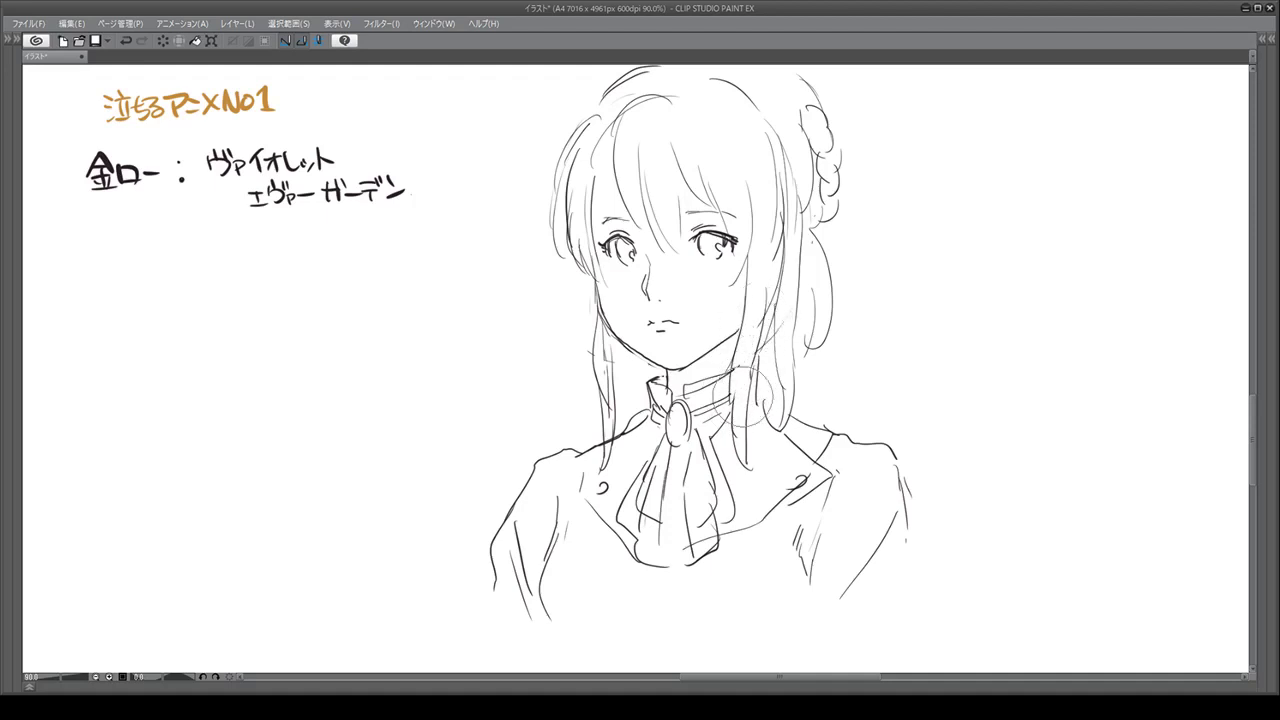
key("p")
left_click_drag(609, 157, 596, 240)
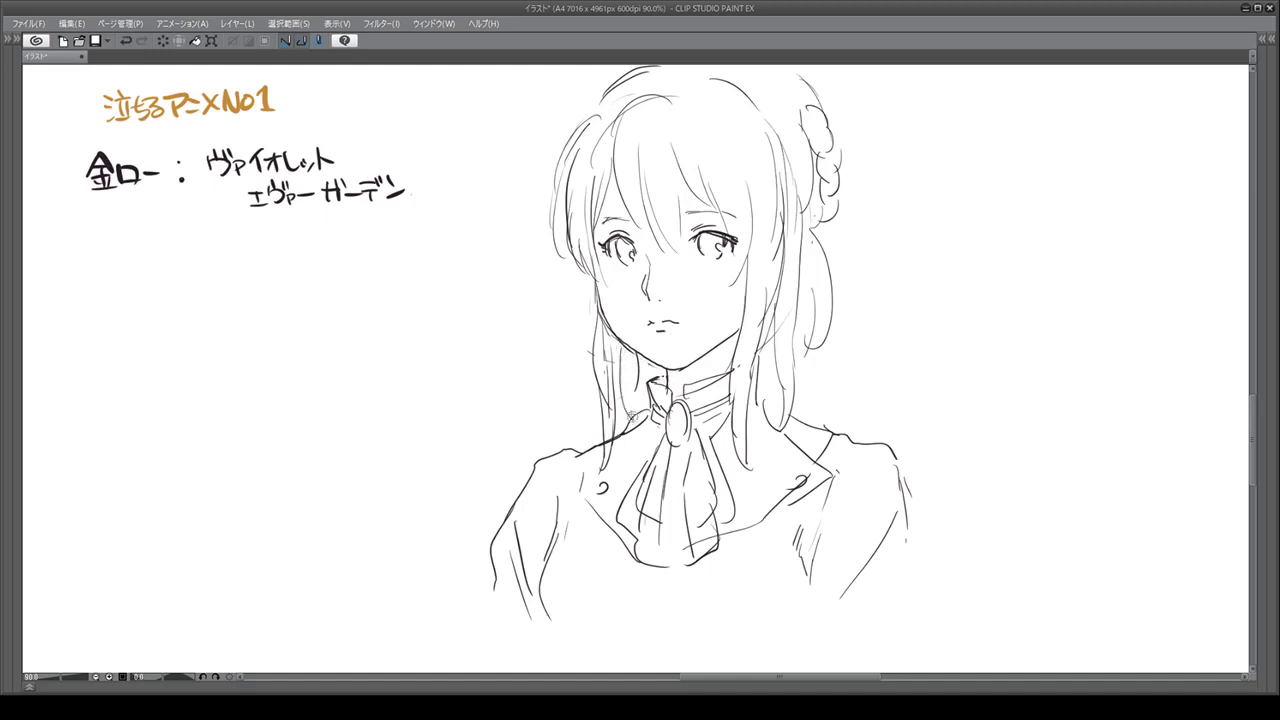
left_click_drag(616, 346, 634, 424)
Step: Detail the bust with a rayed square emblem on the chest, extra fringe strands and the jacket's front edge
mouse_move(588, 572)
left_mouse_down()
mouse_move(618, 569)
mouse_move(631, 612)
left_mouse_up()
mouse_move(579, 580)
left_mouse_down()
mouse_move(622, 578)
mouse_move(608, 608)
mouse_move(593, 582)
mouse_move(605, 597)
mouse_move(619, 584)
mouse_move(613, 605)
mouse_move(587, 606)
mouse_move(603, 627)
mouse_move(604, 610)
mouse_move(617, 616)
mouse_move(633, 596)
mouse_move(604, 634)
left_mouse_up()
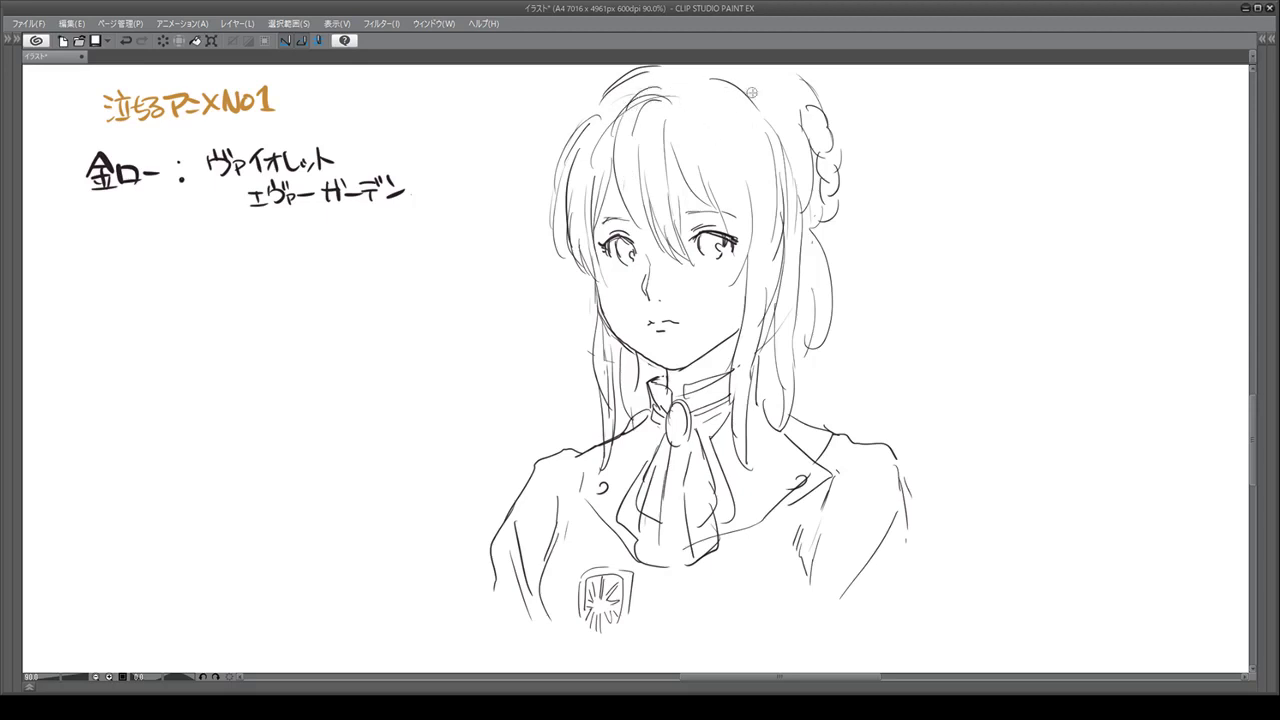
left_click_drag(717, 106, 735, 150)
left_click_drag(719, 204, 745, 256)
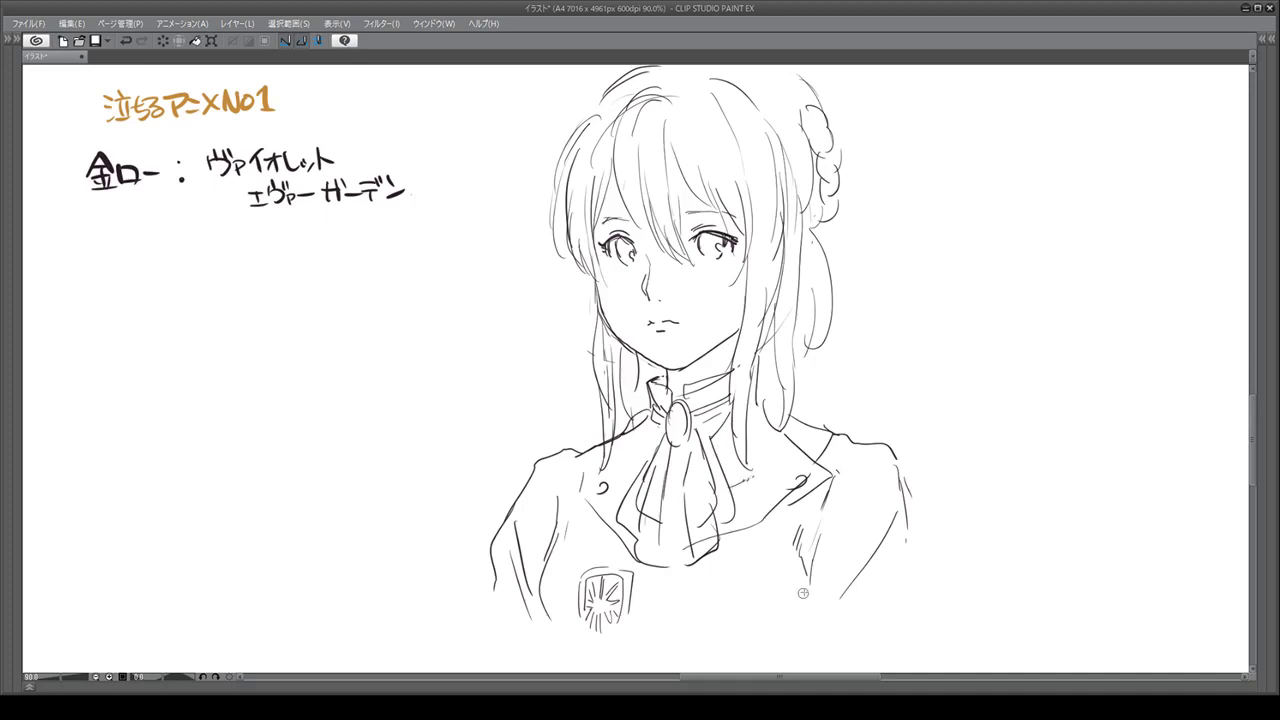
mouse_move(653, 578)
left_mouse_down()
mouse_move(664, 611)
mouse_move(714, 632)
left_mouse_up()
Step: Rough in a smaller second head beside the portrait with arcs for the skull, cheek and jaw
left_click_drag(256, 455, 380, 392)
left_click_drag(291, 545, 336, 575)
left_click_drag(412, 514, 392, 552)
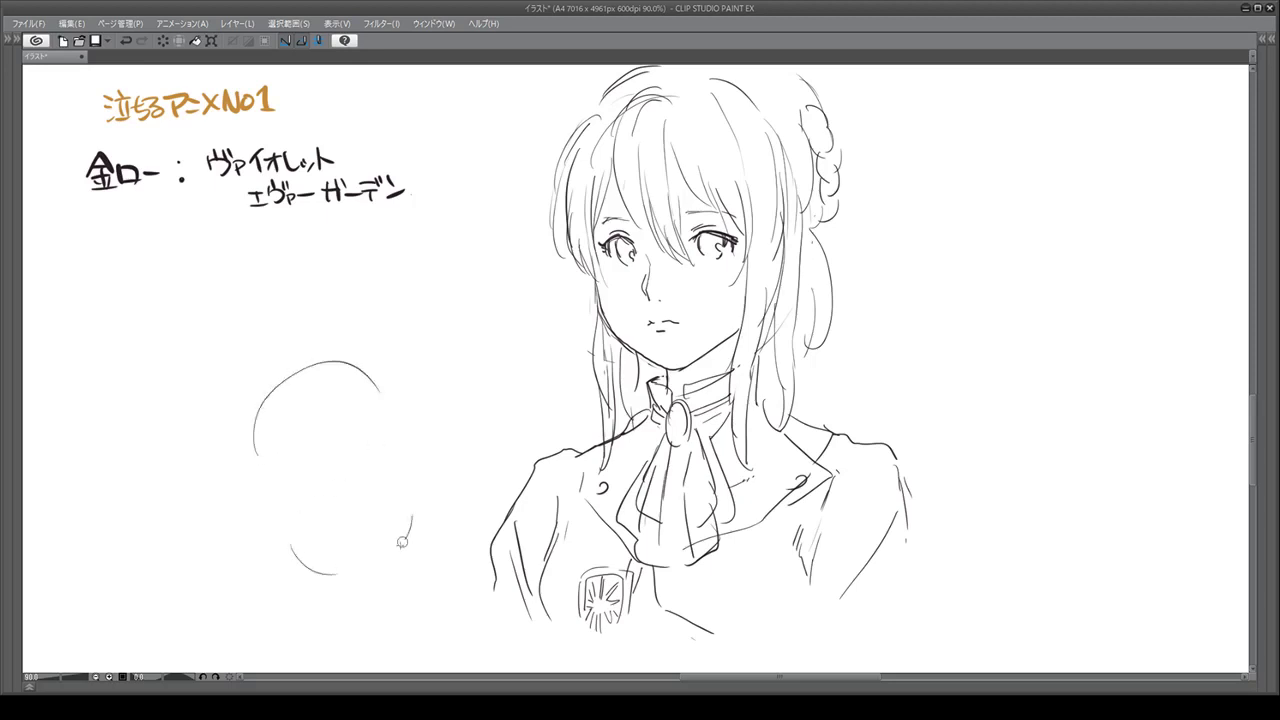
Step: Draw the smaller head's eyes, nose, zigzag fringe and open mouth, plus the contour along the far cheek
left_click_drag(356, 437, 355, 492)
left_click_drag(361, 486, 362, 492)
mouse_move(364, 441)
left_mouse_down()
mouse_move(377, 454)
mouse_move(306, 462)
mouse_move(381, 435)
mouse_move(324, 428)
left_mouse_up()
mouse_move(336, 382)
left_mouse_down()
mouse_move(330, 422)
mouse_move(342, 413)
mouse_move(349, 429)
mouse_move(377, 398)
left_mouse_up()
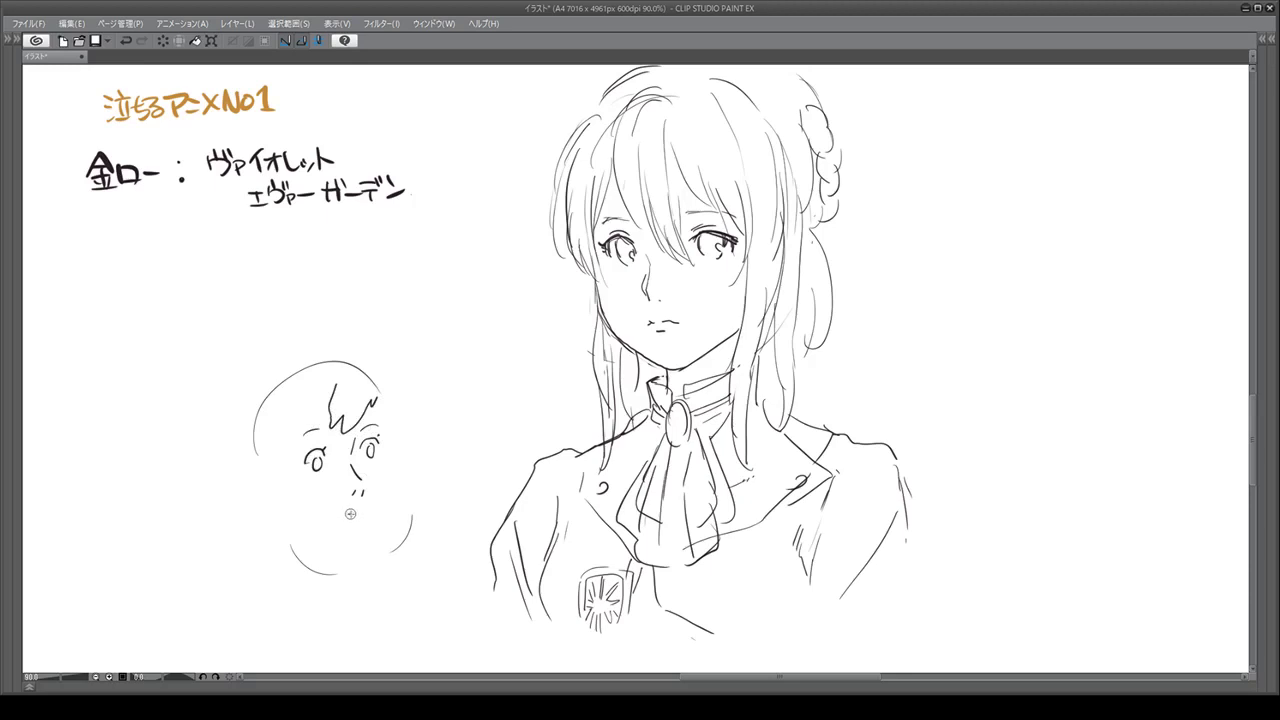
left_click_drag(350, 511, 352, 518)
left_click_drag(395, 427, 394, 497)
left_click_drag(391, 428, 389, 494)
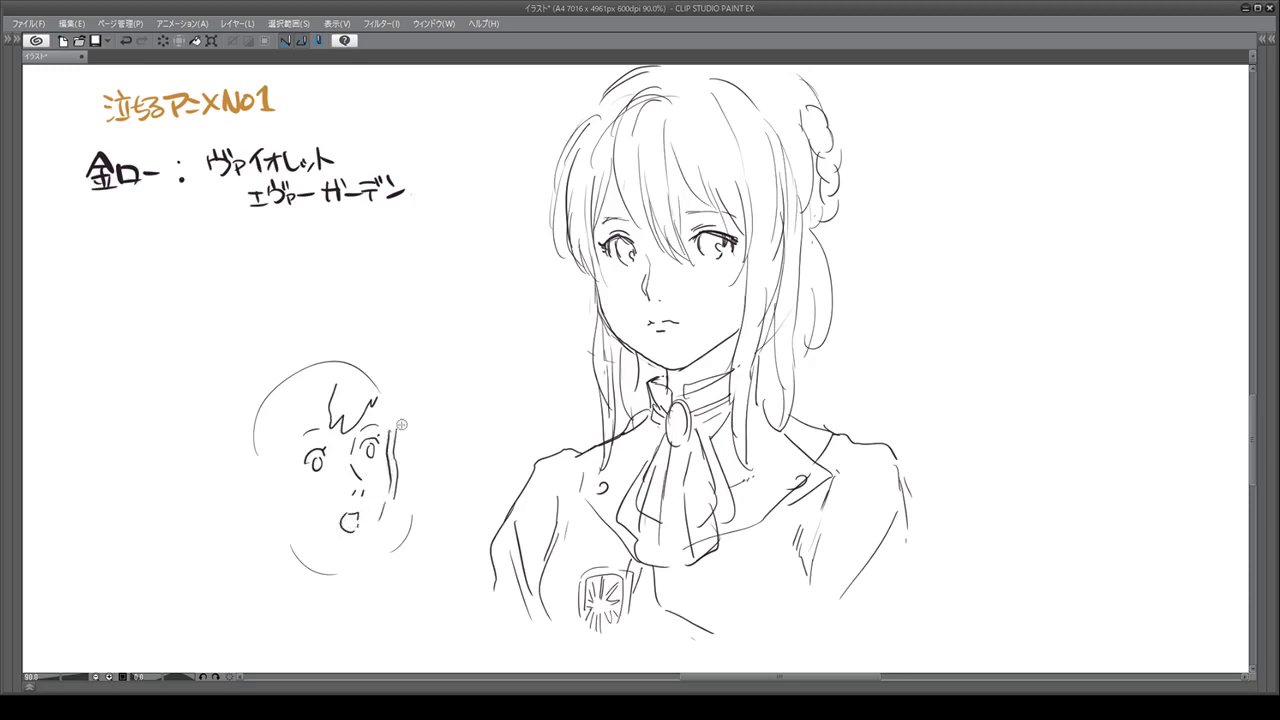
Step: Erase the smaller head's nose and open mouth, redraw the nose, and add side hair and an ear
key("e")
left_click_drag(352, 490, 350, 525)
key("p")
left_click_drag(358, 477, 353, 489)
left_click_drag(378, 391, 390, 420)
mouse_move(272, 447)
left_mouse_down()
mouse_move(274, 468)
mouse_move(246, 470)
mouse_move(258, 490)
left_mouse_up()
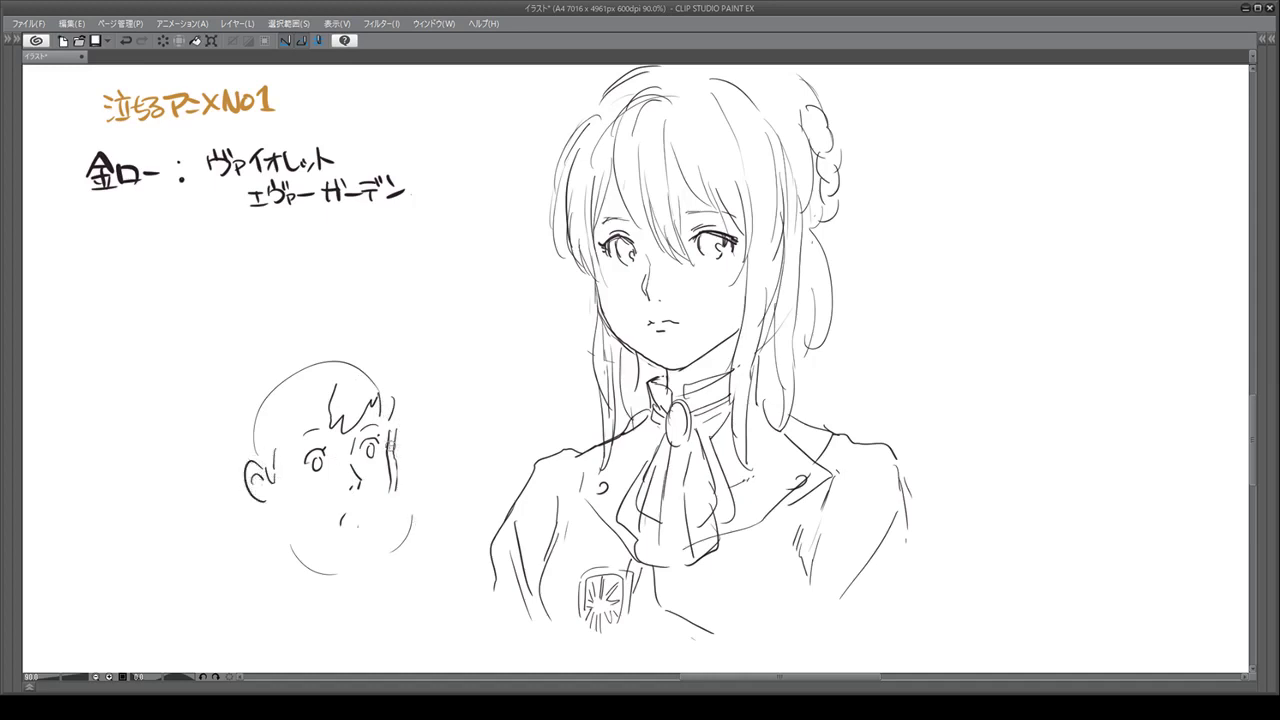
Step: Redraw the smaller head's mouth as a short line, define the jaw and chin, and add a forehead strand
left_click_drag(376, 515, 340, 544)
key("ctrl+z")
key("ctrl+z")
mouse_move(389, 470)
left_mouse_down()
mouse_move(365, 529)
mouse_move(346, 541)
mouse_move(310, 531)
mouse_move(338, 542)
mouse_move(355, 504)
left_mouse_up()
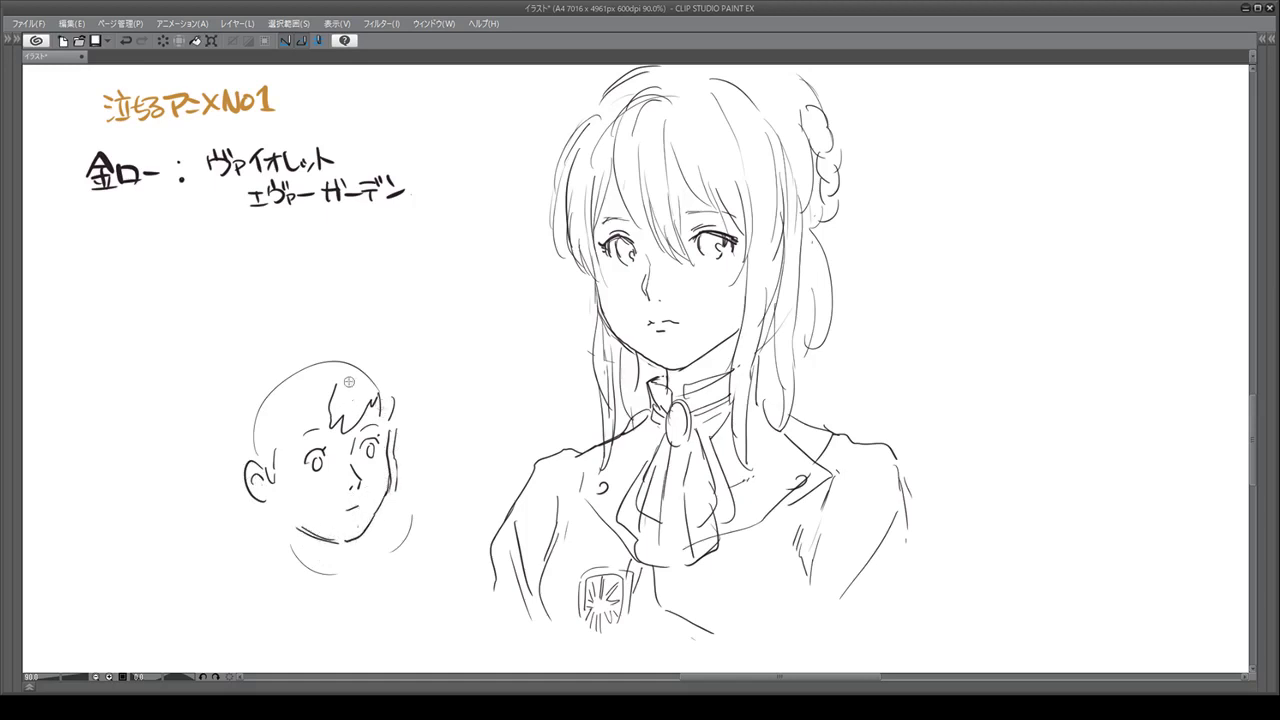
left_click_drag(303, 398, 294, 432)
Step: Handwrite a small ジブリ label beneath the smaller head
left_click_drag(257, 565, 261, 568)
left_click_drag(258, 572, 273, 568)
left_click_drag(270, 561, 275, 565)
left_click_drag(280, 572, 328, 582)
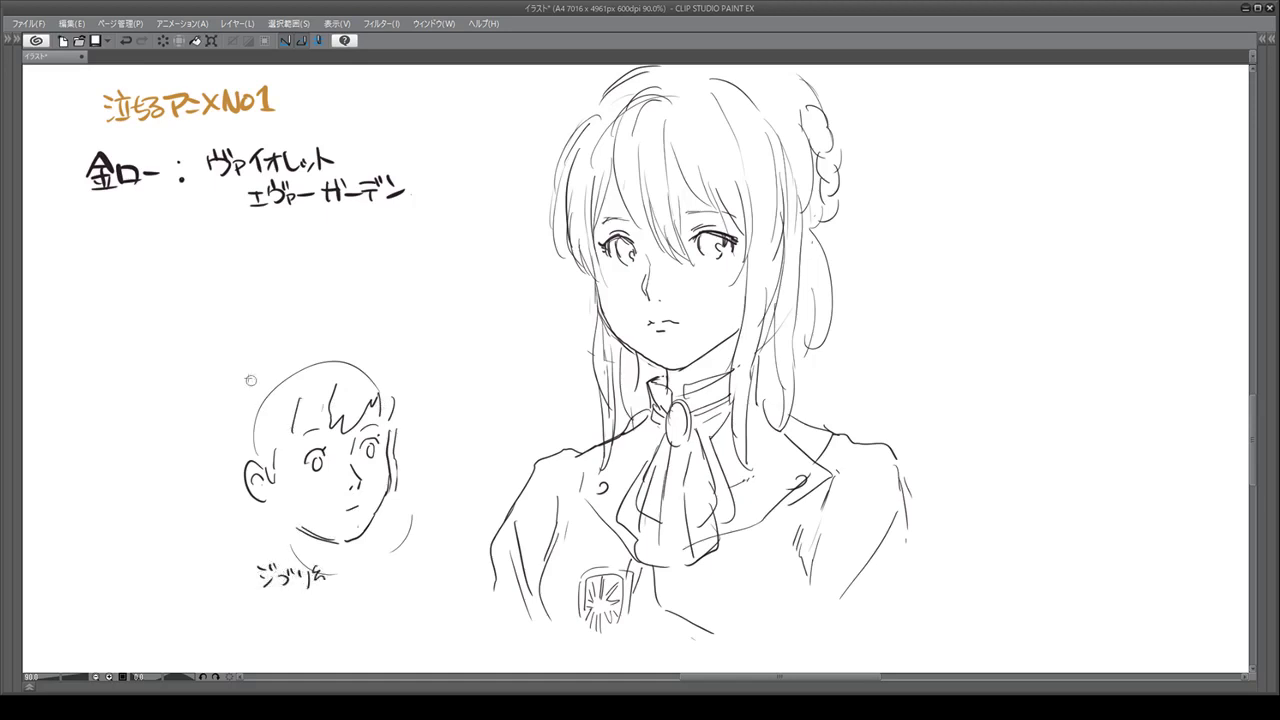
Step: Outline voluminous hair with a headband around the smaller head, adding curls beside the jaw and the neck
mouse_move(212, 385)
left_mouse_down()
mouse_move(224, 463)
mouse_move(308, 372)
left_mouse_up()
mouse_move(258, 430)
left_mouse_down()
mouse_move(350, 340)
mouse_move(226, 390)
mouse_move(380, 335)
left_mouse_up()
mouse_move(214, 414)
left_mouse_down()
mouse_move(268, 332)
mouse_move(306, 330)
mouse_move(404, 410)
mouse_move(387, 506)
left_mouse_up()
mouse_move(250, 496)
left_mouse_down()
mouse_move(253, 540)
mouse_move(277, 536)
mouse_move(252, 551)
mouse_move(288, 536)
mouse_move(362, 568)
left_mouse_up()
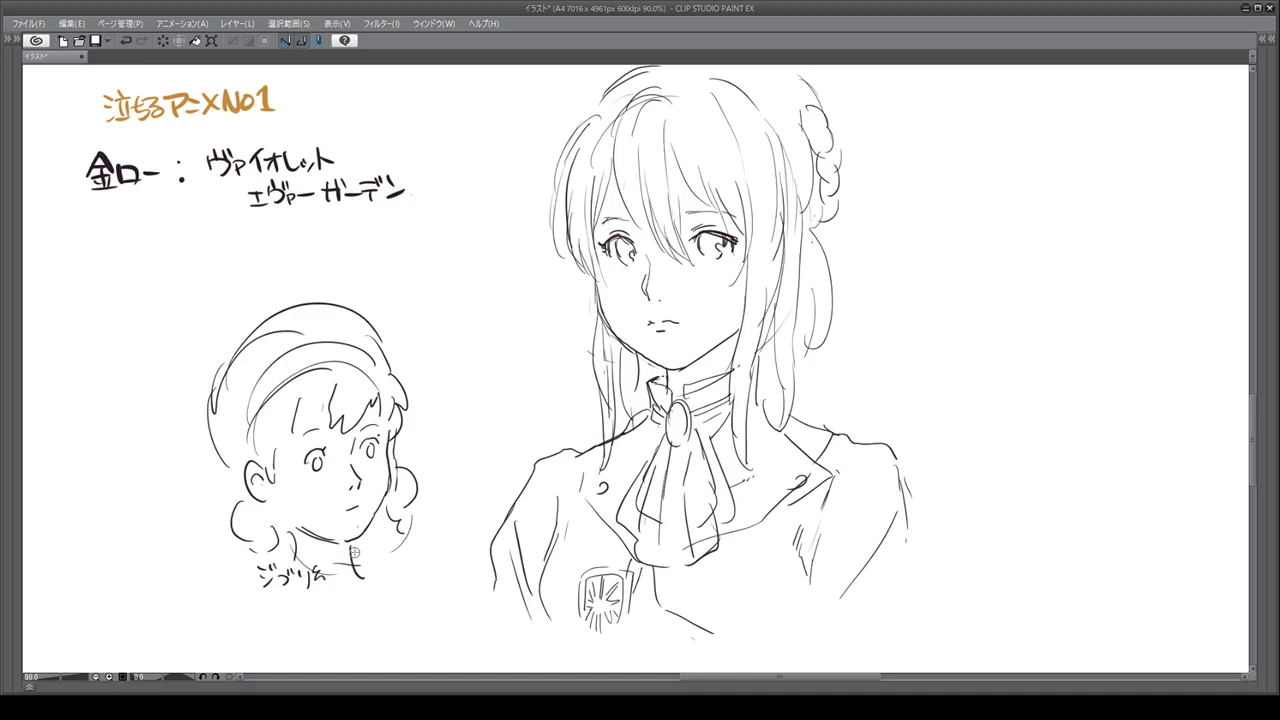
Step: Lower the smaller head's crown outline and draw the headband and hairline arcs across the top
mouse_move(250, 322)
left_mouse_down()
mouse_move(362, 307)
mouse_move(299, 318)
mouse_move(400, 378)
mouse_move(315, 314)
left_mouse_up()
key("p")
mouse_move(247, 352)
left_mouse_down()
mouse_move(281, 326)
mouse_move(385, 372)
left_mouse_up()
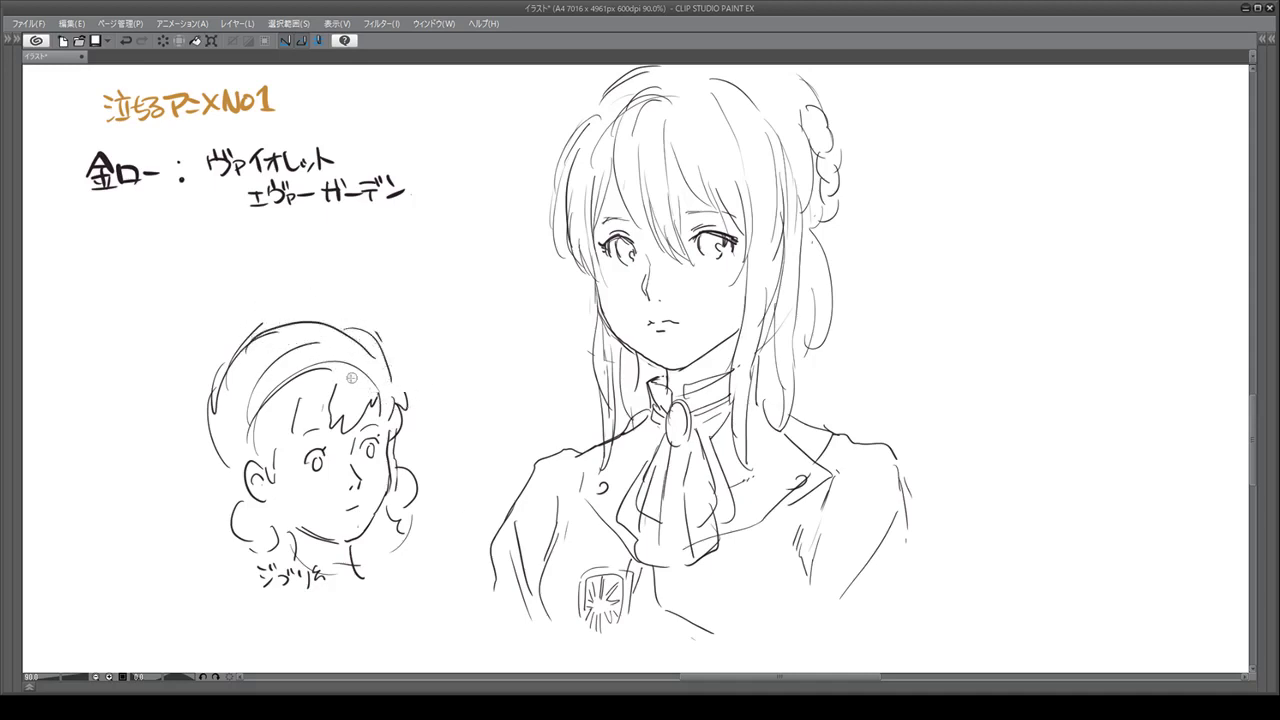
mouse_move(300, 397)
left_mouse_down()
mouse_move(256, 428)
mouse_move(368, 360)
mouse_move(385, 380)
mouse_move(349, 375)
left_mouse_up()
Step: Shape the curls on both sides of the smaller head into hanging braids, replacing the loose far-side curls
mouse_move(227, 455)
left_mouse_down()
mouse_move(231, 521)
mouse_move(259, 508)
mouse_move(259, 545)
mouse_move(238, 542)
mouse_move(268, 545)
left_mouse_up()
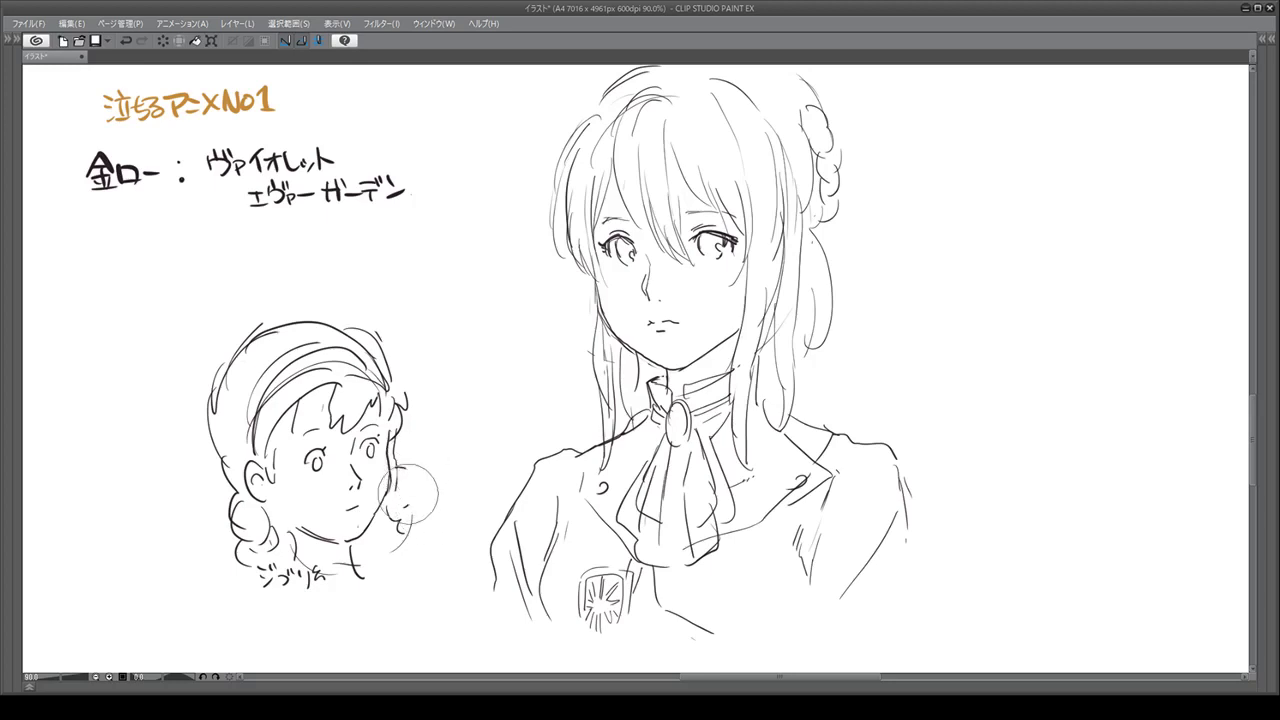
left_click_drag(423, 509, 392, 560)
mouse_move(390, 513)
left_mouse_down()
mouse_move(368, 535)
mouse_move(377, 561)
mouse_move(395, 536)
mouse_move(398, 576)
left_mouse_up()
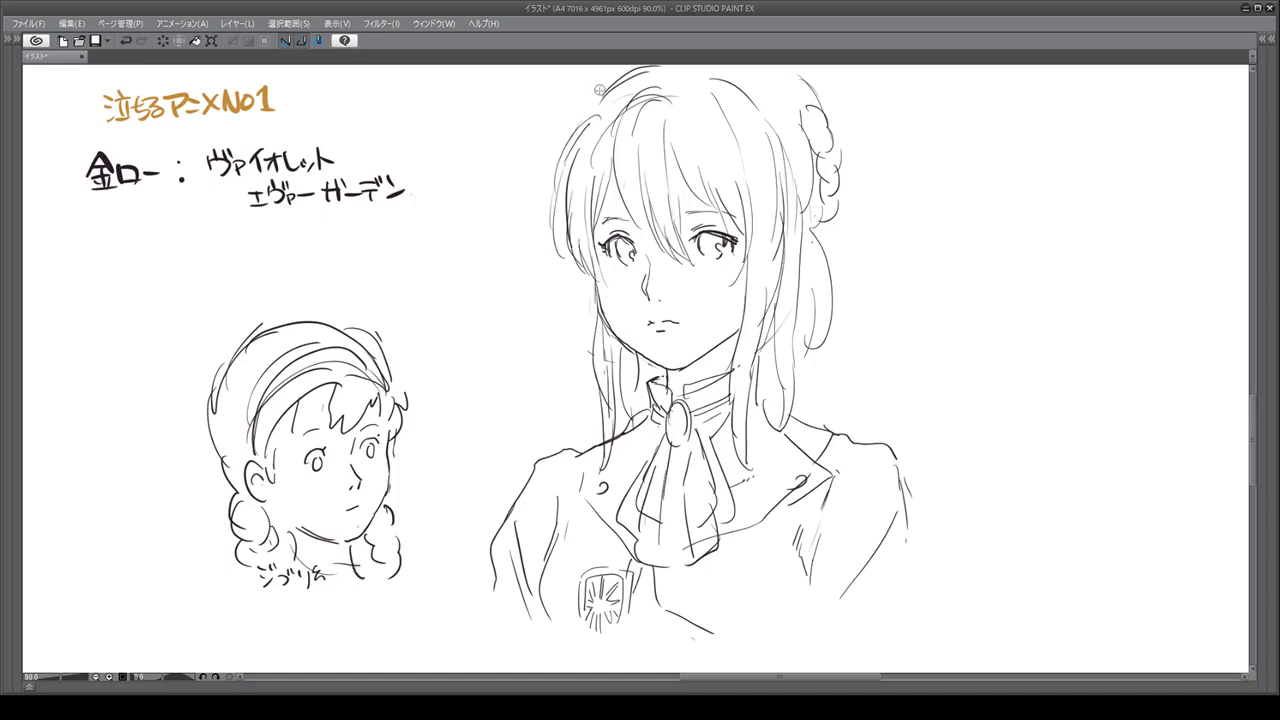
Step: Refine the large portrait with braid detail at both sides of the crown, back hair lines and a lower sleeve edge
mouse_move(600, 88)
left_mouse_down()
mouse_move(586, 112)
mouse_move(614, 80)
left_mouse_up()
mouse_move(792, 104)
left_mouse_down()
mouse_move(852, 103)
mouse_move(857, 130)
mouse_move(790, 232)
left_mouse_up()
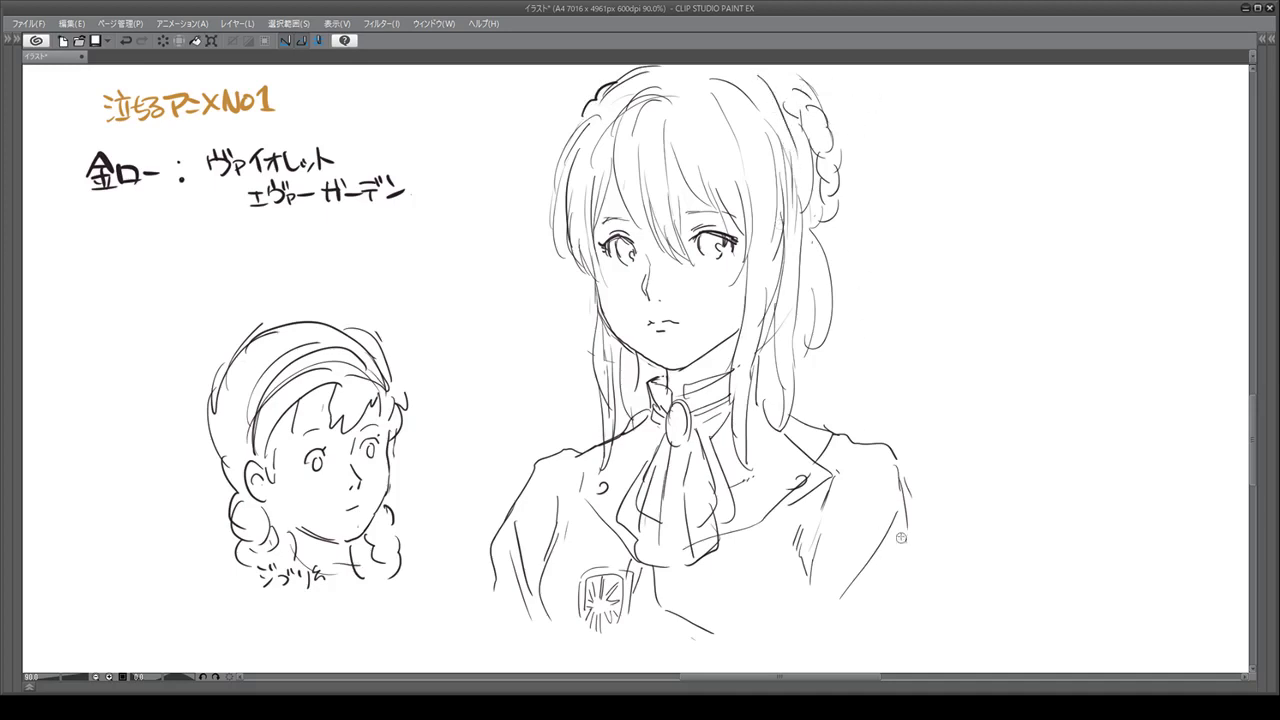
left_click_drag(902, 538, 905, 600)
mouse_move(806, 279)
left_mouse_down()
mouse_move(790, 361)
mouse_move(818, 380)
left_mouse_up()
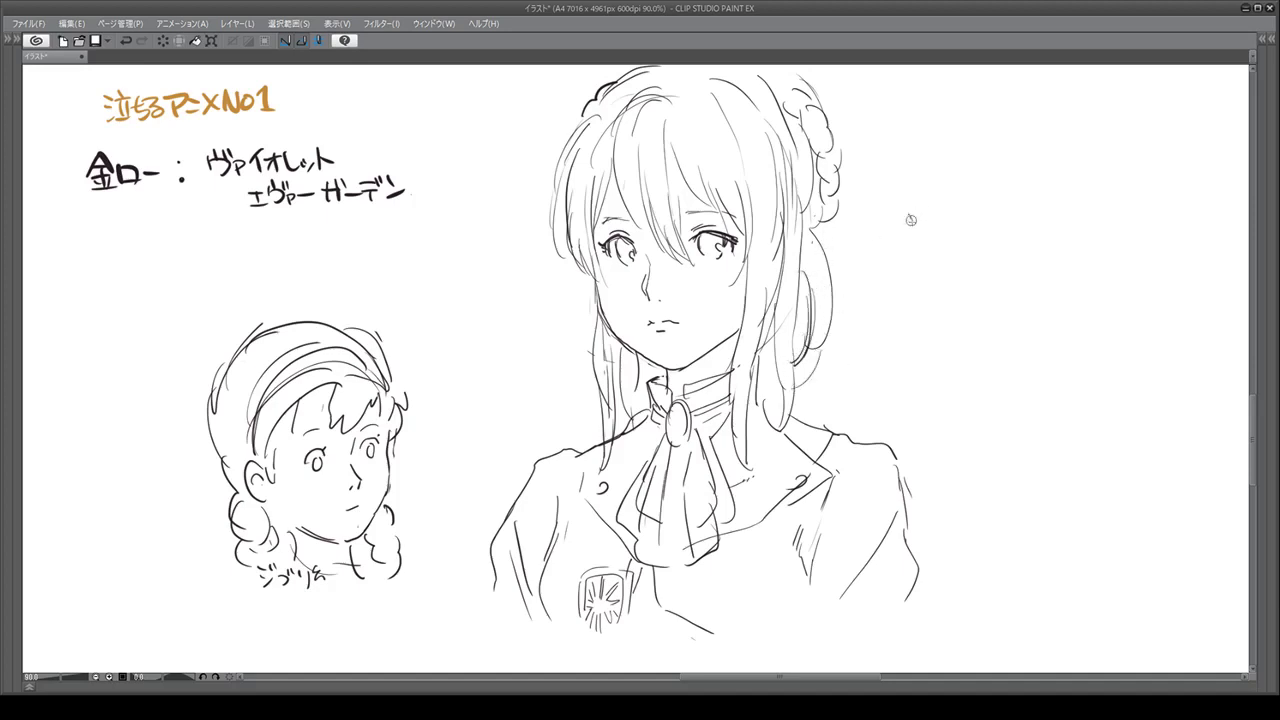
Step: Handwrite a note beginning どこにもない in the blank area beside the large portrait's head and underline it
mouse_move(909, 215)
left_mouse_down()
mouse_move(924, 244)
mouse_move(950, 224)
mouse_move(962, 246)
mouse_move(1000, 246)
mouse_move(1034, 222)
left_mouse_up()
mouse_move(1026, 216)
left_mouse_down()
mouse_move(1020, 244)
mouse_move(1038, 244)
left_mouse_up()
mouse_move(1040, 226)
left_mouse_down()
mouse_move(1046, 244)
mouse_move(1064, 238)
left_mouse_up()
mouse_move(1066, 230)
left_mouse_down()
mouse_move(1086, 226)
mouse_move(1082, 244)
left_mouse_up()
mouse_move(1086, 218)
left_mouse_down()
mouse_move(1093, 234)
mouse_move(1130, 235)
mouse_move(1106, 250)
left_mouse_up()
left_click_drag(1120, 238, 1126, 252)
left_click_drag(890, 271, 1166, 268)
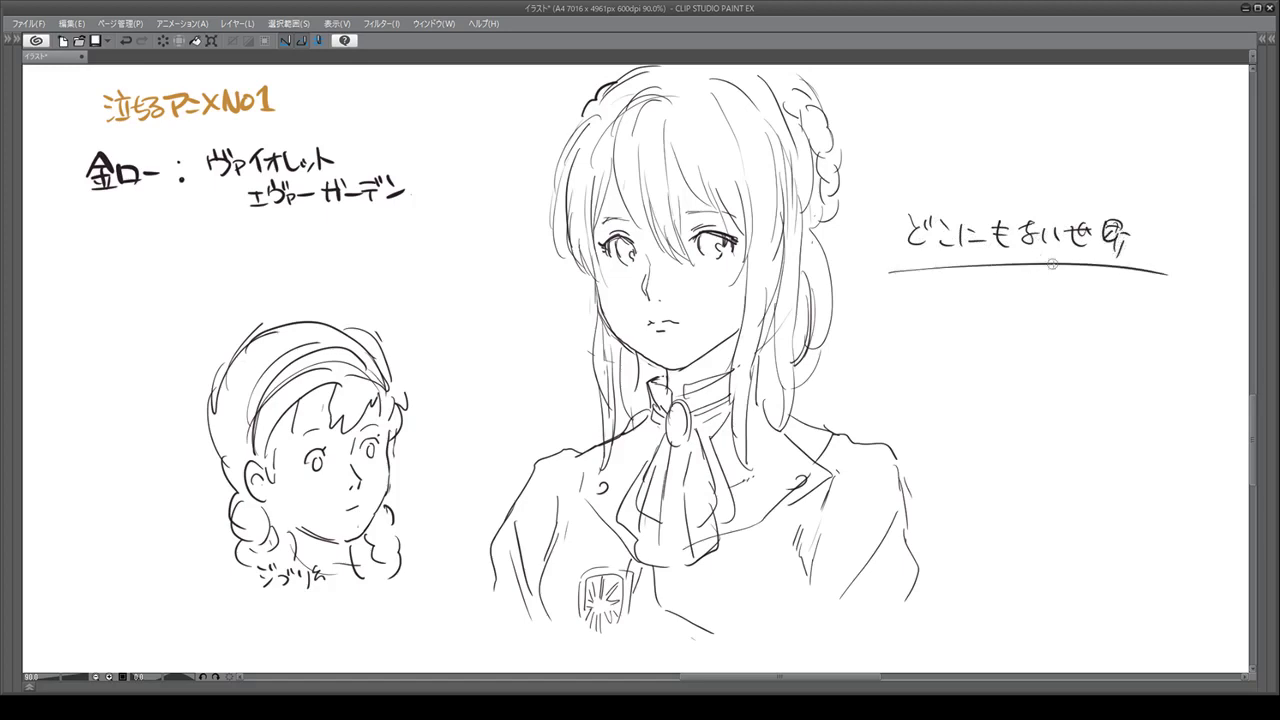
Step: Handwrite 基本イギリス beneath the first side note and underline it
left_click_drag(1016, 281, 1016, 299)
mouse_move(1023, 280)
left_mouse_down()
mouse_move(1023, 297)
mouse_move(1027, 286)
left_mouse_up()
mouse_move(1014, 296)
left_mouse_down()
mouse_move(1025, 295)
mouse_move(1007, 306)
left_mouse_up()
left_click_drag(1023, 299, 1028, 306)
mouse_move(1019, 302)
left_mouse_down()
mouse_move(1019, 313)
mouse_move(1054, 295)
left_mouse_up()
mouse_move(1045, 288)
left_mouse_down()
mouse_move(1045, 312)
mouse_move(1034, 309)
left_mouse_up()
left_click_drag(1046, 298, 1070, 311)
left_click_drag(1080, 294, 1098, 291)
mouse_move(1082, 301)
left_mouse_down()
mouse_move(1100, 298)
mouse_move(1093, 309)
left_mouse_up()
left_click_drag(1100, 286, 1114, 300)
left_click_drag(1123, 287, 1128, 308)
left_click_drag(1136, 299, 1144, 308)
left_click_drag(953, 328, 1183, 320)
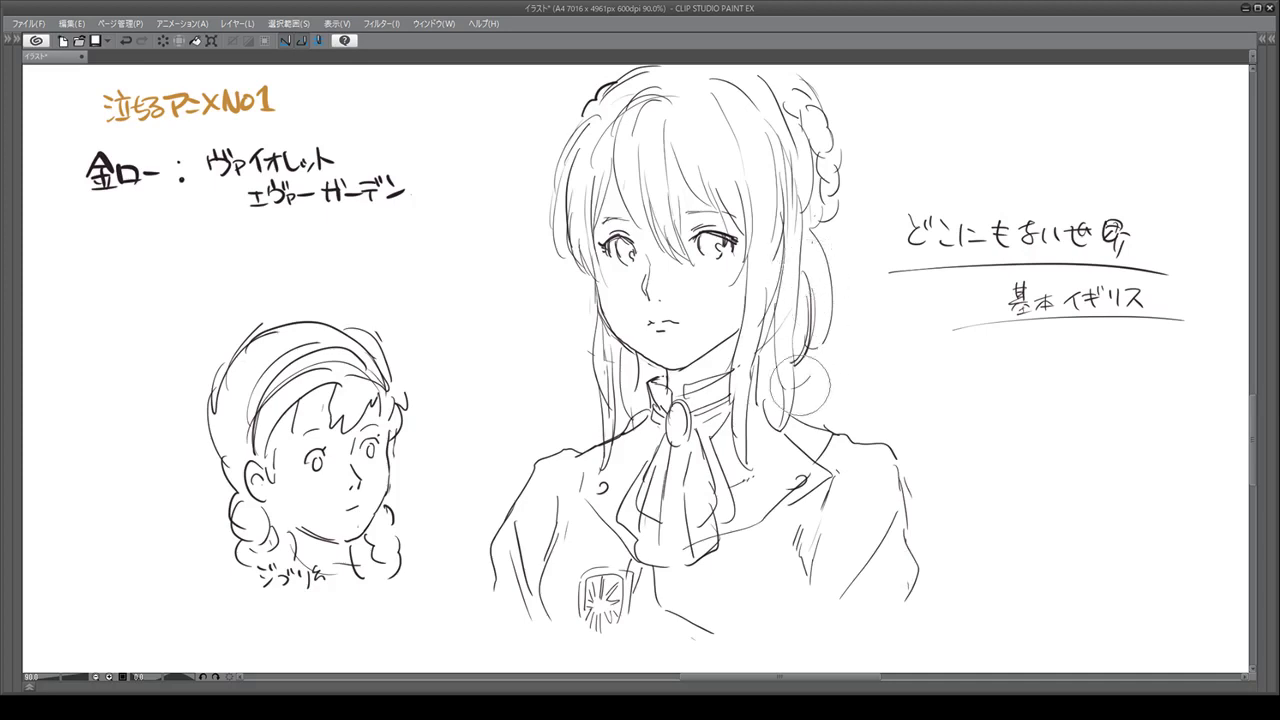
Step: Rework the large portrait's back hair behind the neck, and add collar lines and strands above the braid
left_click_drag(826, 255, 832, 340)
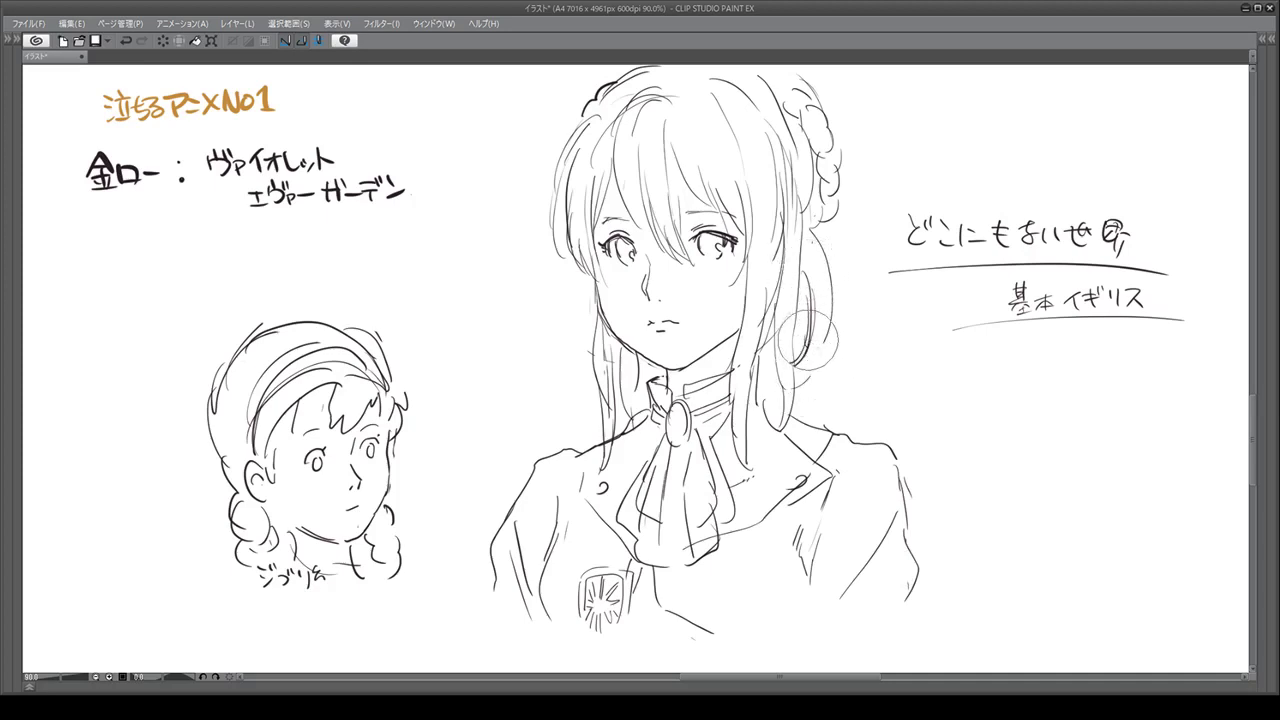
left_click_drag(820, 297, 798, 388)
mouse_move(811, 345)
left_mouse_down()
mouse_move(799, 406)
mouse_move(810, 426)
left_mouse_up()
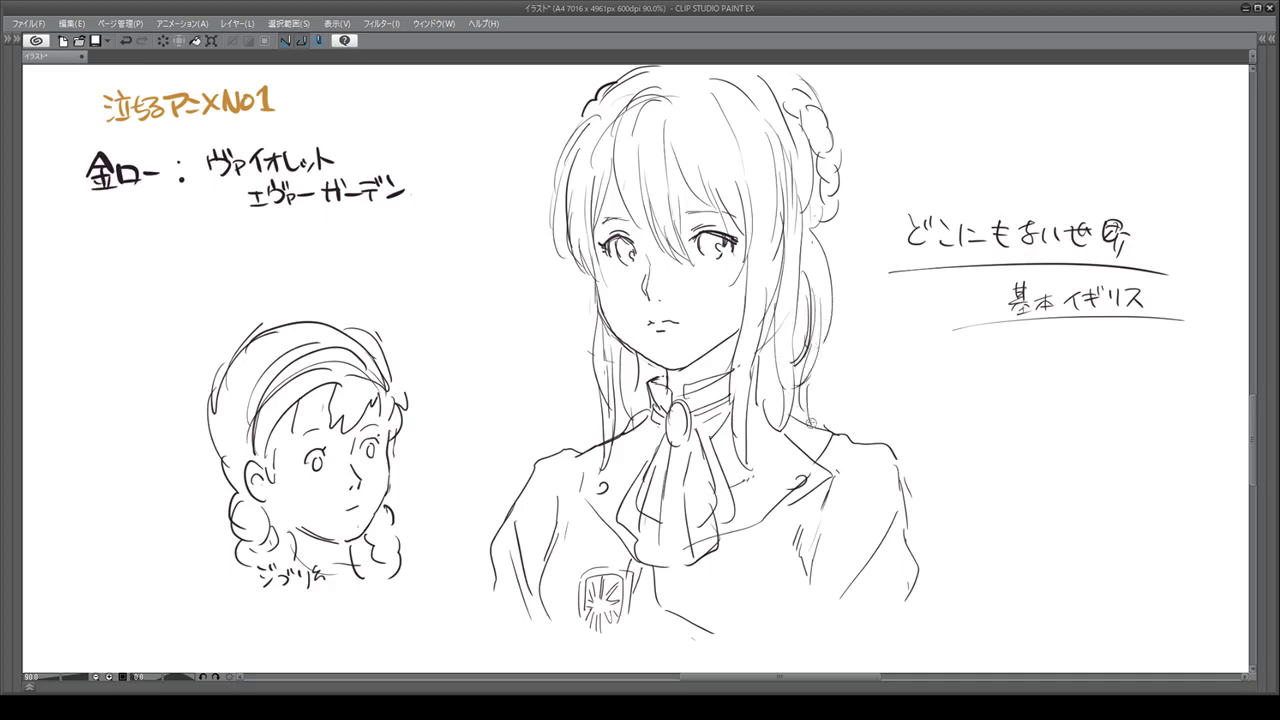
left_click_drag(794, 310, 790, 392)
mouse_move(744, 334)
left_mouse_down()
mouse_move(753, 398)
mouse_move(718, 450)
left_mouse_up()
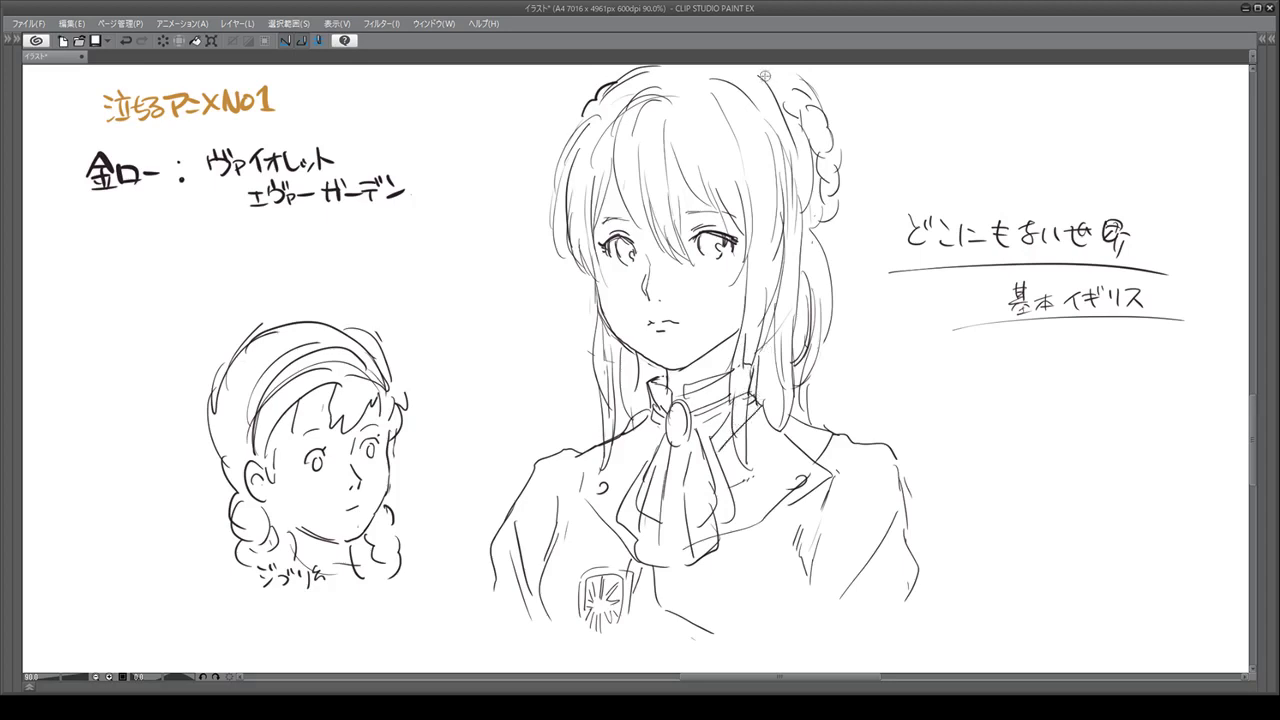
mouse_move(770, 82)
left_mouse_down()
mouse_move(795, 74)
mouse_move(828, 122)
left_mouse_up()
Step: Shade the irises and darken the lashes of both eyes on the large portrait
mouse_move(616, 238)
left_mouse_down()
mouse_move(618, 258)
mouse_move(632, 242)
mouse_move(638, 254)
left_mouse_up()
mouse_move(718, 240)
left_mouse_down()
mouse_move(744, 236)
mouse_move(738, 252)
left_mouse_up()
mouse_move(706, 228)
left_mouse_down()
mouse_move(724, 244)
mouse_move(710, 252)
left_mouse_up()
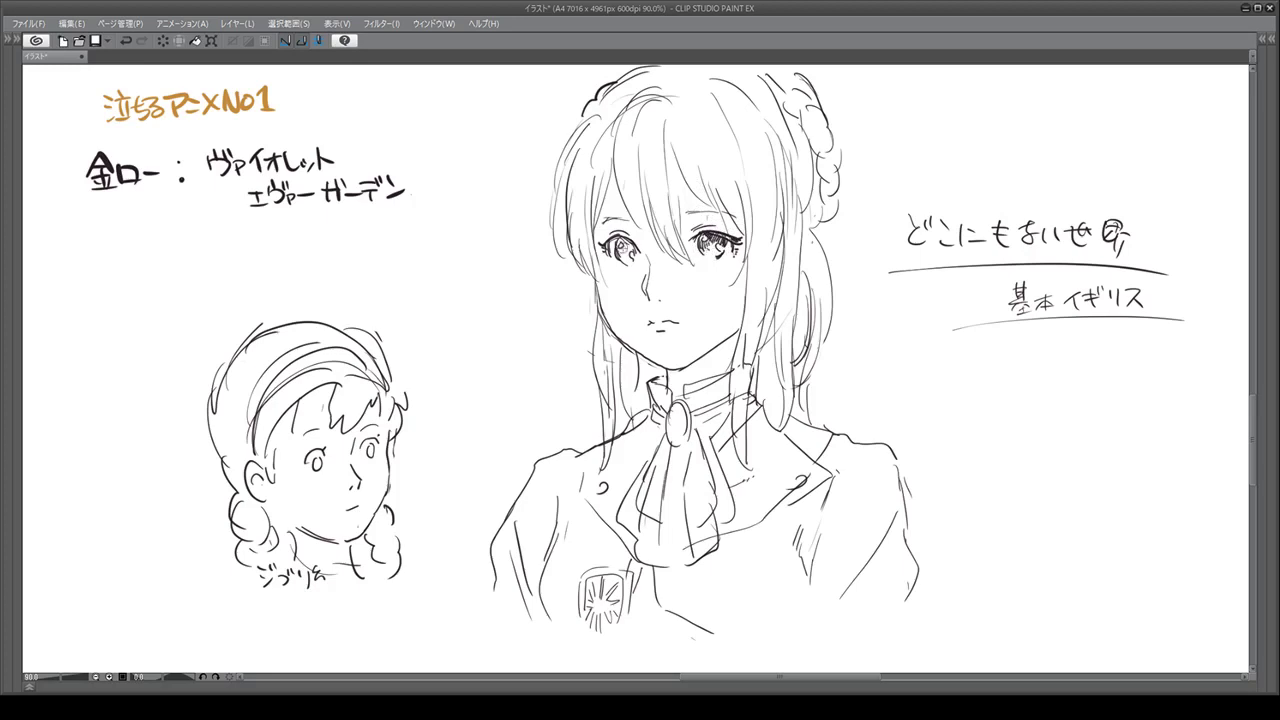
mouse_move(614, 236)
left_mouse_down()
mouse_move(636, 250)
mouse_move(628, 262)
mouse_move(638, 254)
left_mouse_up()
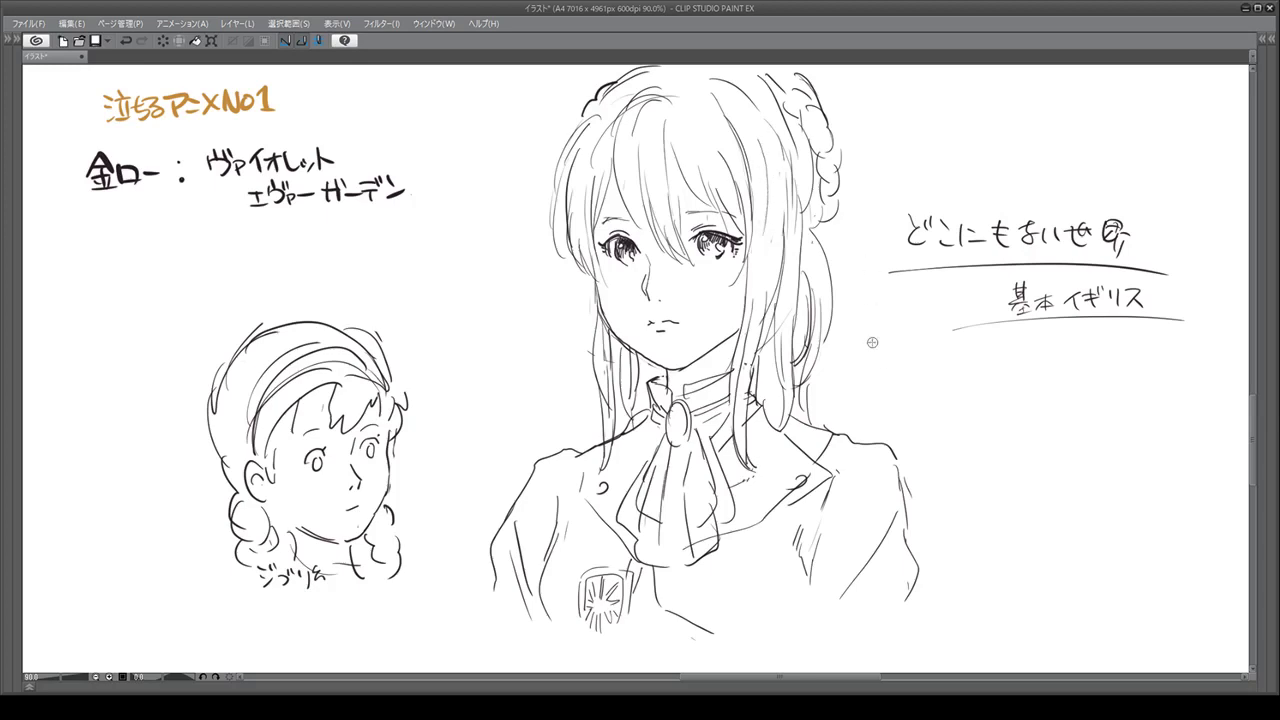
Step: Handwrite 愛を知りたいのです。 beside the portrait's shoulder, replacing the initial とは with を, and add 無く below
mouse_move(862, 349)
left_mouse_down()
mouse_move(886, 349)
mouse_move(864, 372)
mouse_move(888, 372)
mouse_move(872, 368)
mouse_move(888, 373)
mouse_move(872, 388)
left_mouse_up()
left_click_drag(874, 372, 894, 384)
mouse_move(906, 370)
left_mouse_down()
mouse_move(914, 386)
mouse_move(918, 368)
left_mouse_up()
left_click_drag(924, 358, 942, 367)
left_click_drag(936, 360, 944, 382)
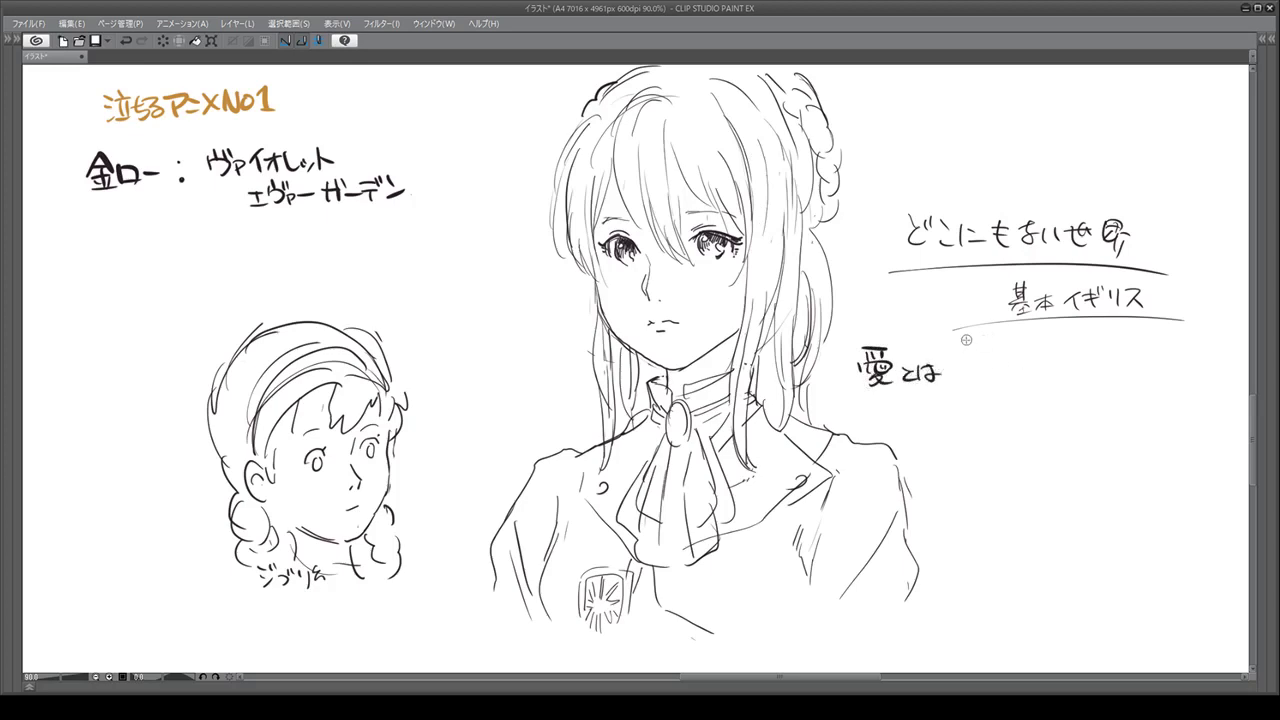
mouse_move(912, 372)
left_mouse_down()
mouse_move(943, 377)
mouse_move(900, 374)
mouse_move(922, 384)
left_mouse_up()
mouse_move(914, 392)
left_mouse_down()
mouse_move(914, 406)
mouse_move(930, 398)
mouse_move(922, 416)
mouse_move(956, 418)
mouse_move(984, 400)
mouse_move(993, 416)
mouse_move(1050, 410)
mouse_move(1068, 392)
mouse_move(1097, 412)
left_mouse_up()
left_click(1100, 408)
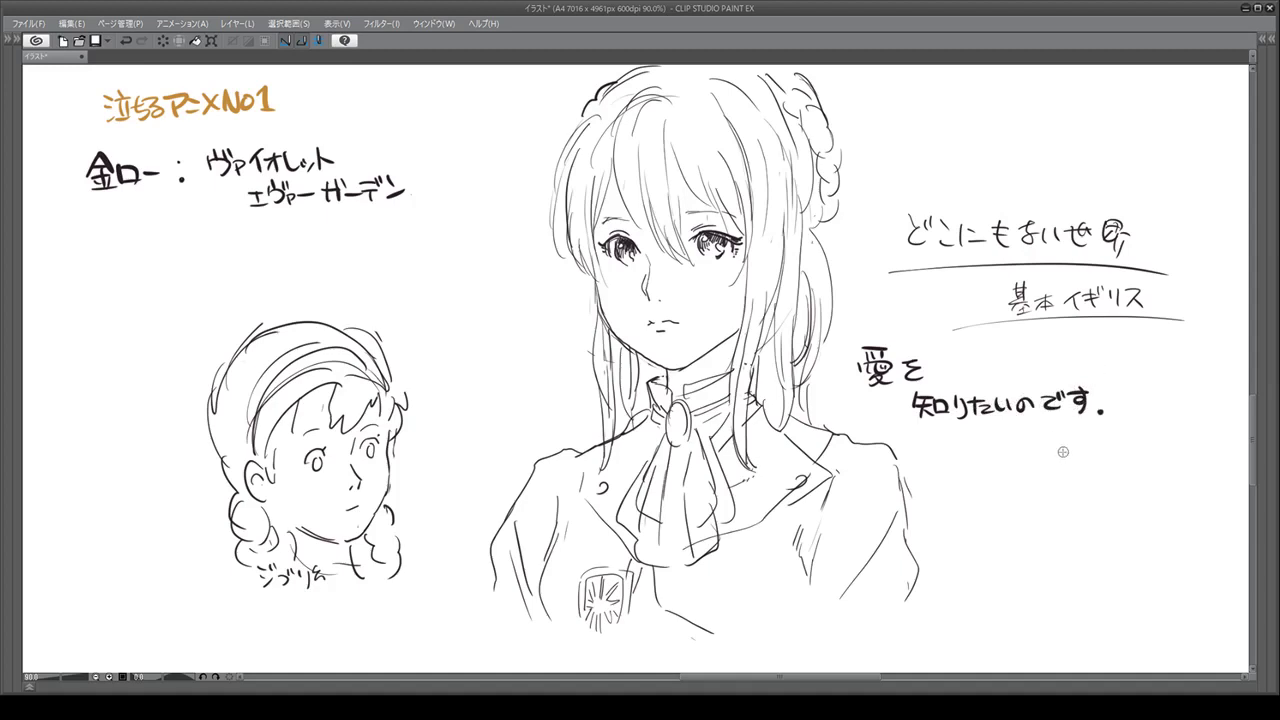
left_click_drag(1063, 452, 1084, 462)
left_click_drag(1112, 436, 1110, 442)
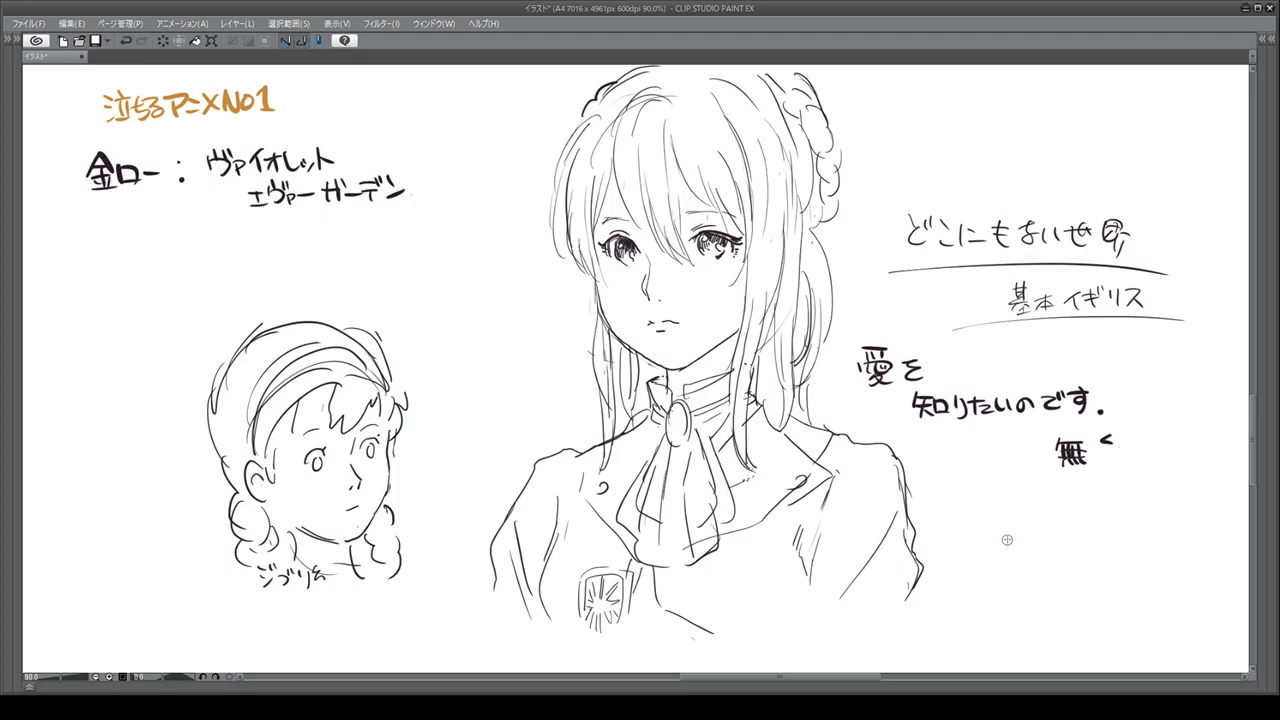
Step: Show the hidden tool panels, complete the large portrait's crown outline, and strengthen the jacket collar edge
key("Tab")
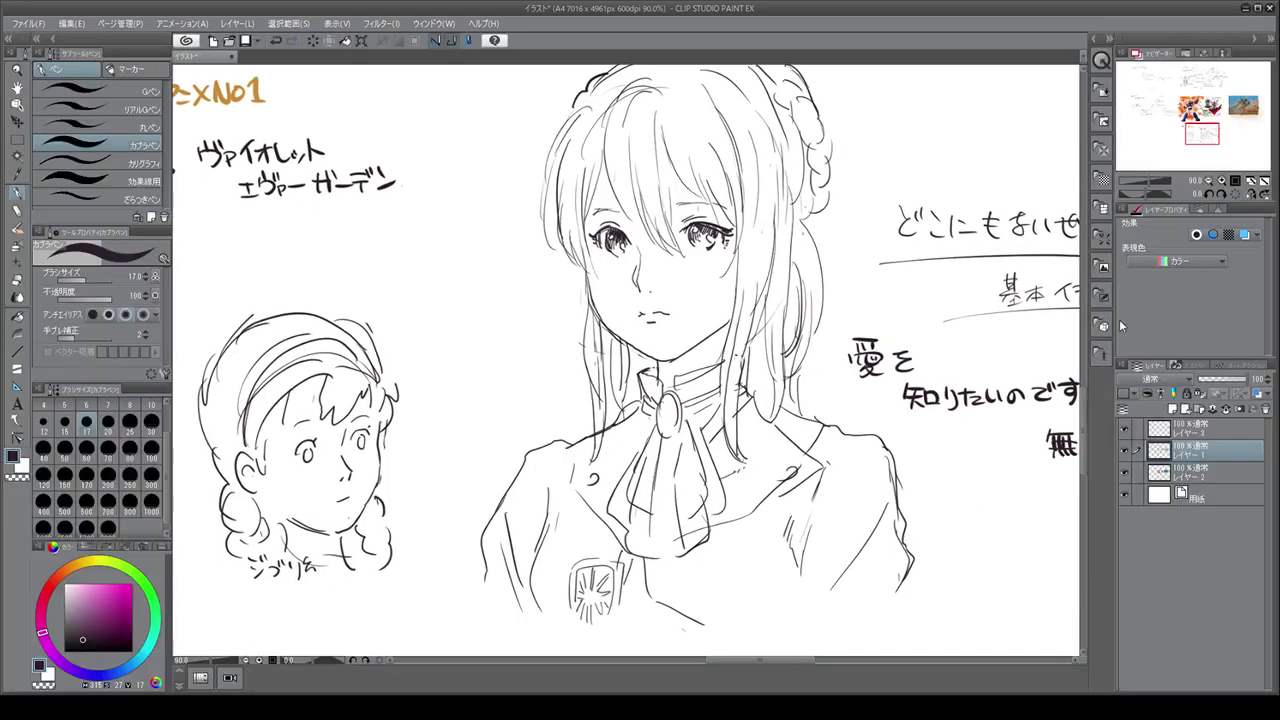
scroll(1081, 406, "up", 1)
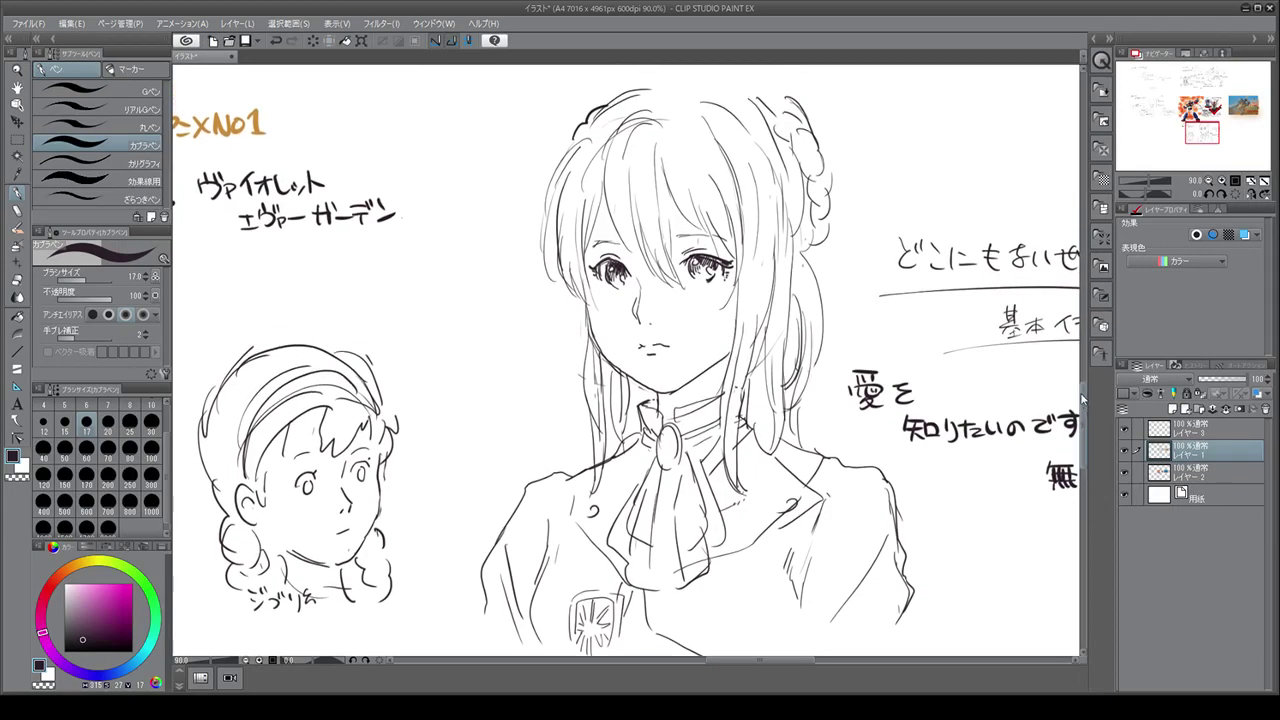
left_click_drag(607, 97, 673, 70)
left_click_drag(768, 80, 798, 112)
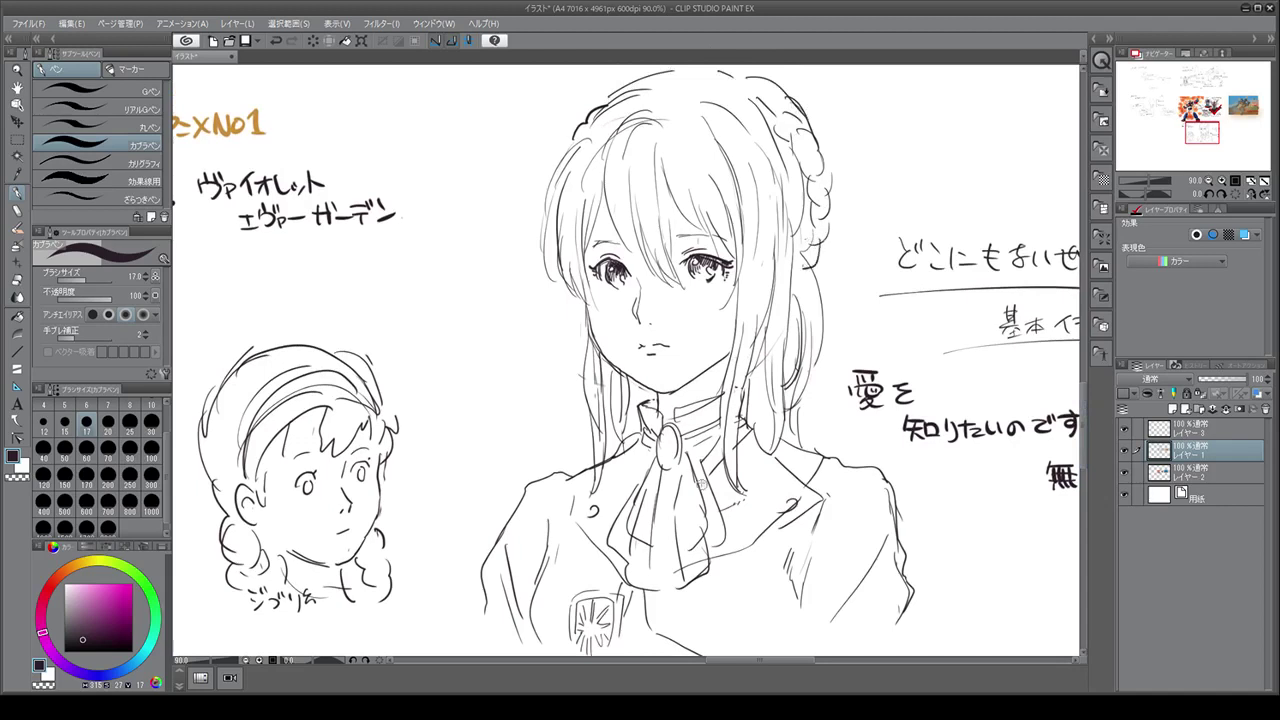
left_click_drag(574, 484, 565, 508)
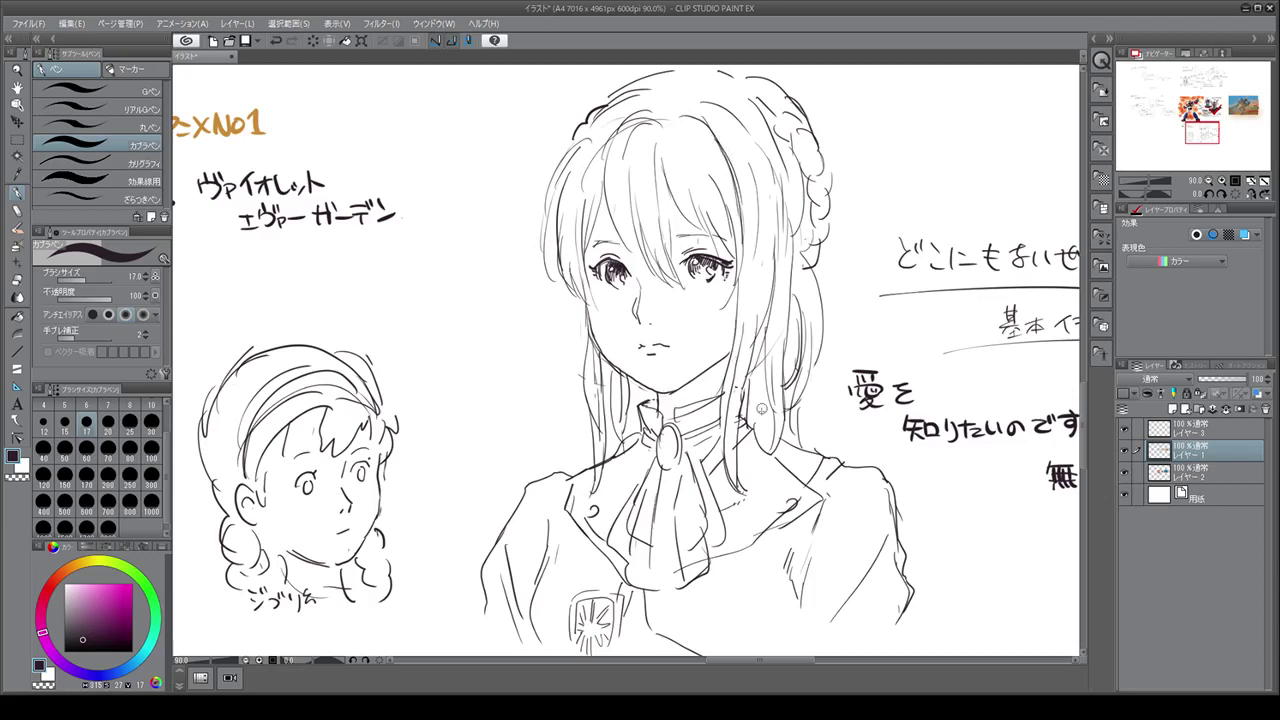
Step: On レイヤー 2, paint the large portrait's face and neck in a pale skin tone with brush size 300
left_click(1215, 477)
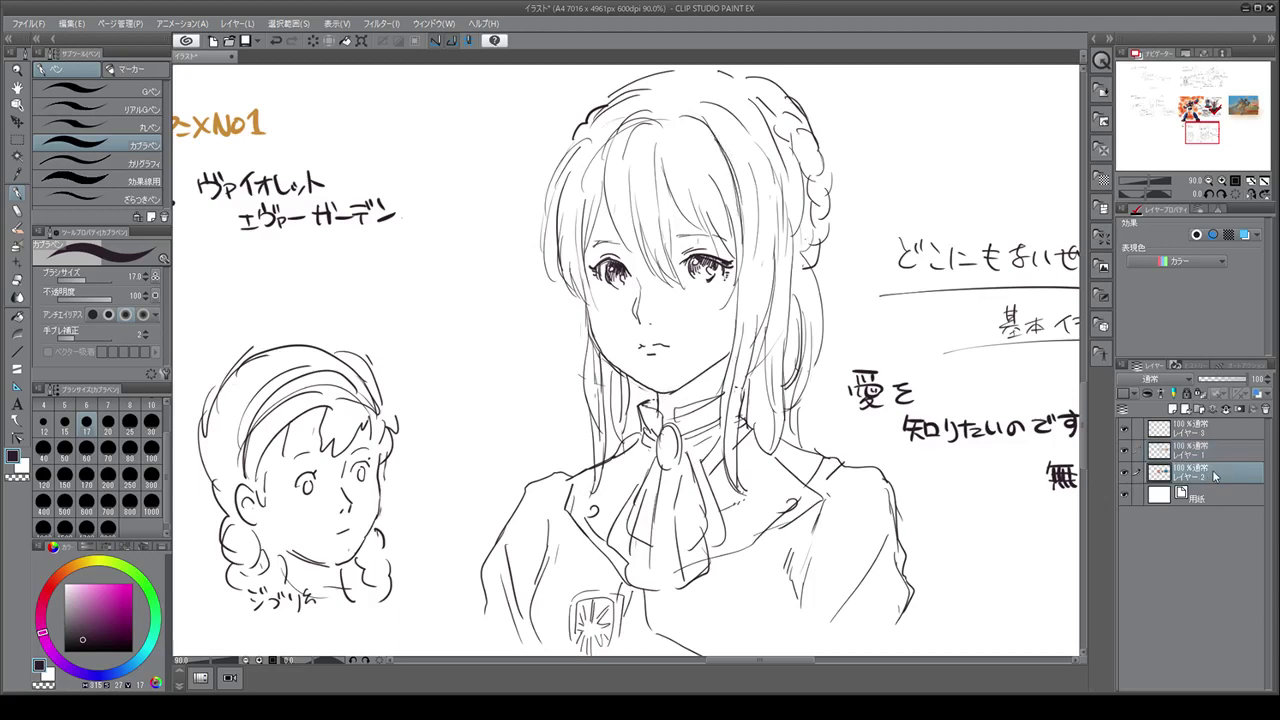
left_click(67, 573)
left_click(78, 583)
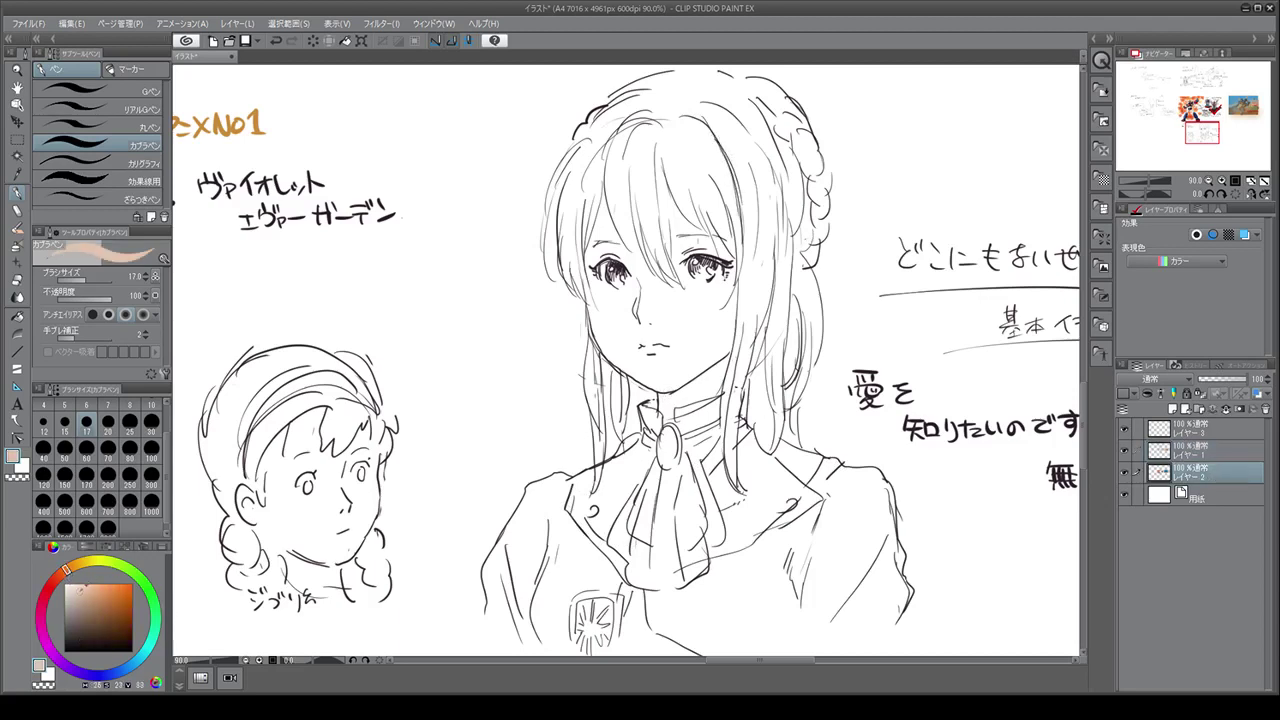
left_click(152, 505)
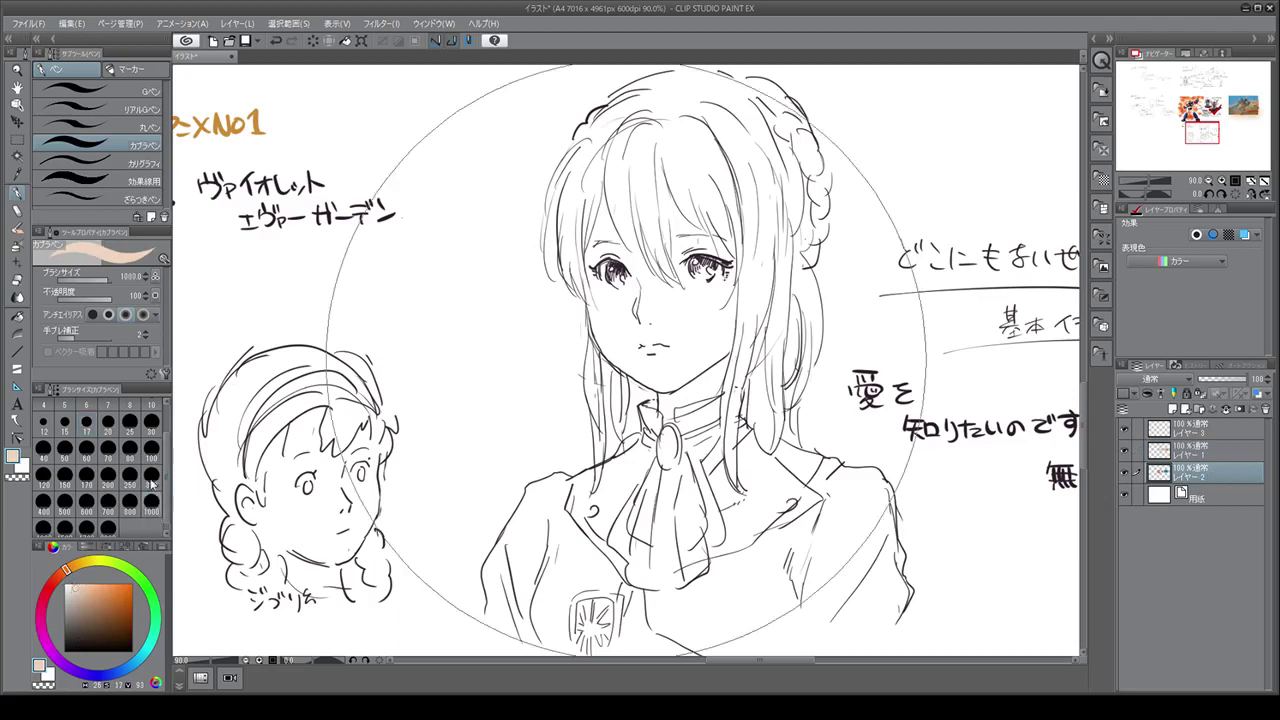
left_click(152, 463)
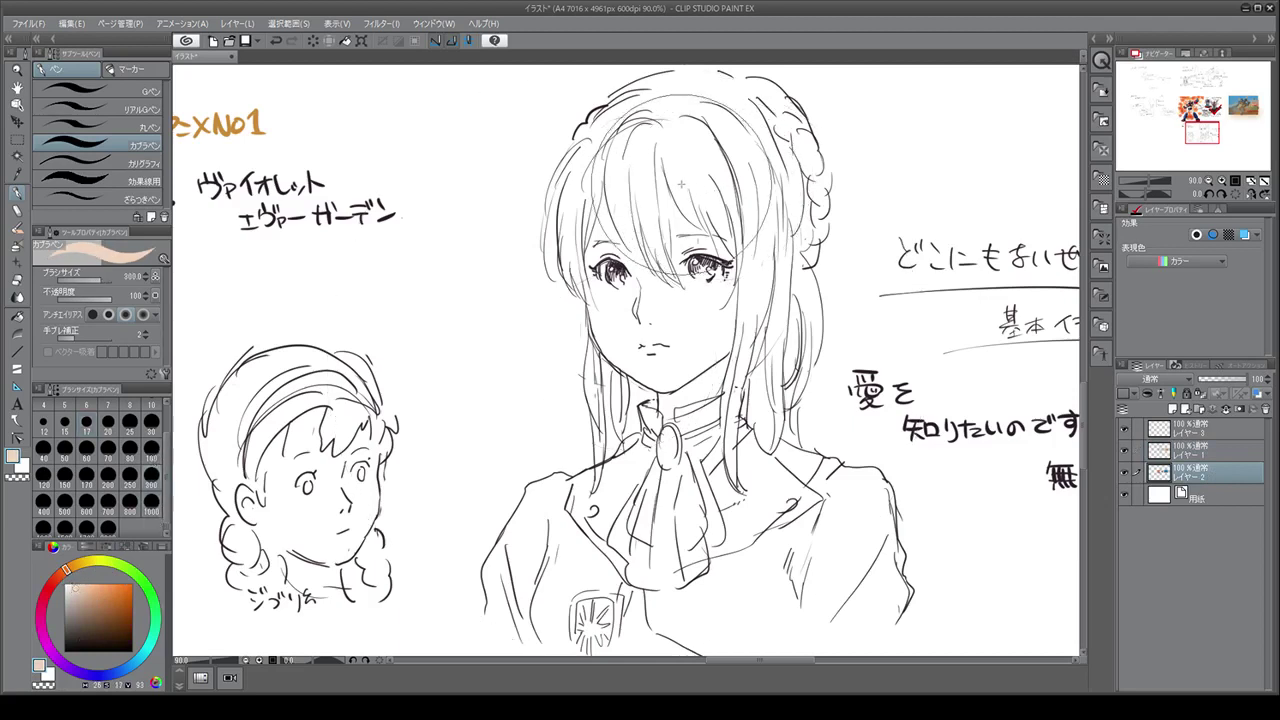
mouse_move(675, 175)
left_mouse_down()
mouse_move(700, 290)
mouse_move(690, 200)
mouse_move(720, 272)
mouse_move(690, 230)
mouse_move(620, 190)
mouse_move(650, 320)
mouse_move(665, 275)
mouse_move(690, 420)
mouse_move(660, 440)
mouse_move(700, 430)
mouse_move(700, 210)
left_mouse_up()
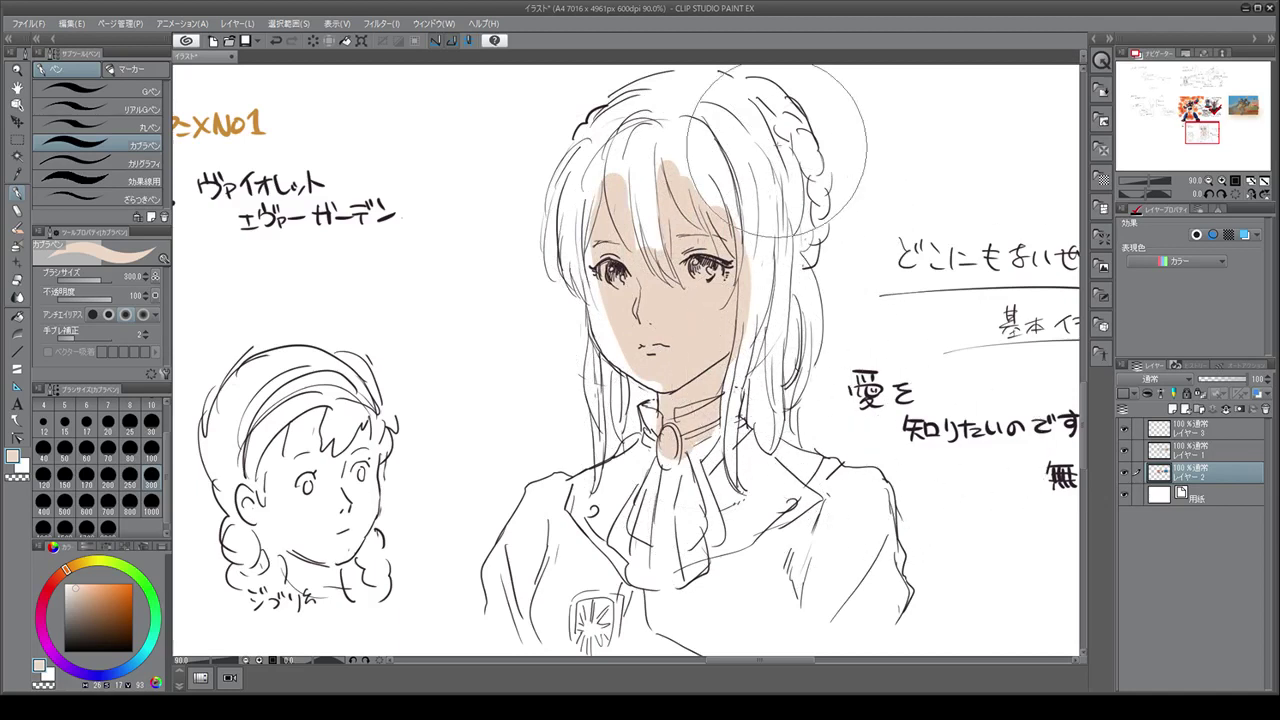
Step: Paint the large portrait's jacket in a muted blue, leaving the cravat uncoloured
left_click(88, 672)
left_click(101, 605)
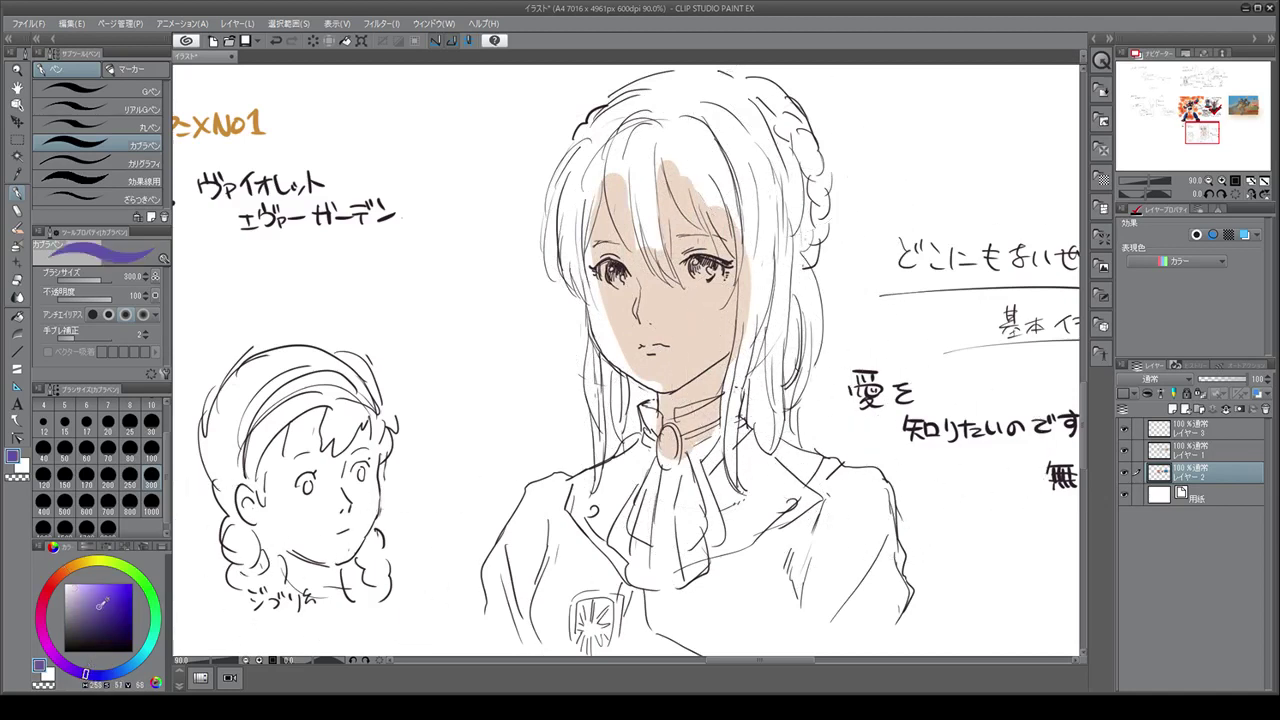
left_click_drag(99, 605, 89, 607)
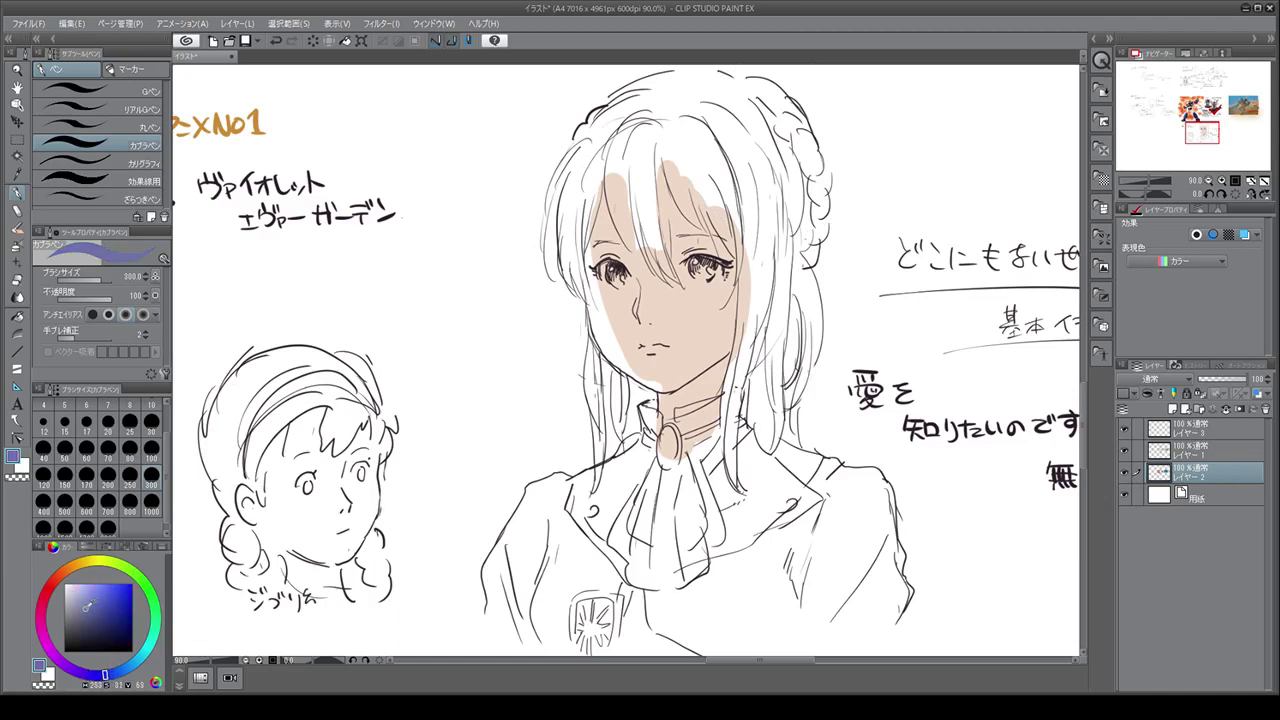
left_click(121, 668)
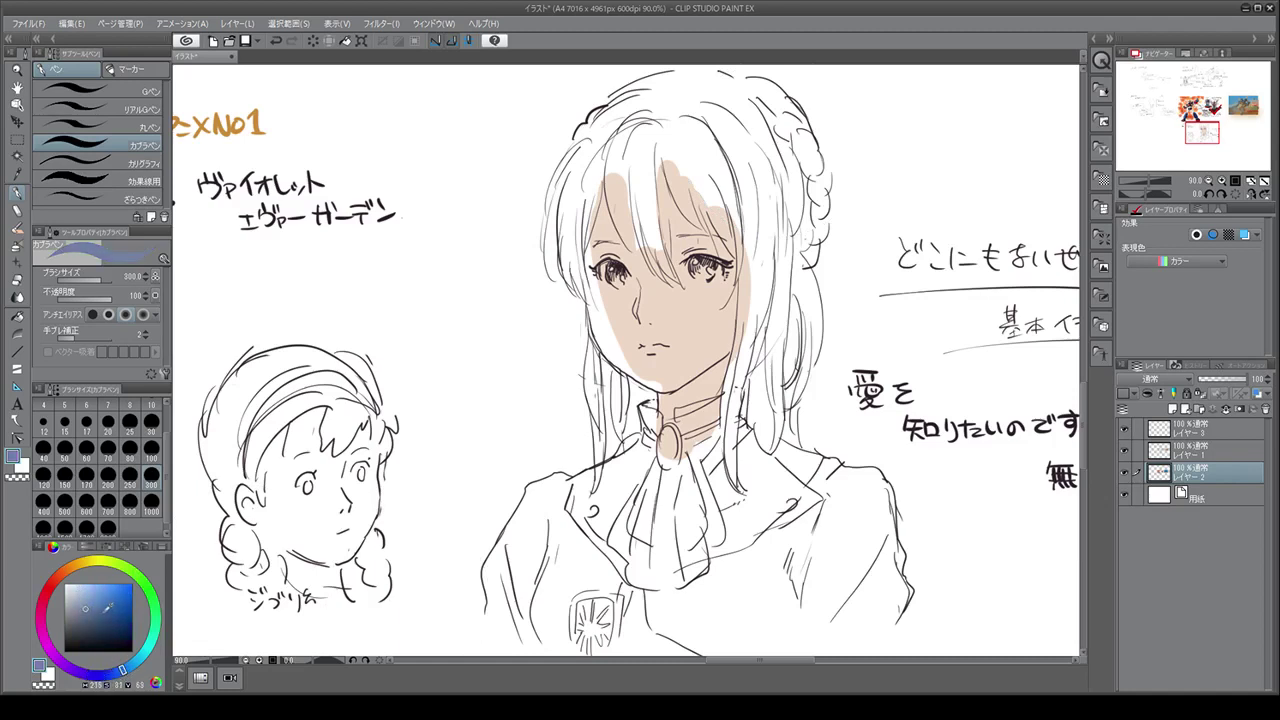
left_click(89, 612)
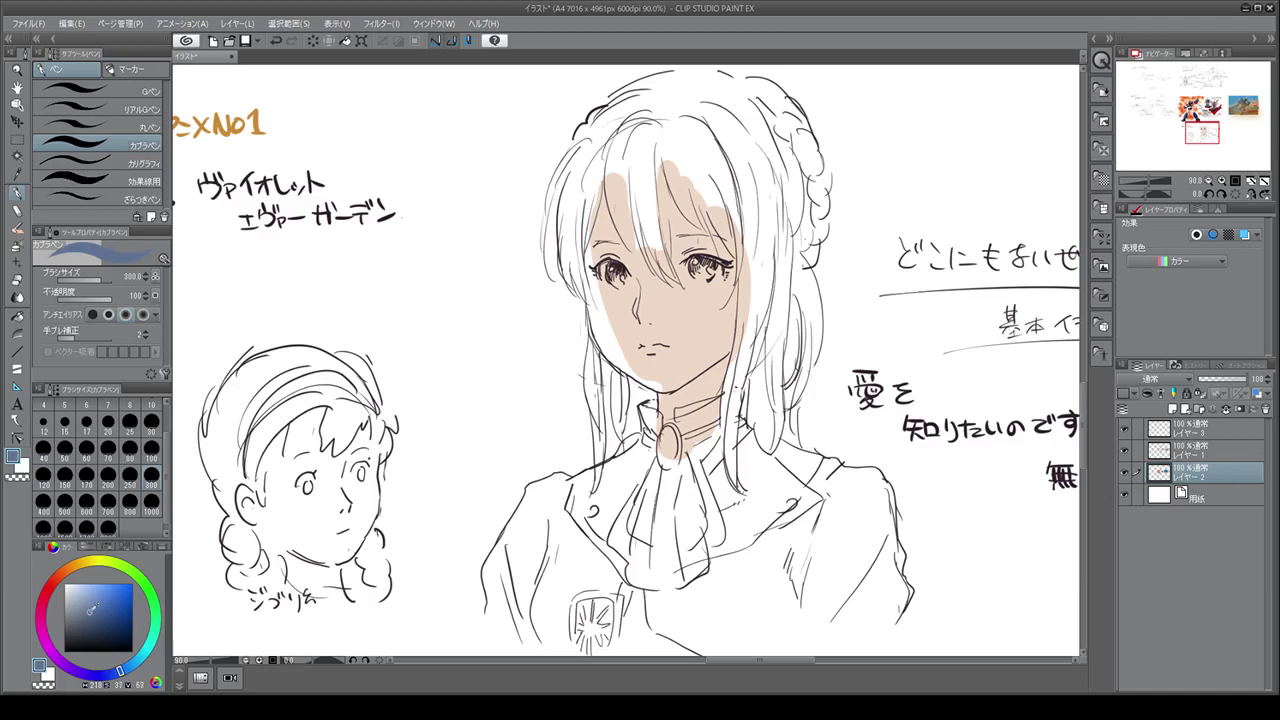
left_click_drag(800, 513, 750, 562)
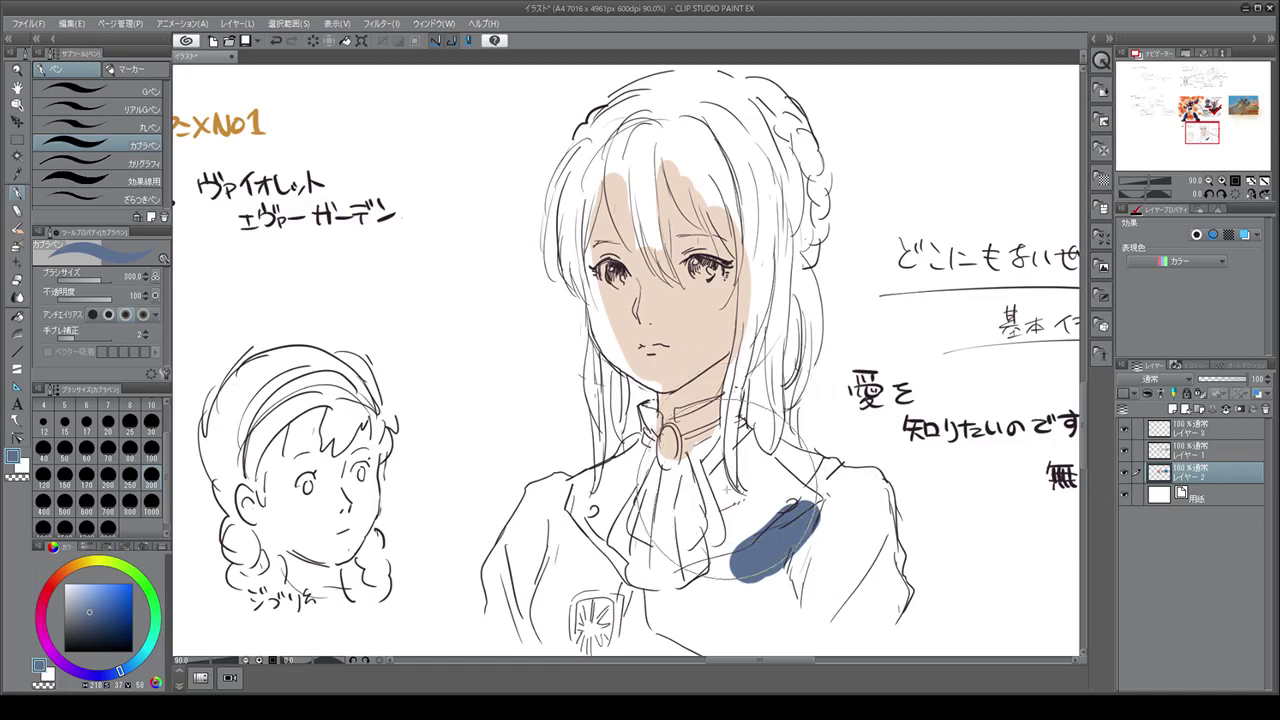
mouse_move(740, 550)
left_mouse_down()
mouse_move(761, 488)
mouse_move(748, 438)
mouse_move(797, 468)
mouse_move(760, 456)
mouse_move(818, 465)
mouse_move(730, 478)
mouse_move(765, 488)
mouse_move(775, 507)
mouse_move(810, 510)
mouse_move(847, 480)
mouse_move(829, 472)
mouse_move(875, 490)
mouse_move(890, 572)
mouse_move(875, 625)
mouse_move(843, 513)
mouse_move(830, 575)
mouse_move(780, 507)
mouse_move(740, 545)
mouse_move(735, 528)
mouse_move(735, 568)
mouse_move(645, 600)
mouse_move(745, 630)
mouse_move(715, 590)
mouse_move(708, 622)
mouse_move(811, 630)
mouse_move(855, 620)
left_mouse_up()
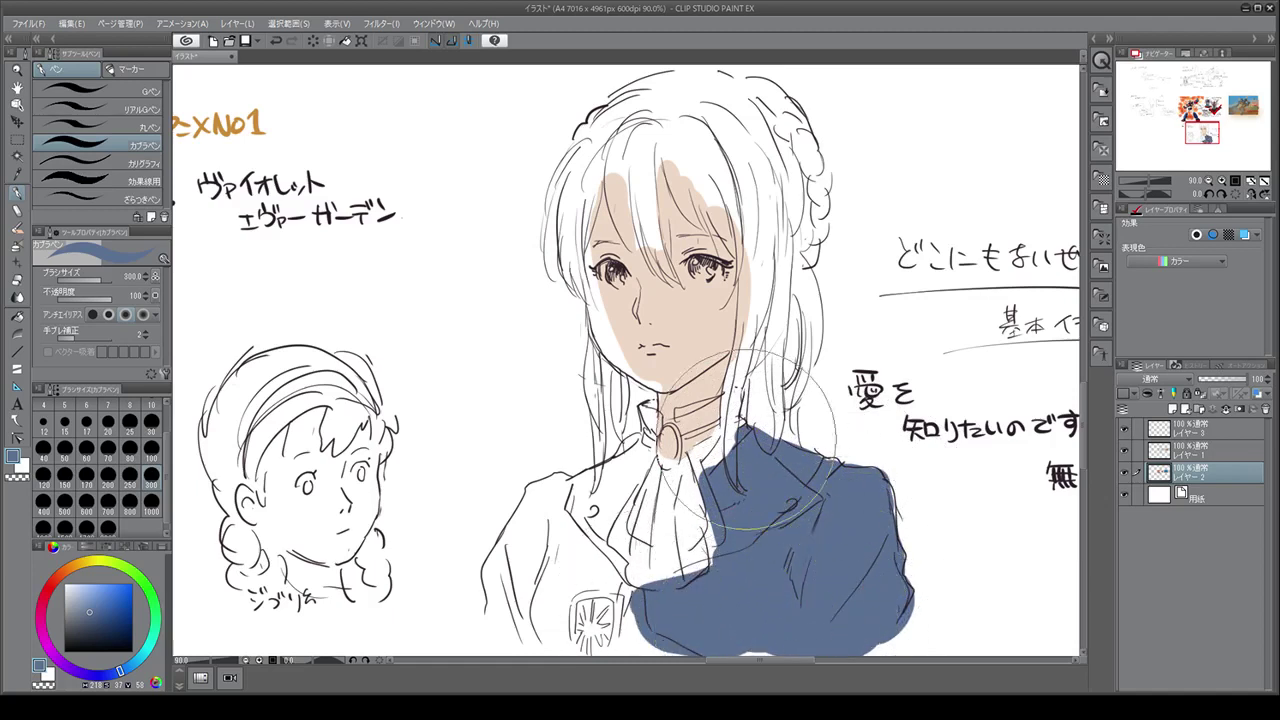
mouse_move(602, 502)
left_mouse_down()
mouse_move(616, 474)
mouse_move(574, 492)
mouse_move(643, 454)
mouse_move(607, 527)
mouse_move(618, 490)
mouse_move(542, 496)
mouse_move(492, 575)
mouse_move(494, 620)
mouse_move(493, 592)
mouse_move(520, 597)
mouse_move(516, 562)
mouse_move(536, 537)
mouse_move(538, 614)
mouse_move(666, 494)
mouse_move(563, 547)
mouse_move(563, 517)
mouse_move(568, 627)
mouse_move(578, 514)
mouse_move(601, 607)
mouse_move(614, 512)
mouse_move(607, 541)
mouse_move(636, 622)
mouse_move(592, 622)
mouse_move(563, 642)
mouse_move(654, 655)
mouse_move(700, 620)
left_mouse_up()
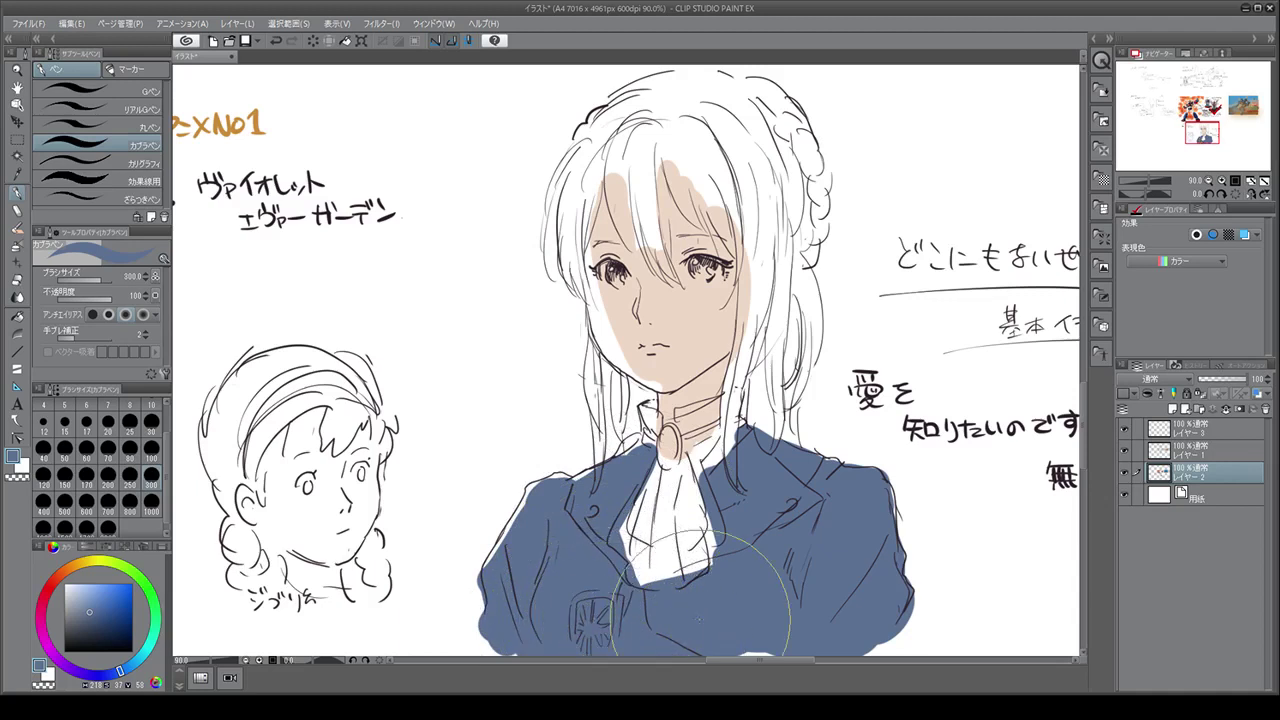
Step: Paint the large portrait's hair golden blonde with brush size 100, covering side locks, braid, crown and fringe
left_click(83, 566)
left_click(90, 598)
left_click(151, 449)
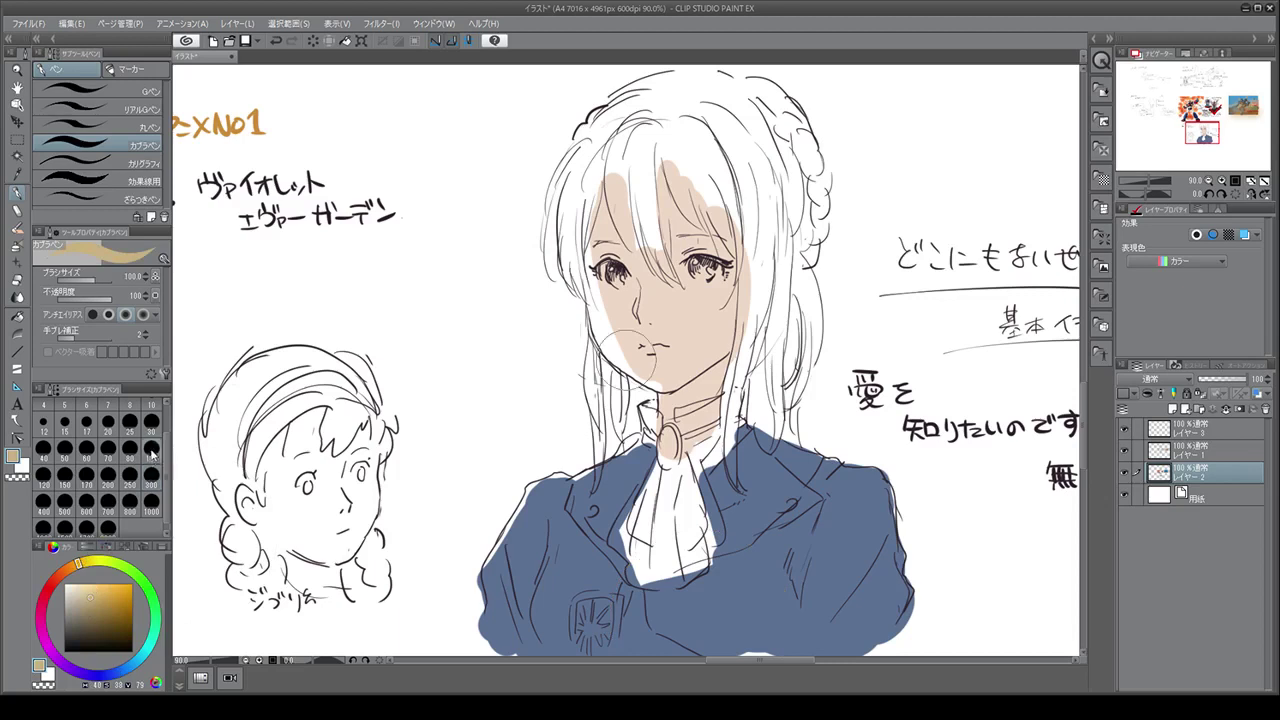
mouse_move(670, 152)
left_mouse_down()
mouse_move(711, 190)
mouse_move(694, 162)
mouse_move(734, 240)
mouse_move(747, 195)
mouse_move(729, 365)
mouse_move(734, 250)
mouse_move(757, 278)
mouse_move(734, 398)
mouse_move(729, 345)
mouse_move(730, 470)
left_mouse_up()
left_click_drag(740, 400, 742, 490)
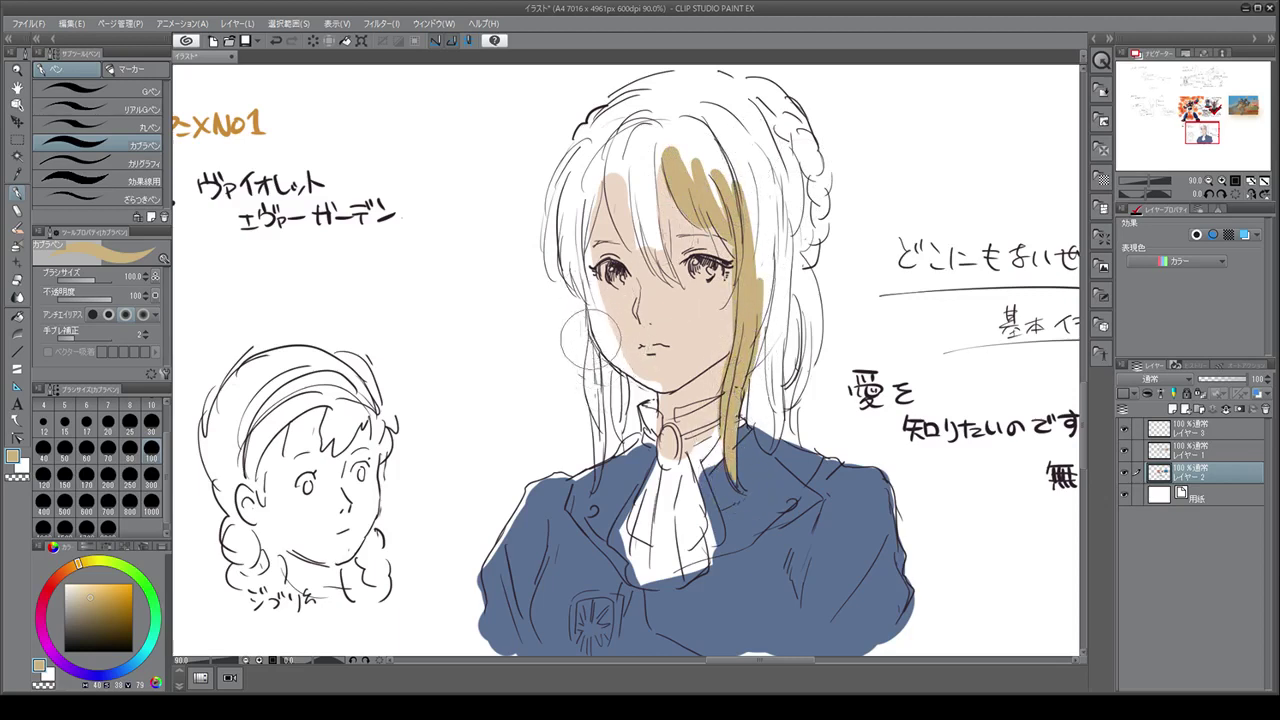
mouse_move(588, 330)
left_mouse_down()
mouse_move(602, 400)
mouse_move(598, 375)
mouse_move(592, 505)
left_mouse_up()
left_click_drag(605, 350, 618, 460)
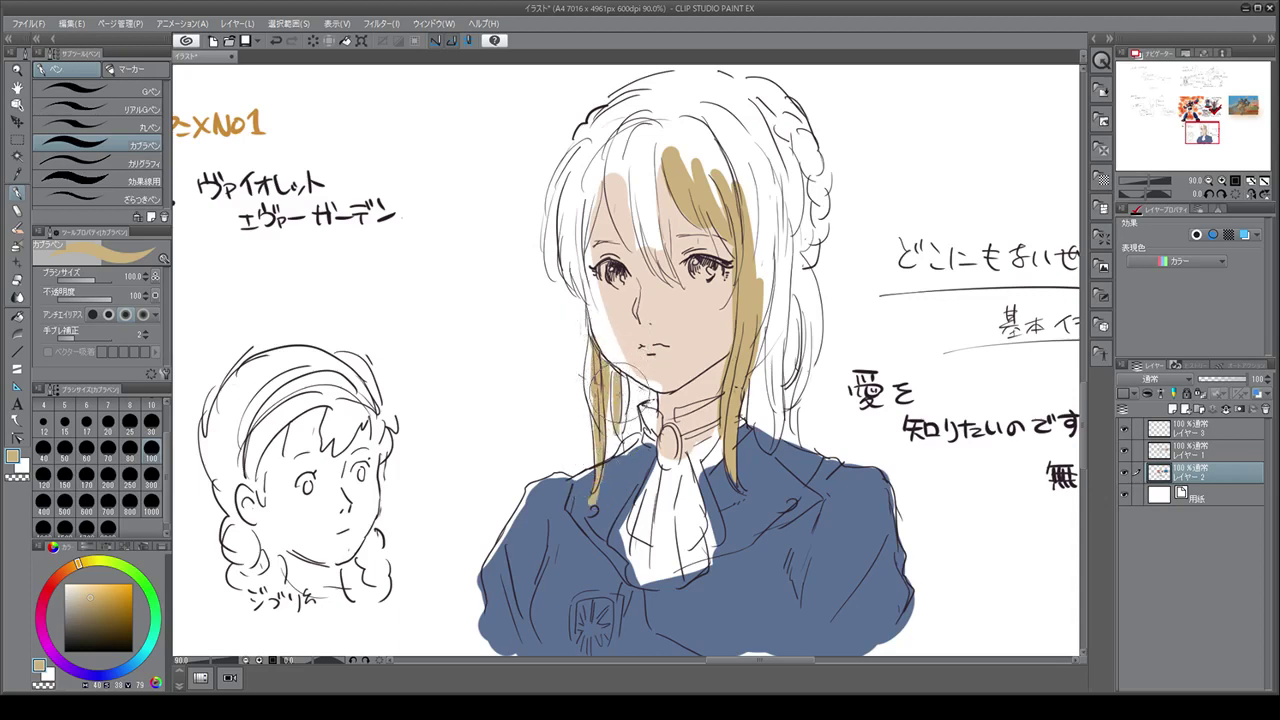
left_click_drag(625, 380, 628, 450)
mouse_move(805, 195)
left_mouse_down()
mouse_move(800, 115)
mouse_move(818, 210)
mouse_move(805, 290)
mouse_move(812, 230)
mouse_move(804, 272)
mouse_move(790, 260)
mouse_move(778, 390)
mouse_move(785, 275)
mouse_move(779, 425)
mouse_move(770, 390)
mouse_move(812, 258)
mouse_move(794, 246)
mouse_move(790, 390)
mouse_move(760, 340)
mouse_move(790, 170)
mouse_move(814, 118)
left_mouse_up()
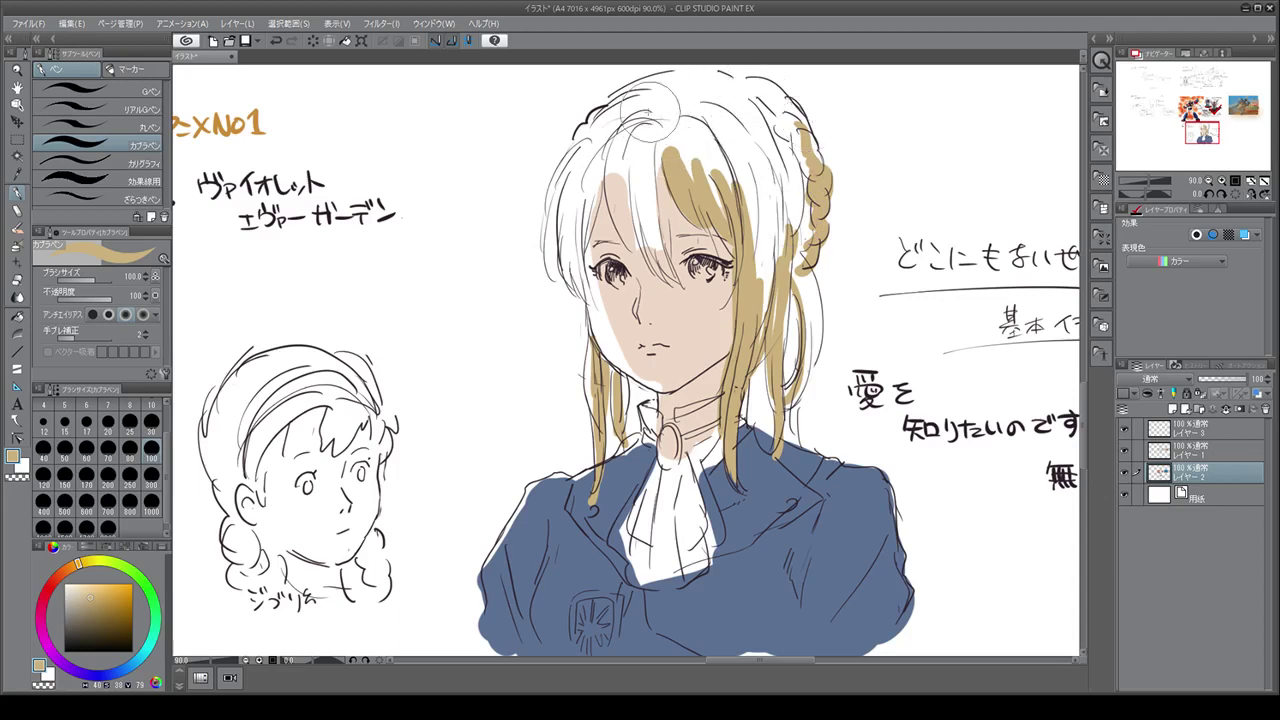
mouse_move(630, 132)
left_mouse_down()
mouse_move(690, 75)
mouse_move(747, 80)
mouse_move(705, 80)
mouse_move(783, 128)
mouse_move(690, 95)
mouse_move(765, 175)
mouse_move(695, 110)
mouse_move(765, 185)
mouse_move(745, 175)
mouse_move(750, 290)
mouse_move(775, 205)
mouse_move(760, 255)
mouse_move(735, 120)
mouse_move(770, 145)
left_mouse_up()
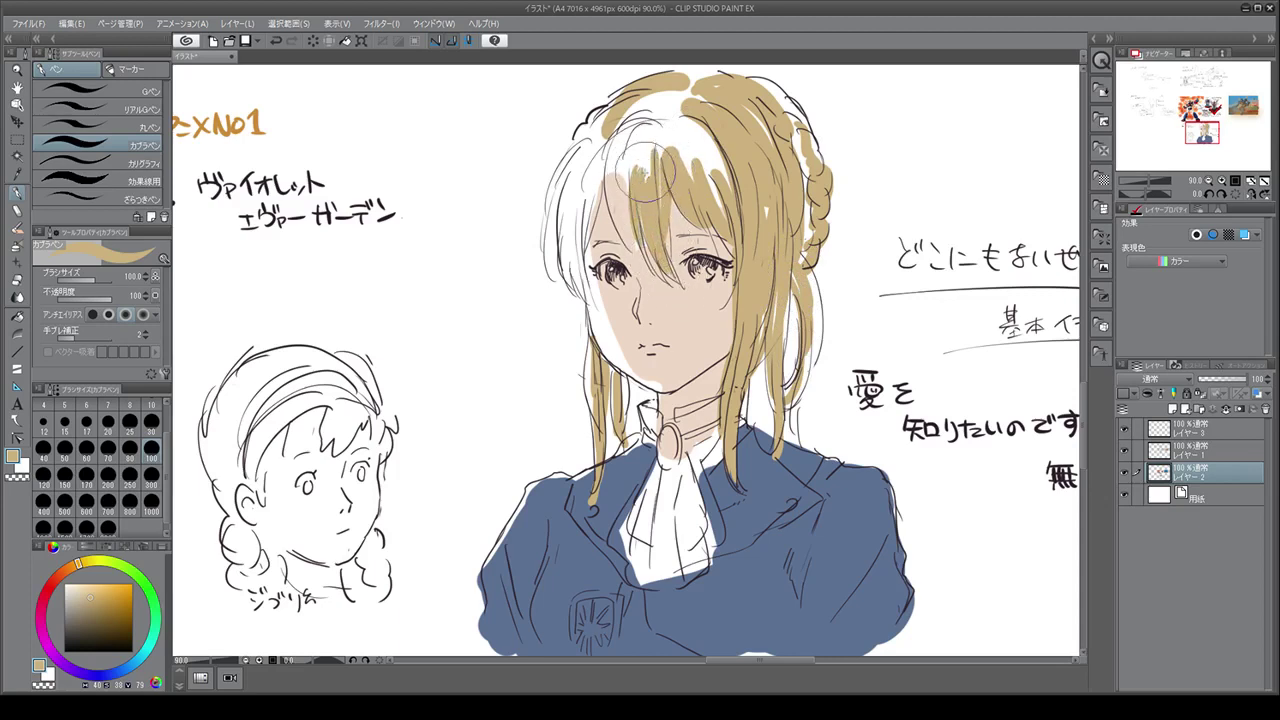
mouse_move(651, 175)
left_mouse_down()
mouse_move(637, 140)
mouse_move(660, 242)
mouse_move(643, 162)
mouse_move(568, 196)
mouse_move(605, 165)
mouse_move(565, 250)
mouse_move(589, 158)
mouse_move(565, 280)
mouse_move(583, 175)
mouse_move(570, 290)
mouse_move(615, 195)
mouse_move(606, 313)
mouse_move(595, 312)
mouse_move(590, 185)
mouse_move(565, 210)
mouse_move(668, 93)
mouse_move(656, 97)
mouse_move(637, 175)
mouse_move(645, 118)
mouse_move(645, 175)
mouse_move(670, 105)
mouse_move(692, 88)
mouse_move(707, 100)
mouse_move(710, 145)
mouse_move(735, 145)
mouse_move(733, 165)
mouse_move(765, 170)
mouse_move(767, 212)
mouse_move(745, 125)
mouse_move(780, 200)
mouse_move(787, 135)
mouse_move(797, 200)
mouse_move(815, 222)
mouse_move(775, 310)
mouse_move(787, 285)
mouse_move(754, 325)
left_mouse_up()
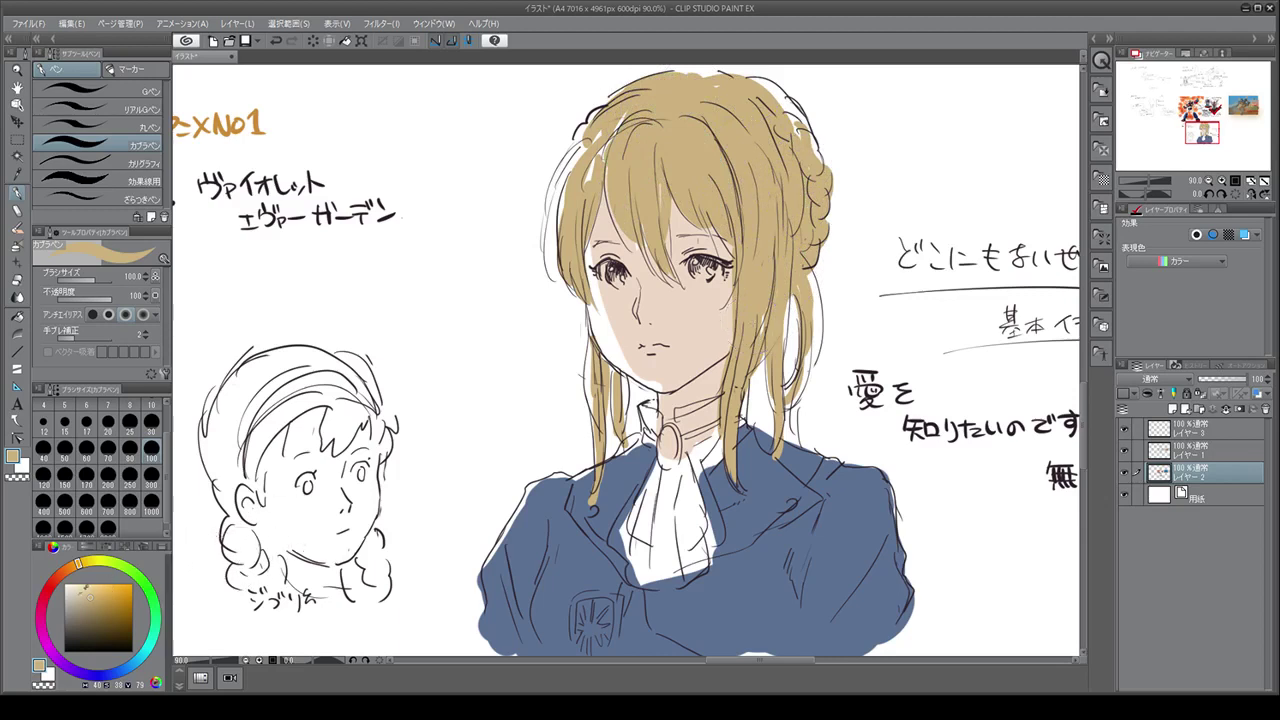
Step: Paint the collar, cravat and both lower sleeve edges of the large portrait in off-white
left_click(72, 589)
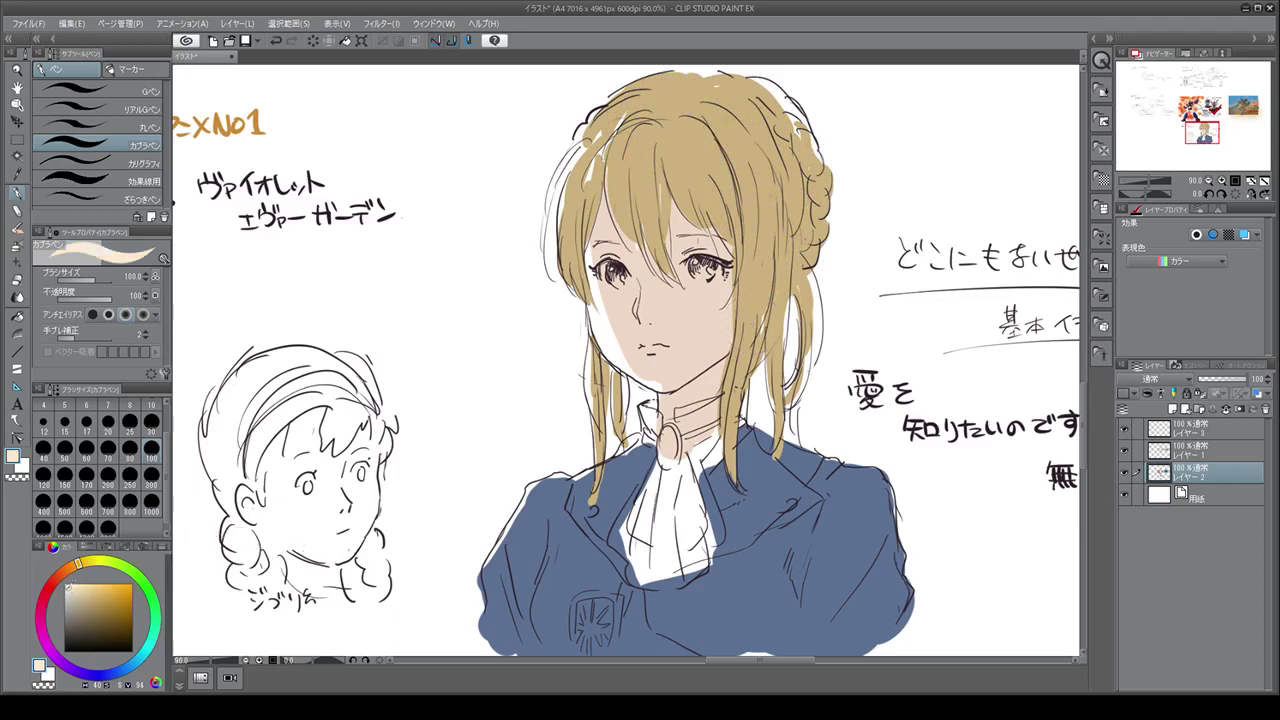
mouse_move(640, 400)
left_mouse_down()
mouse_move(665, 440)
mouse_move(650, 430)
left_mouse_up()
mouse_move(630, 445)
left_mouse_down()
mouse_move(710, 380)
mouse_move(682, 410)
mouse_move(686, 390)
mouse_move(761, 400)
mouse_move(754, 388)
mouse_move(751, 428)
mouse_move(707, 444)
mouse_move(706, 511)
mouse_move(696, 480)
mouse_move(711, 533)
mouse_move(701, 488)
mouse_move(663, 477)
mouse_move(656, 450)
mouse_move(608, 542)
mouse_move(636, 553)
mouse_move(634, 573)
mouse_move(684, 568)
mouse_move(666, 461)
mouse_move(656, 536)
mouse_move(661, 560)
mouse_move(684, 504)
mouse_move(668, 410)
mouse_move(663, 438)
mouse_move(706, 563)
mouse_move(675, 568)
left_mouse_up()
mouse_move(905, 608)
left_mouse_down()
mouse_move(875, 606)
mouse_move(880, 630)
mouse_move(906, 634)
mouse_move(880, 636)
left_mouse_up()
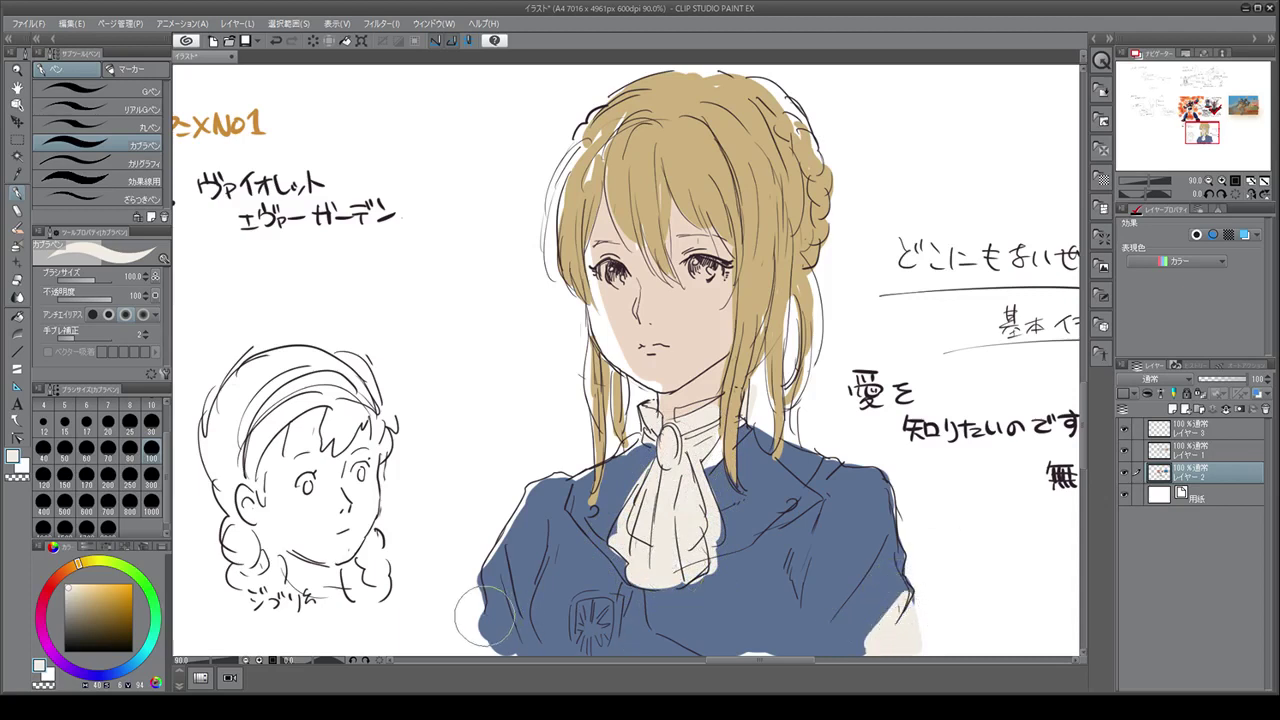
mouse_move(487, 612)
left_mouse_down()
mouse_move(506, 647)
mouse_move(486, 617)
mouse_move(479, 640)
mouse_move(510, 636)
left_mouse_up()
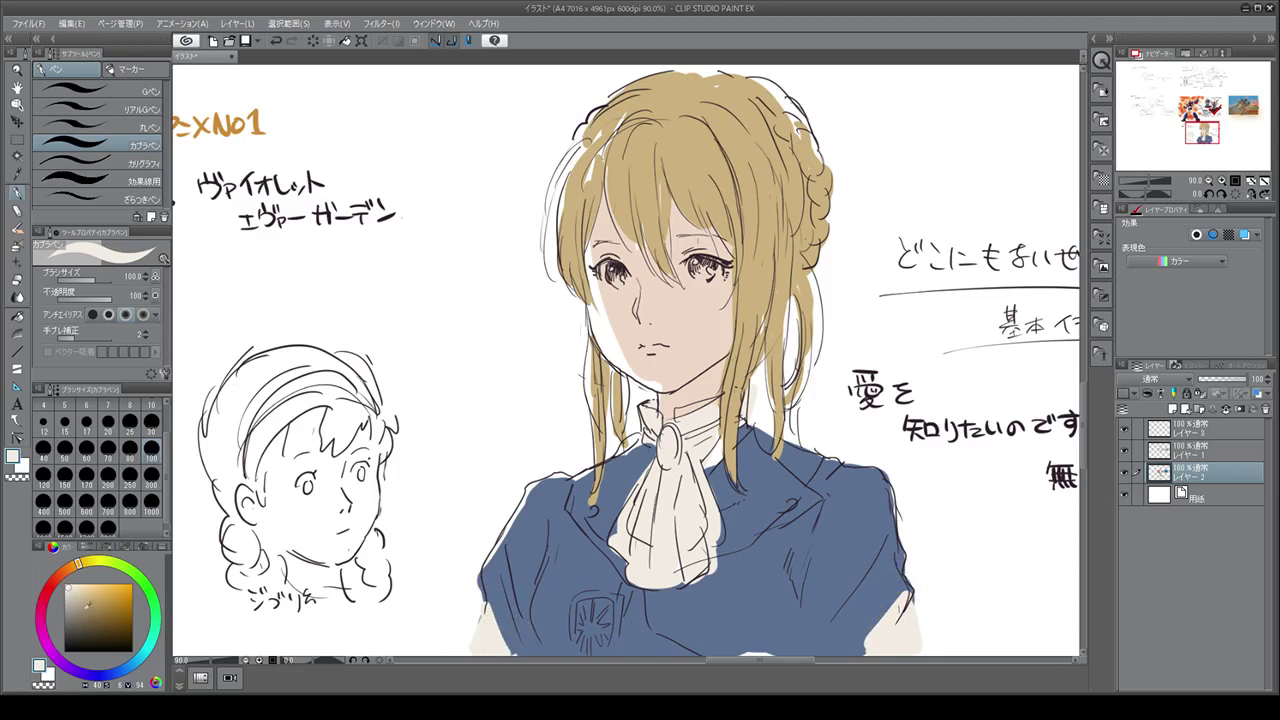
Step: Shade the skin beneath the fringe and under the chin in brown with brush size 70
left_click(70, 576)
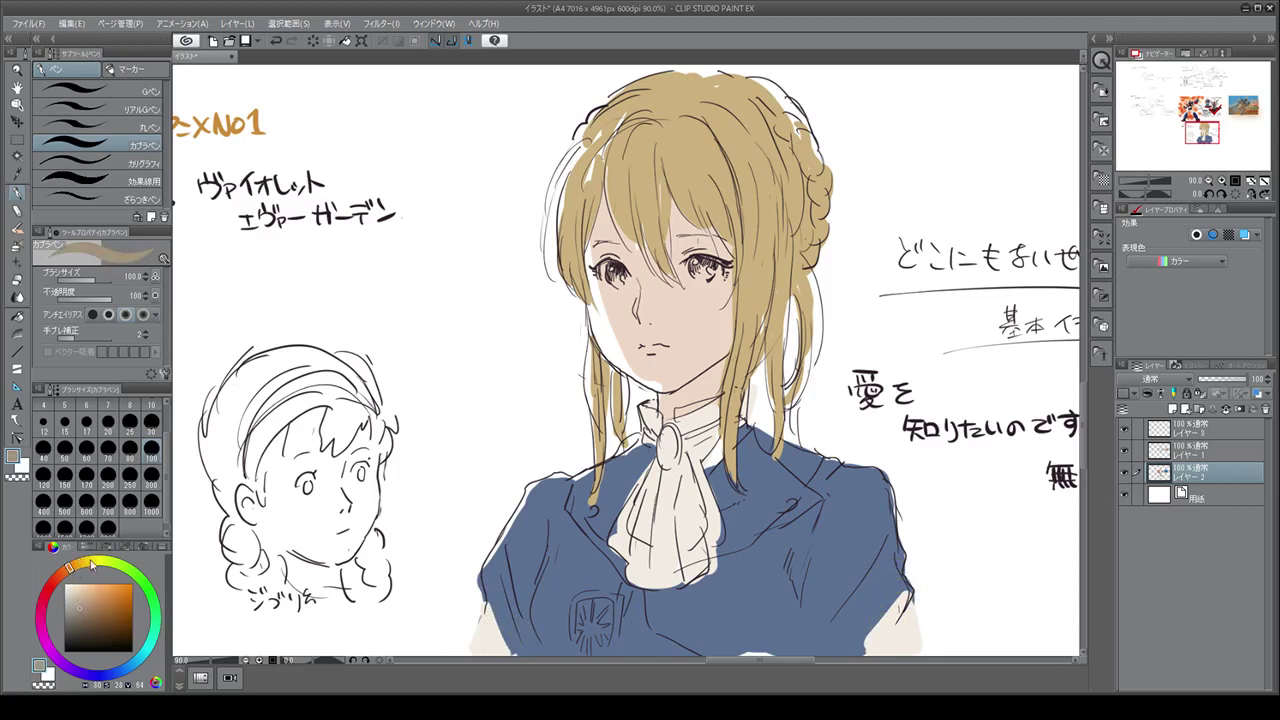
left_click_drag(70, 568, 84, 620)
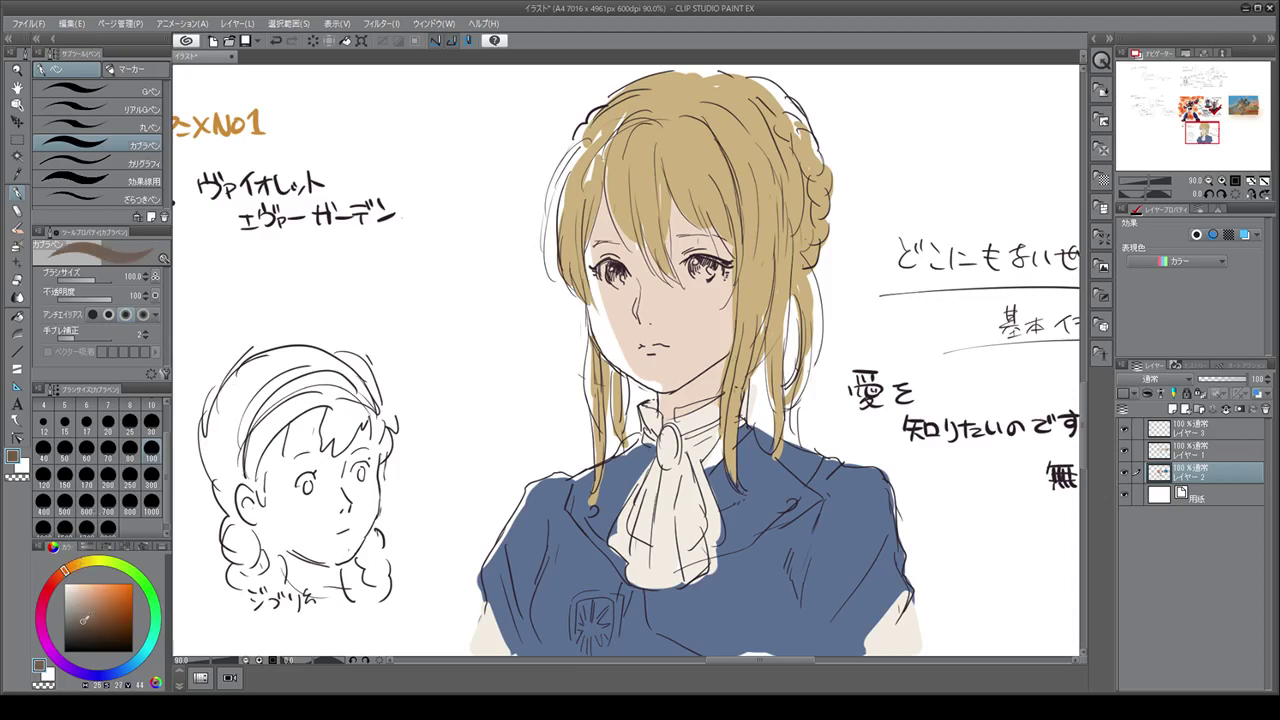
left_click(131, 457)
left_click(109, 453)
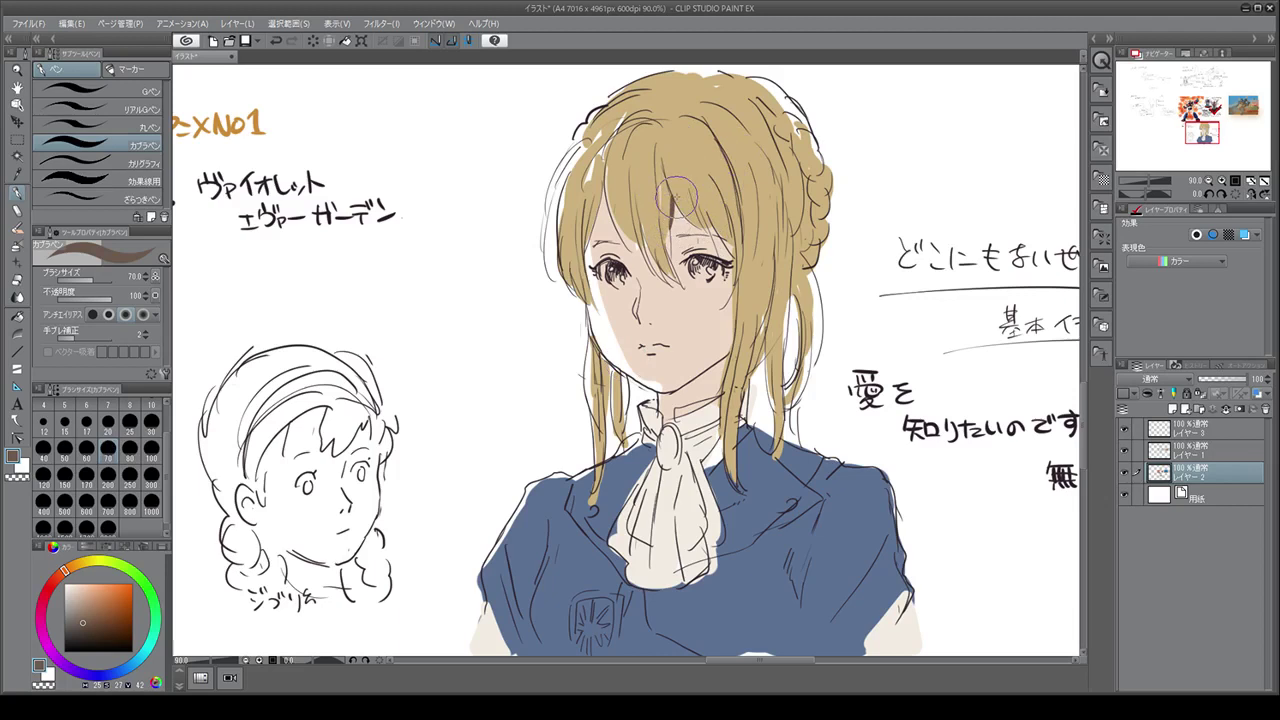
left_click(87, 606)
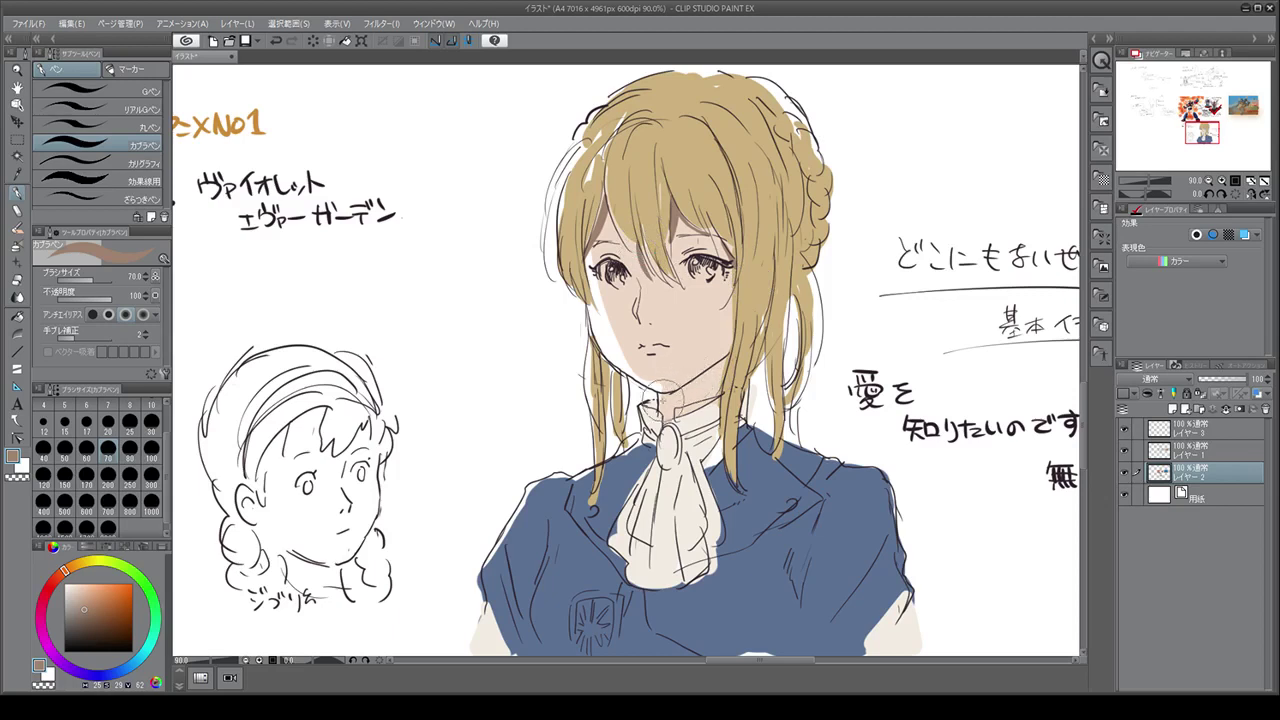
mouse_move(670, 388)
left_mouse_down()
mouse_move(660, 405)
mouse_move(702, 370)
mouse_move(686, 402)
mouse_move(674, 380)
left_mouse_up()
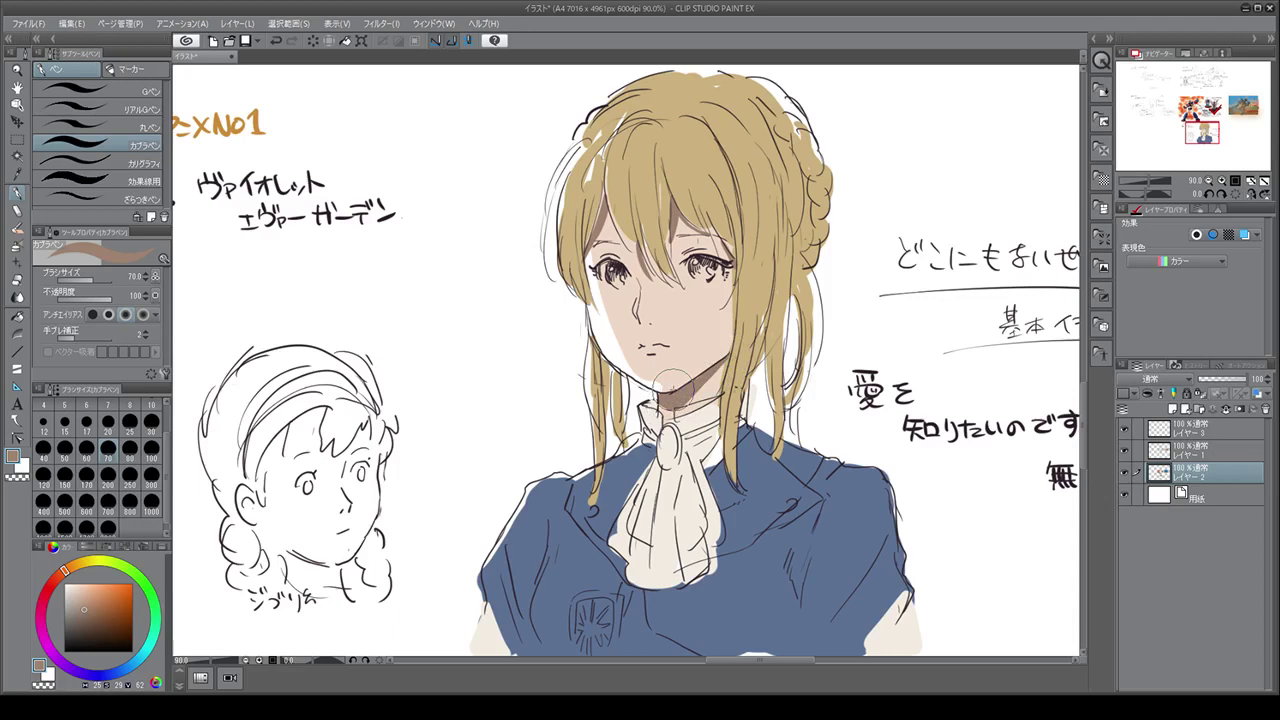
Step: Add grey-brown shadows to the collar, the cravat's folds and its ruffled lower edge
left_click(77, 620)
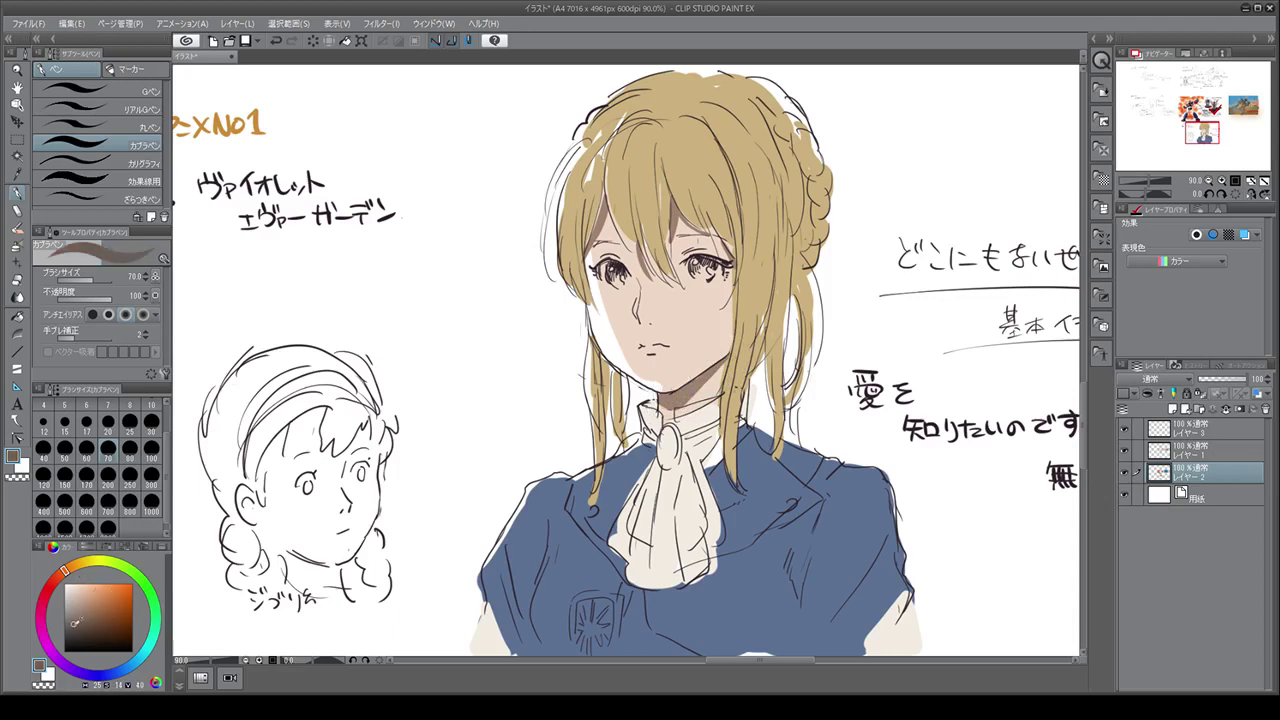
mouse_move(696, 449)
left_mouse_down()
mouse_move(674, 422)
mouse_move(707, 425)
mouse_move(644, 422)
mouse_move(684, 507)
mouse_move(661, 455)
mouse_move(652, 507)
mouse_move(667, 485)
mouse_move(669, 519)
mouse_move(618, 491)
left_mouse_up()
left_click(84, 601)
mouse_move(691, 449)
left_mouse_down()
mouse_move(675, 516)
mouse_move(664, 495)
mouse_move(662, 530)
mouse_move(672, 490)
mouse_move(650, 540)
mouse_move(636, 506)
mouse_move(615, 530)
mouse_move(620, 545)
mouse_move(658, 570)
mouse_move(703, 543)
mouse_move(705, 565)
mouse_move(725, 500)
left_mouse_up()
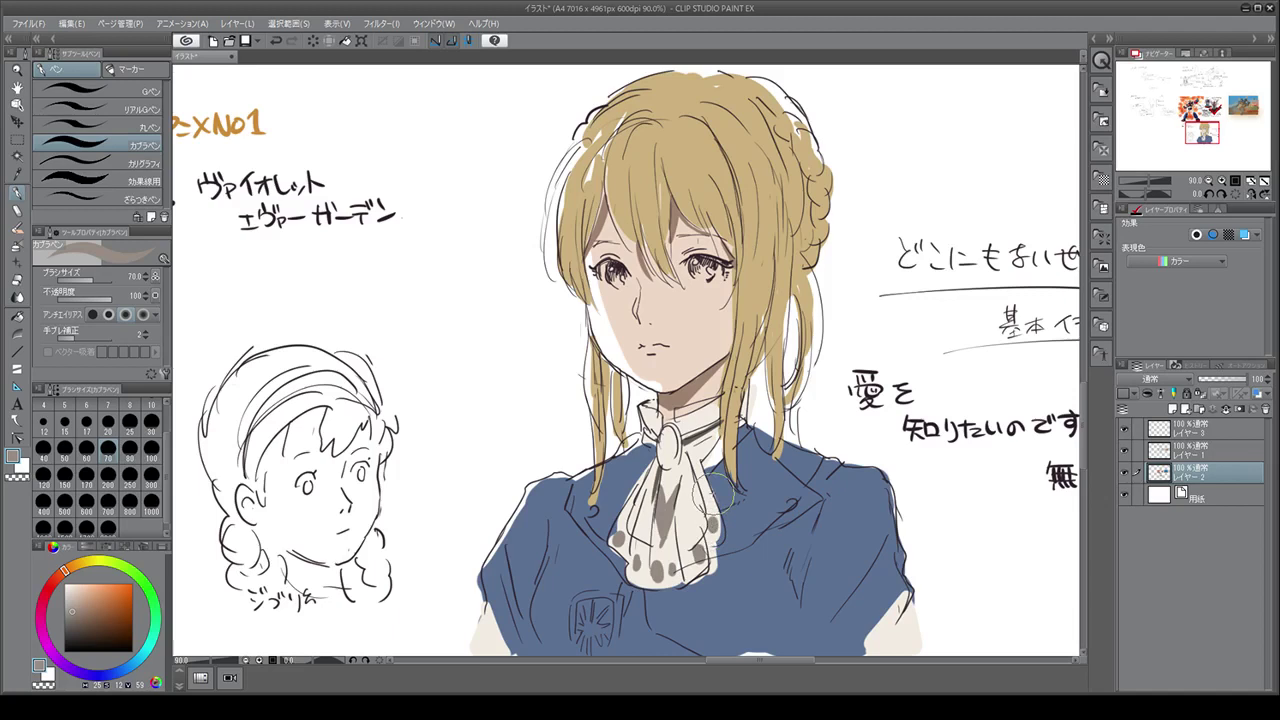
Step: Paint dark navy shadows on the jacket's lapels, folds and lower edge, and darken the left-hand sleeve
left_click(118, 672)
left_click_drag(100, 620, 87, 627)
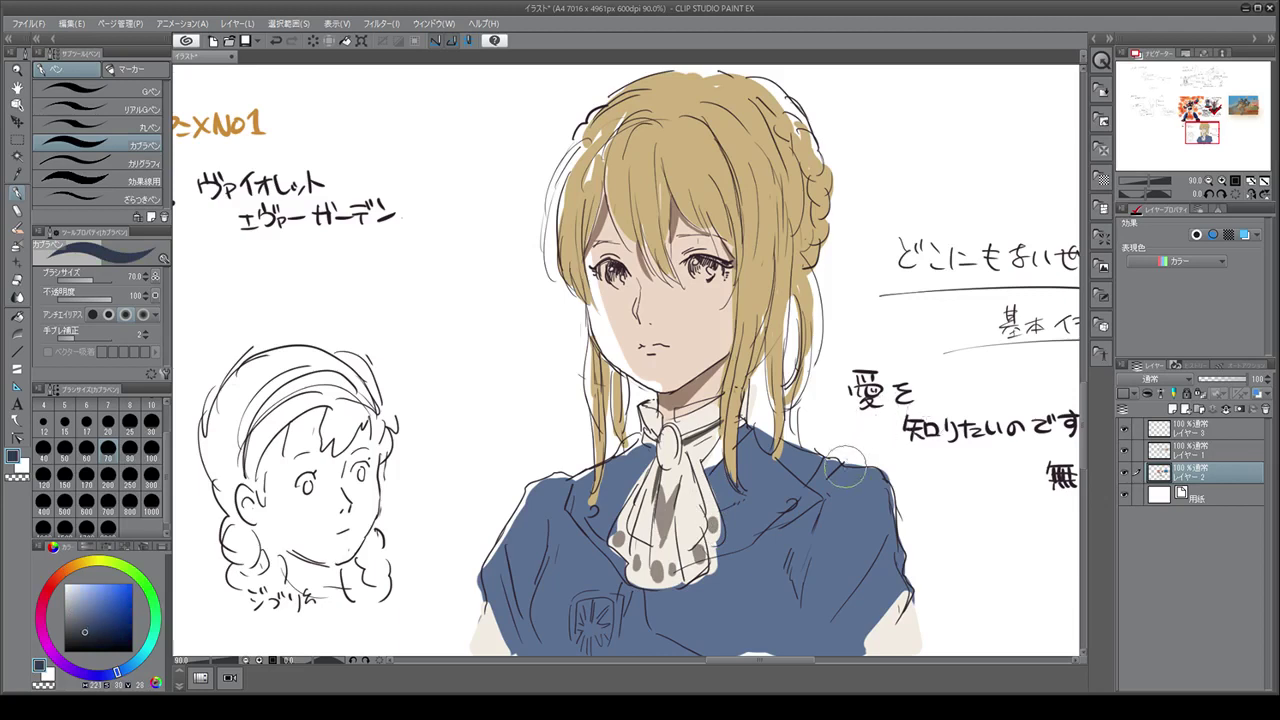
mouse_move(717, 515)
left_mouse_down()
mouse_move(752, 492)
mouse_move(712, 514)
left_mouse_up()
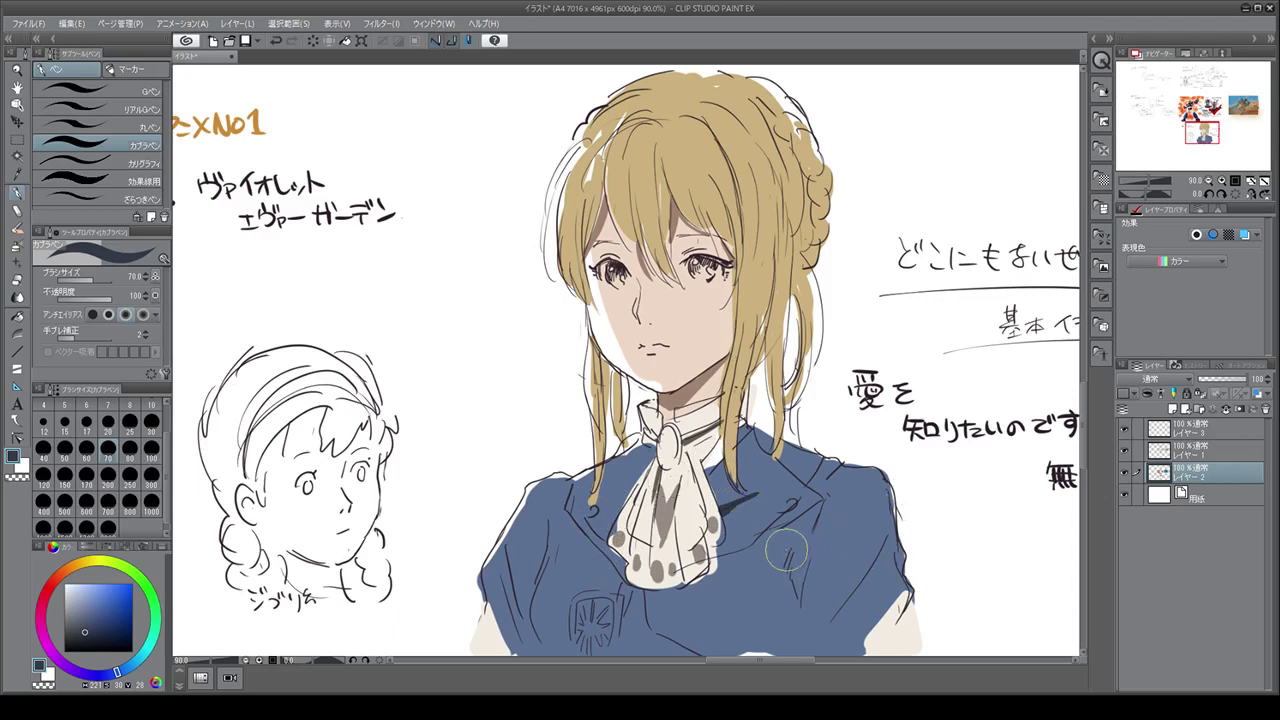
left_click_drag(787, 550, 795, 593)
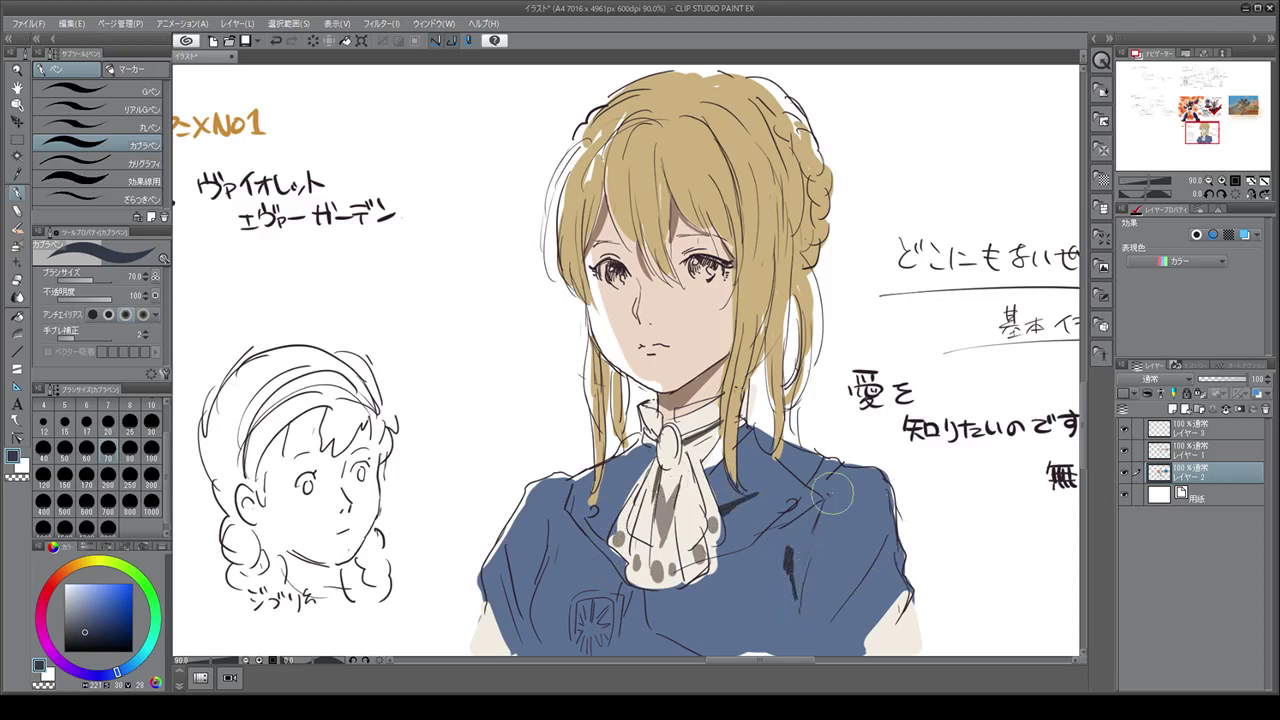
left_click_drag(828, 497, 819, 530)
mouse_move(842, 574)
left_mouse_down()
mouse_move(821, 621)
mouse_move(829, 594)
mouse_move(809, 624)
mouse_move(797, 607)
mouse_move(797, 624)
mouse_move(797, 602)
mouse_move(794, 631)
mouse_move(741, 646)
mouse_move(789, 645)
left_mouse_up()
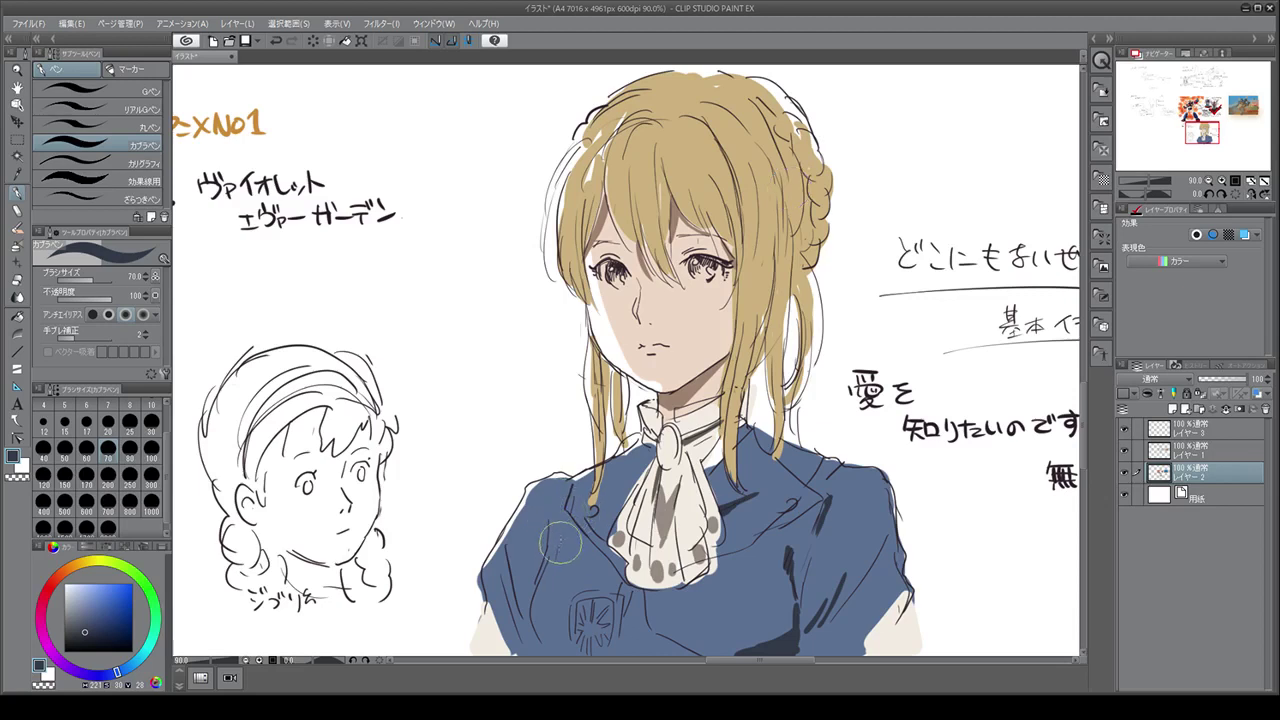
mouse_move(565, 530)
left_mouse_down()
mouse_move(565, 573)
mouse_move(539, 618)
mouse_move(557, 541)
mouse_move(531, 628)
mouse_move(543, 646)
mouse_move(536, 541)
mouse_move(514, 558)
mouse_move(529, 566)
mouse_move(501, 618)
mouse_move(541, 536)
mouse_move(526, 601)
mouse_move(528, 508)
mouse_move(513, 529)
mouse_move(593, 473)
mouse_move(571, 483)
mouse_move(576, 473)
mouse_move(593, 473)
mouse_move(571, 486)
mouse_move(559, 523)
mouse_move(569, 483)
mouse_move(537, 593)
mouse_move(544, 536)
mouse_move(488, 571)
mouse_move(499, 618)
mouse_move(501, 563)
mouse_move(488, 590)
mouse_move(546, 480)
mouse_move(563, 480)
mouse_move(497, 590)
left_mouse_up()
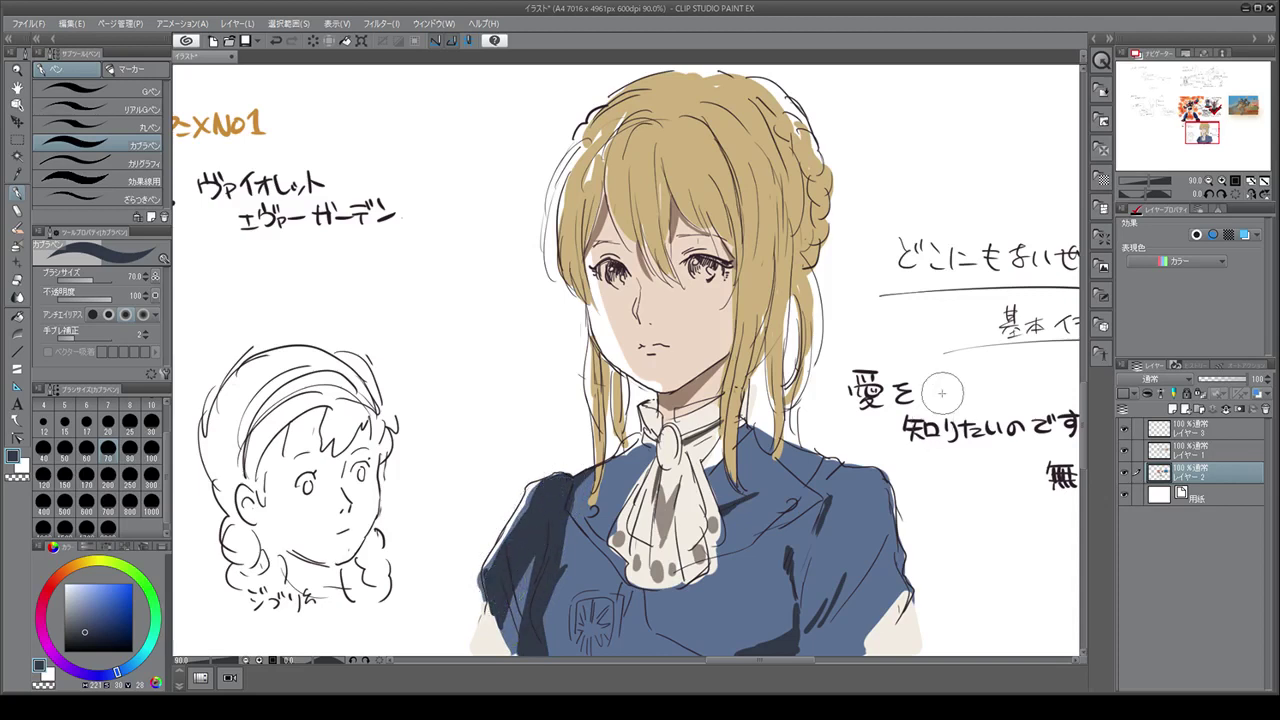
mouse_move(806, 462)
left_mouse_down()
mouse_move(801, 482)
mouse_move(827, 497)
left_mouse_up()
Step: Paint pale yellow highlight strands down the centre and left side of the large portrait's fringe
left_click_drag(73, 578, 85, 562)
left_click(98, 586)
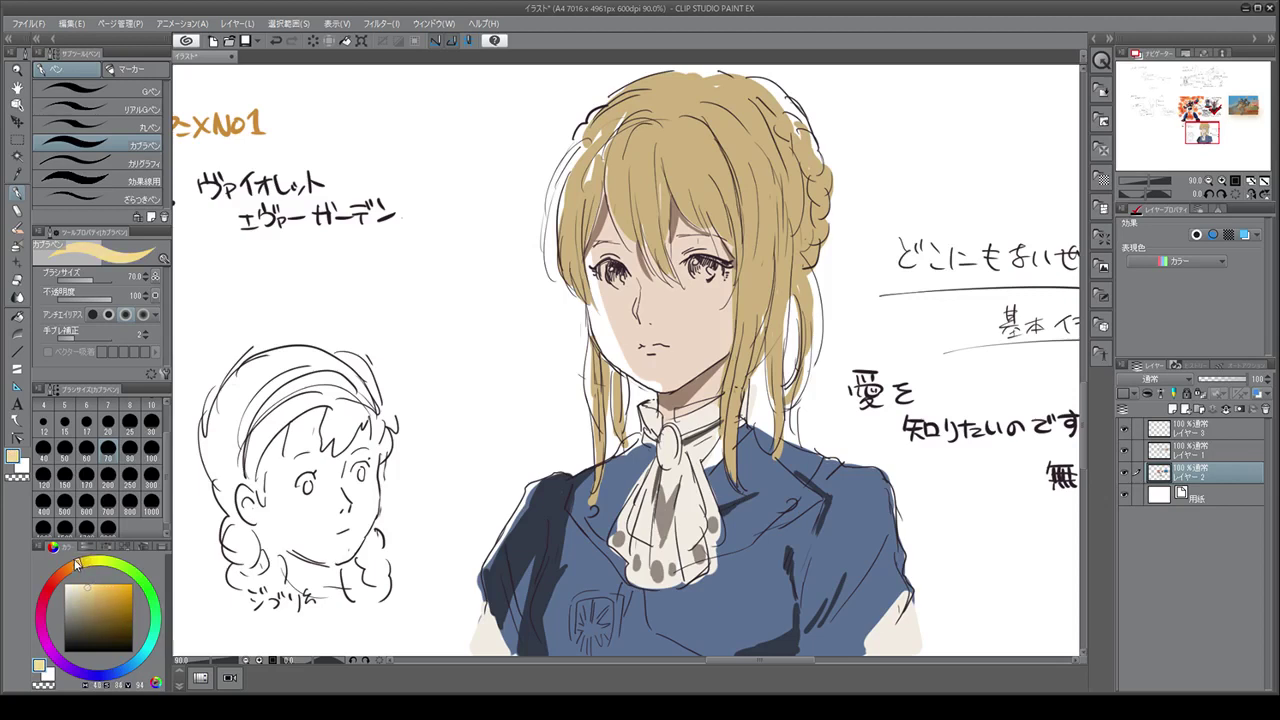
left_click_drag(708, 122, 700, 168)
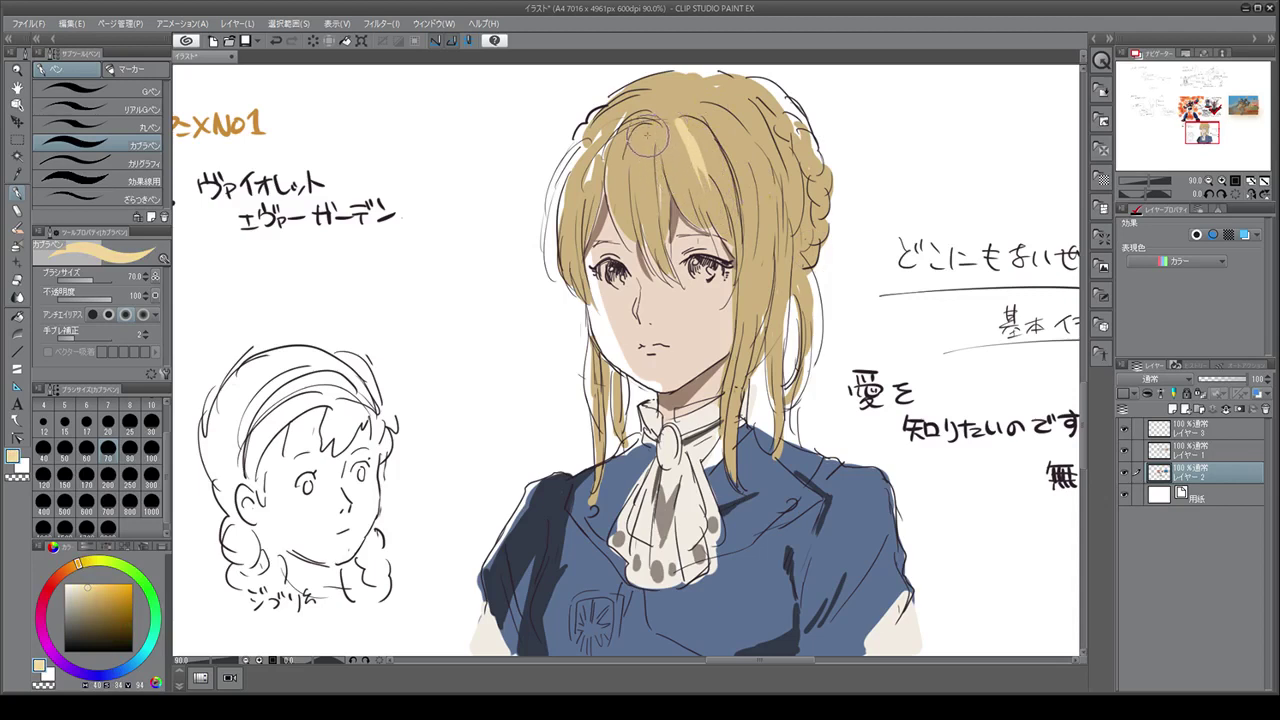
left_click_drag(648, 118, 650, 195)
left_click_drag(652, 142, 651, 256)
mouse_move(630, 140)
left_mouse_down()
mouse_move(612, 215)
mouse_move(642, 250)
mouse_move(640, 214)
left_mouse_up()
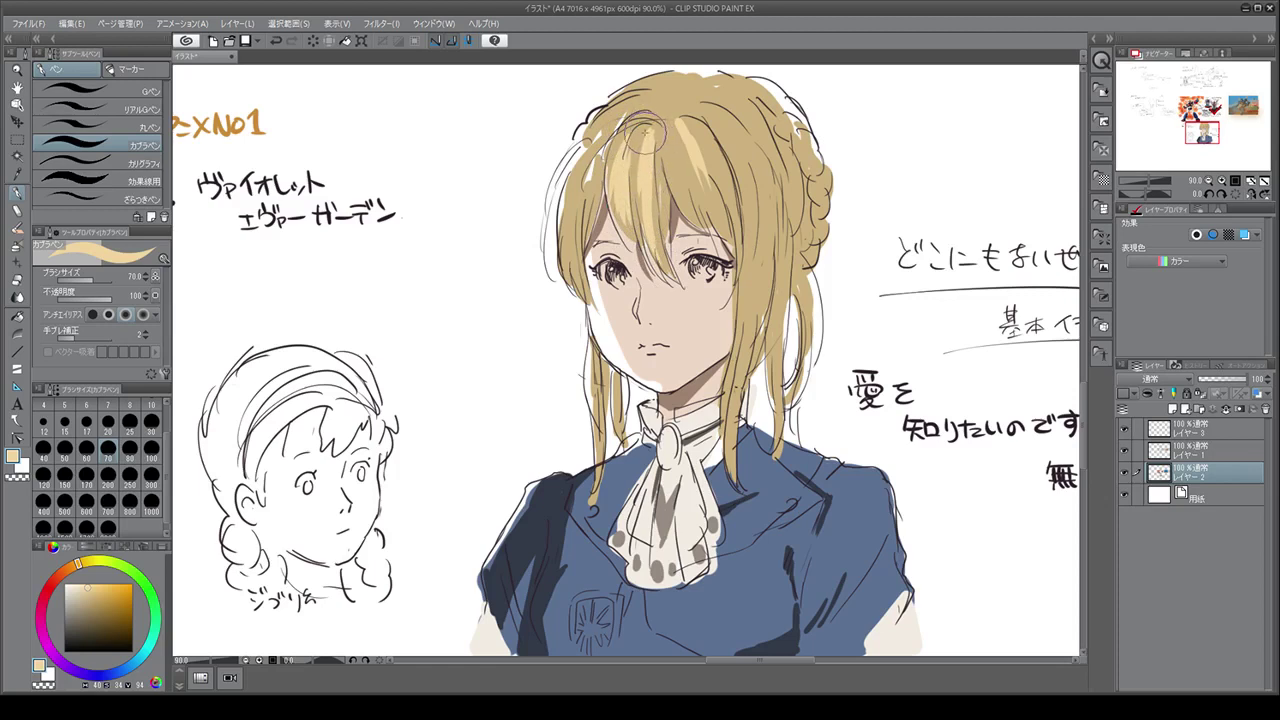
left_click_drag(645, 127, 643, 177)
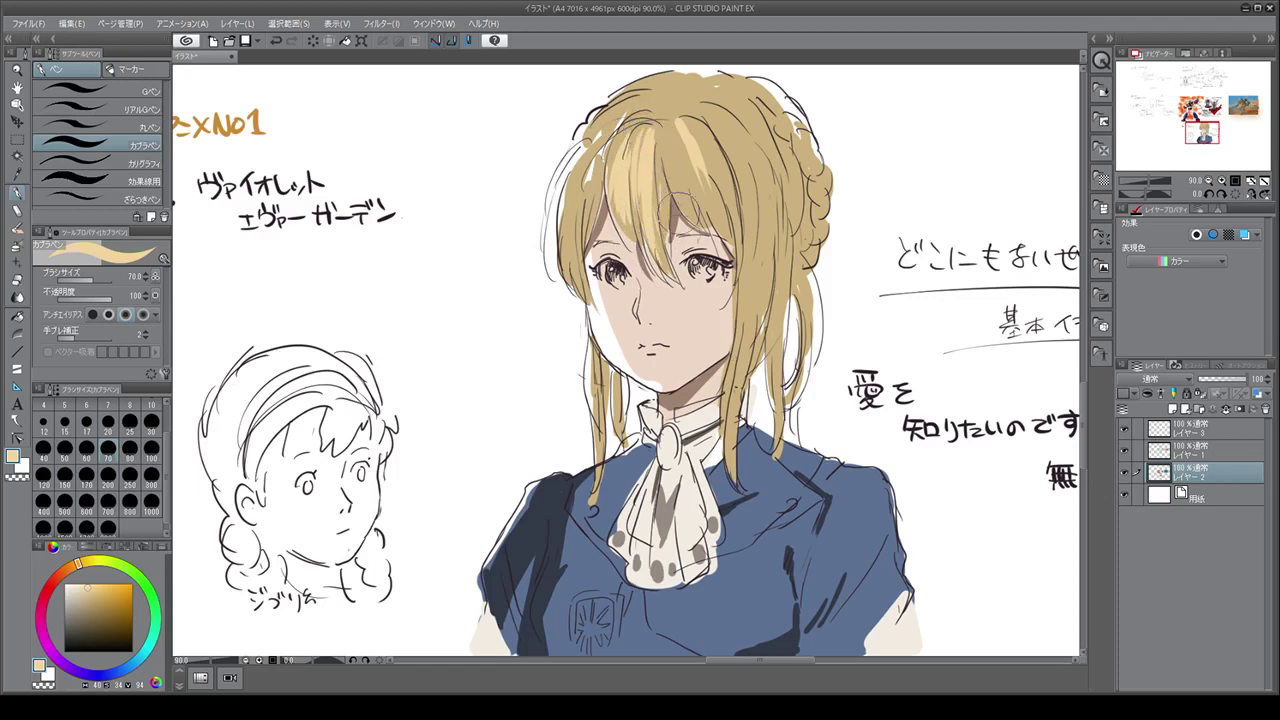
mouse_move(633, 120)
left_mouse_down()
mouse_move(580, 175)
mouse_move(572, 265)
left_mouse_up()
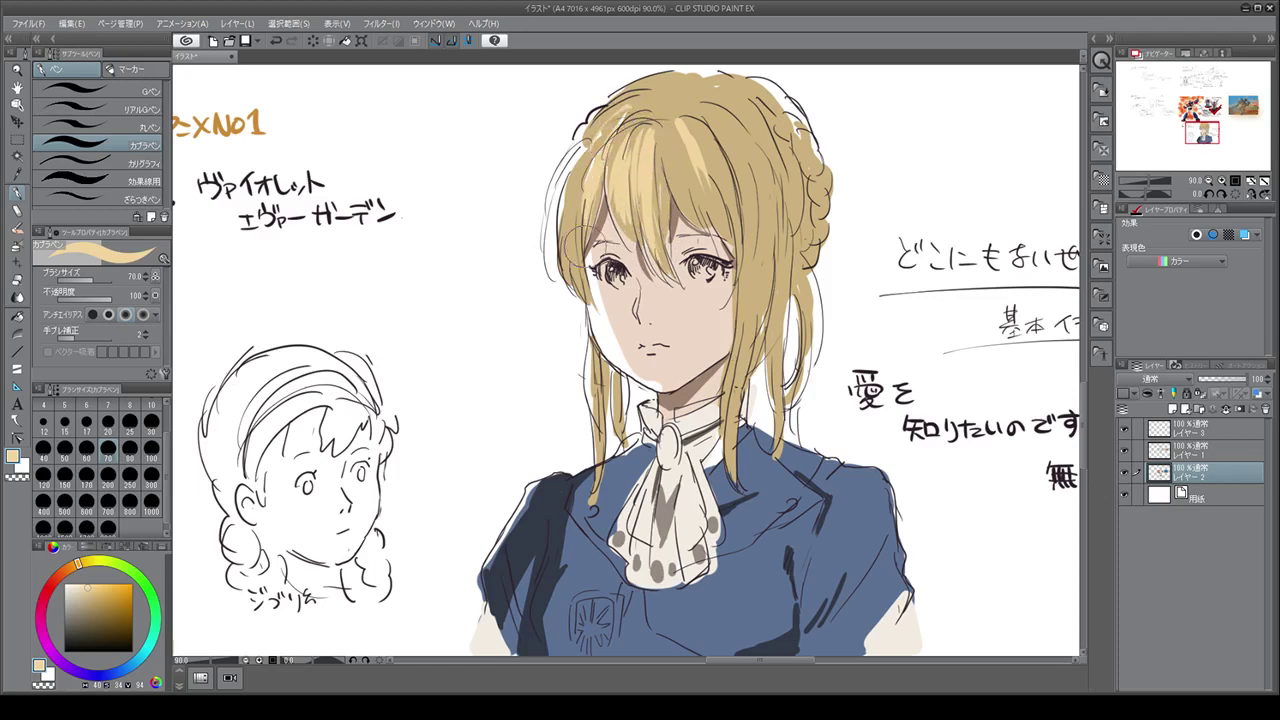
left_click_drag(600, 145, 575, 215)
Step: Extend the pale yellow highlight strands across the right half of the fringe and the adjoining side hair
mouse_move(674, 143)
left_mouse_down()
mouse_move(690, 200)
mouse_move(720, 210)
left_mouse_up()
mouse_move(735, 140)
left_mouse_down()
mouse_move(751, 155)
mouse_move(735, 220)
left_mouse_up()
left_click_drag(712, 120, 745, 190)
left_click_drag(735, 140, 758, 222)
left_click_drag(755, 125, 765, 215)
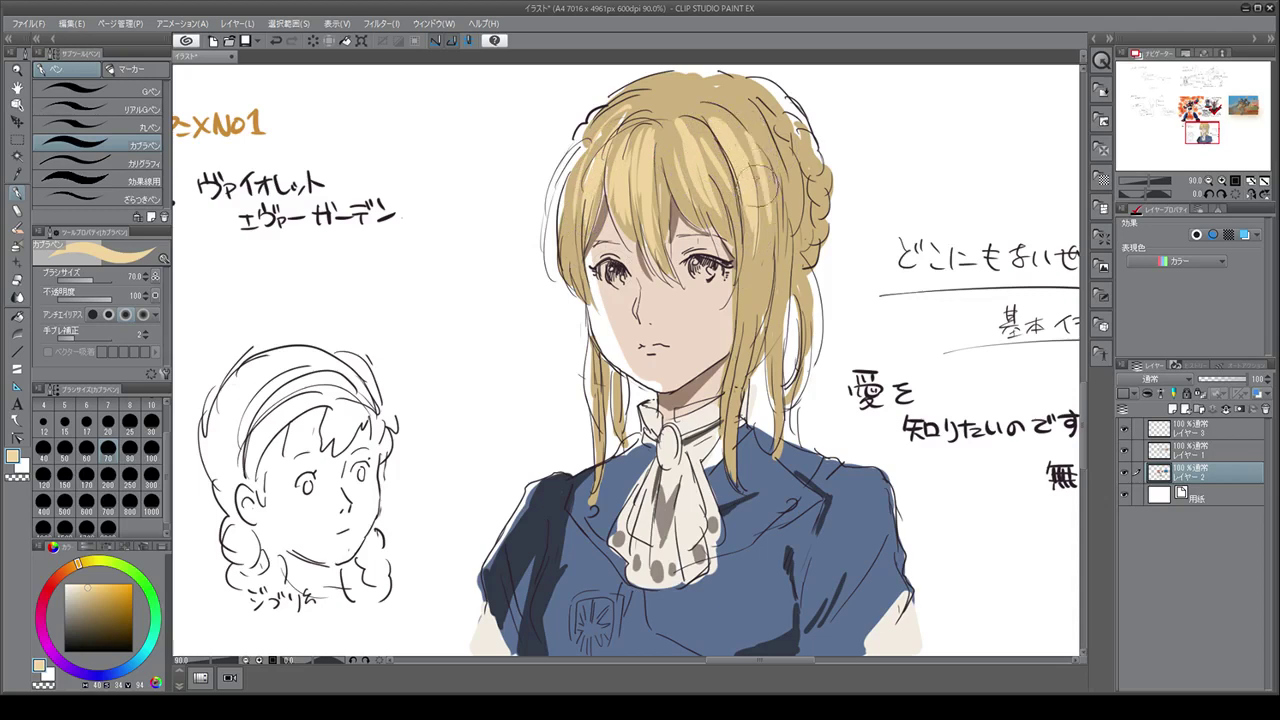
left_click_drag(752, 150, 760, 245)
left_click_drag(742, 138, 755, 300)
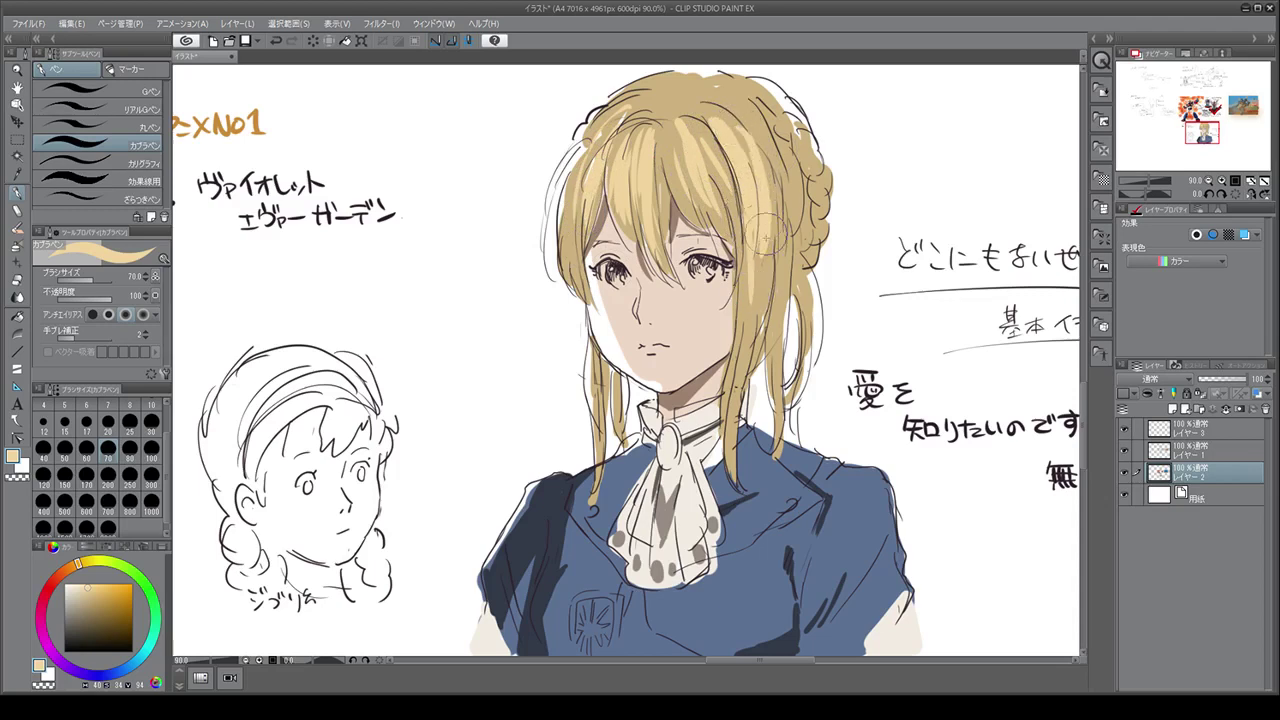
Step: Paint pale yellow highlight strands down the long side locks framing both sides of the face
left_click_drag(750, 225, 752, 340)
mouse_move(752, 258)
left_mouse_down()
mouse_move(755, 372)
mouse_move(730, 470)
left_mouse_up()
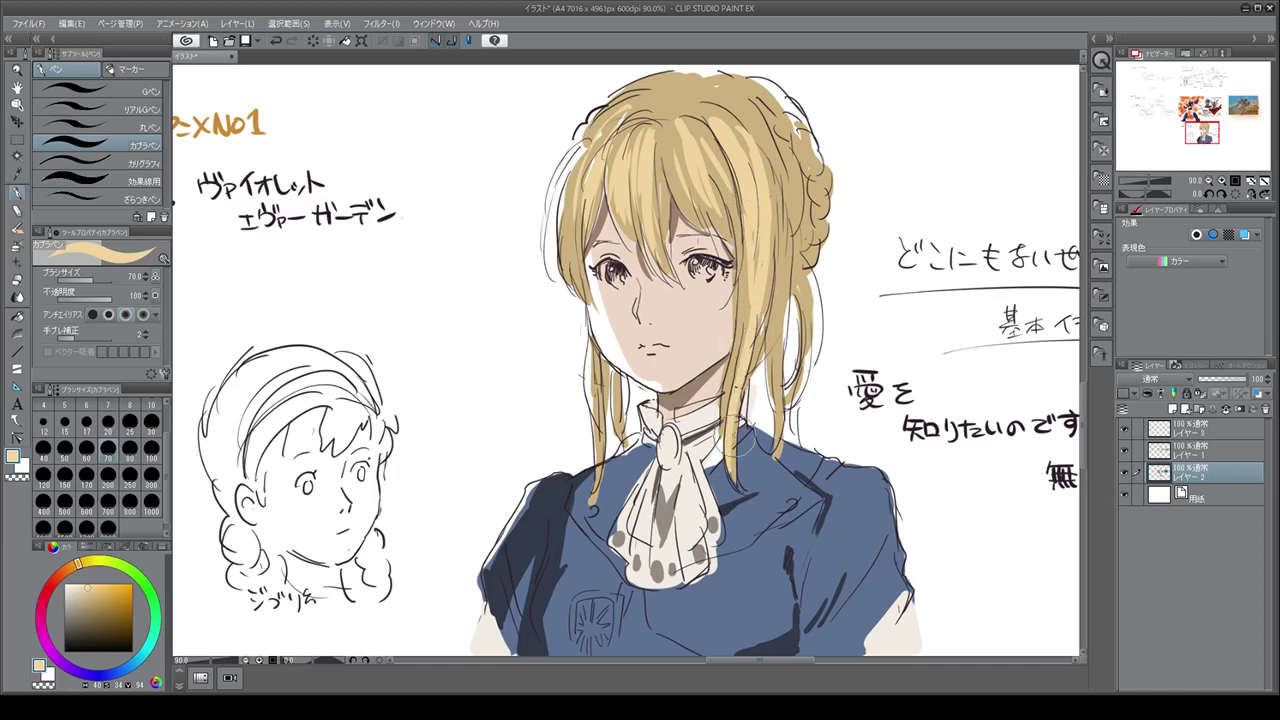
left_click_drag(738, 415, 737, 500)
left_click_drag(593, 345, 597, 442)
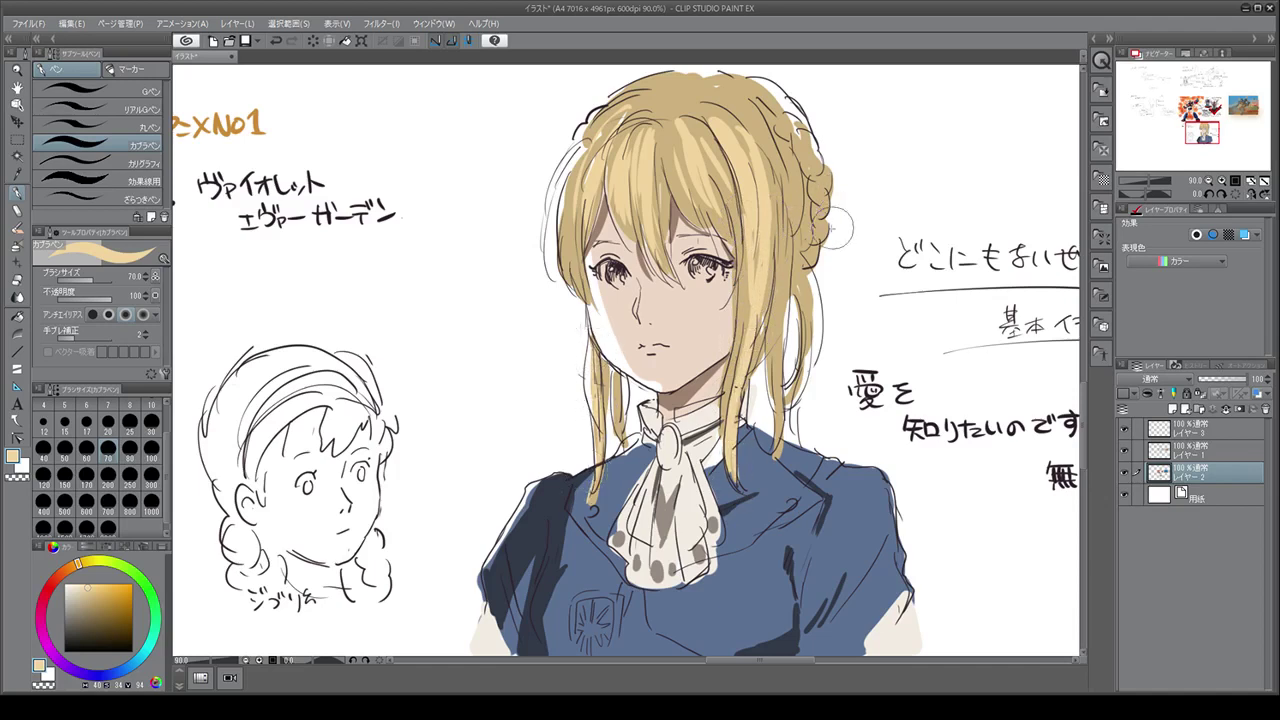
Step: Add pale yellow highlights to the braid, the loose locks behind it, the crown and the outer edge of the side hair
mouse_move(806, 116)
left_mouse_down()
mouse_move(782, 110)
mouse_move(821, 200)
mouse_move(822, 220)
mouse_move(799, 190)
mouse_move(815, 305)
mouse_move(800, 275)
mouse_move(786, 365)
mouse_move(779, 347)
left_mouse_up()
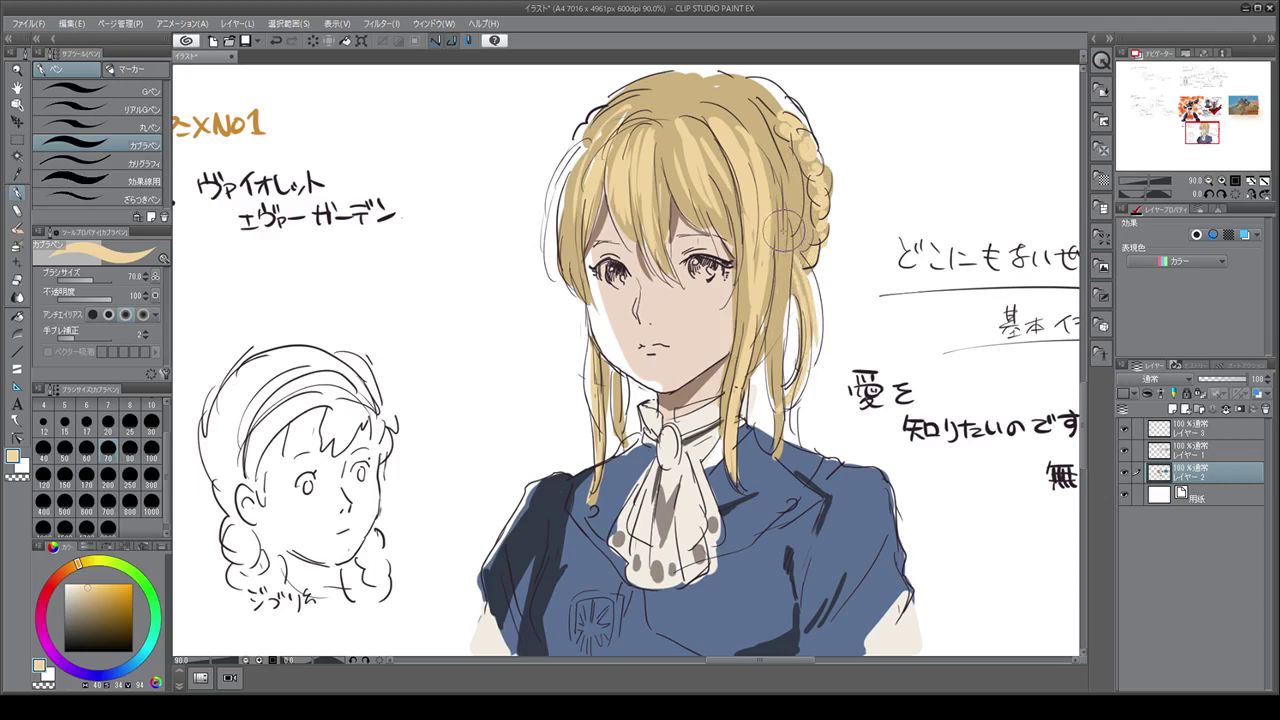
left_click_drag(785, 230, 767, 417)
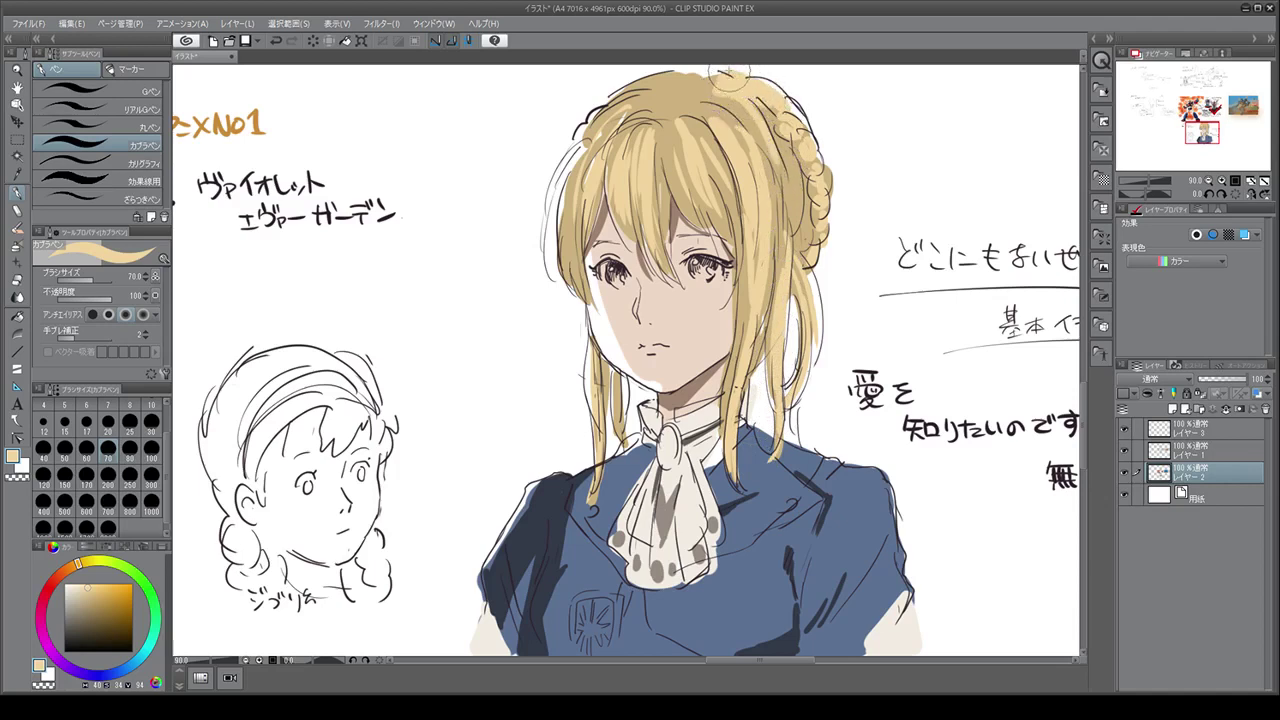
left_click_drag(654, 85, 664, 74)
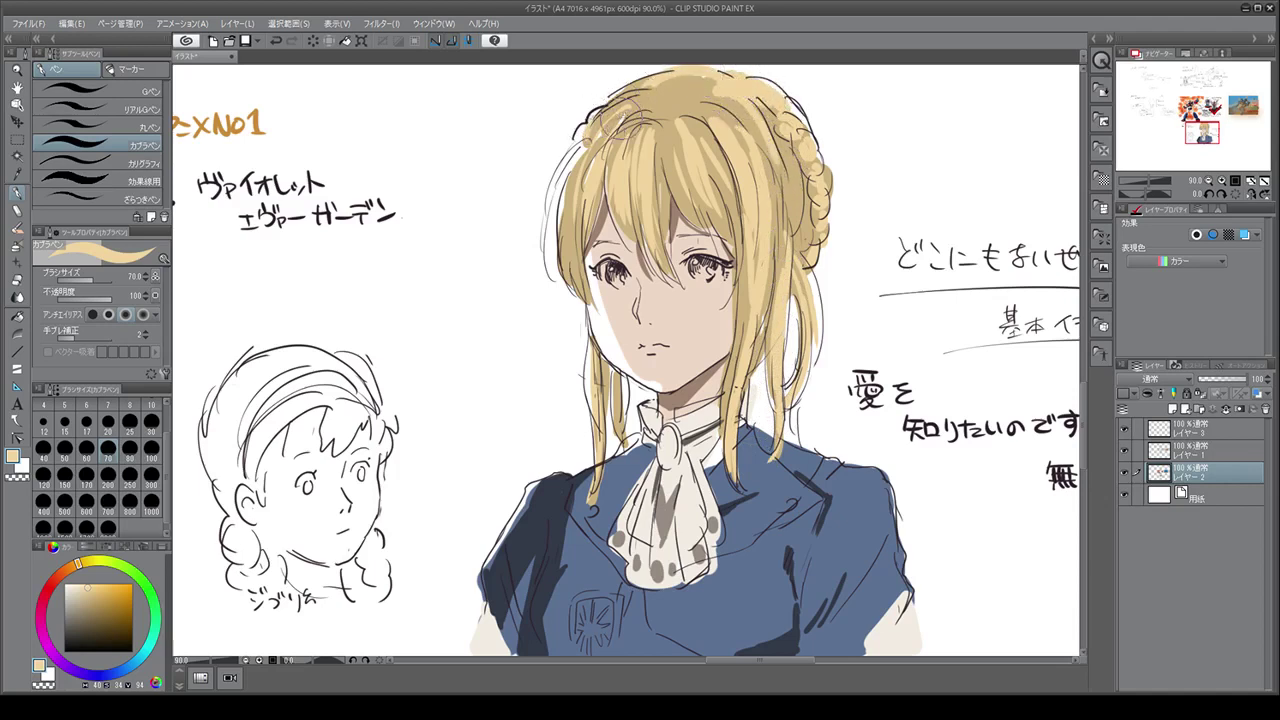
mouse_move(555, 185)
left_mouse_down()
mouse_move(529, 251)
mouse_move(584, 166)
mouse_move(587, 225)
mouse_move(582, 178)
left_mouse_up()
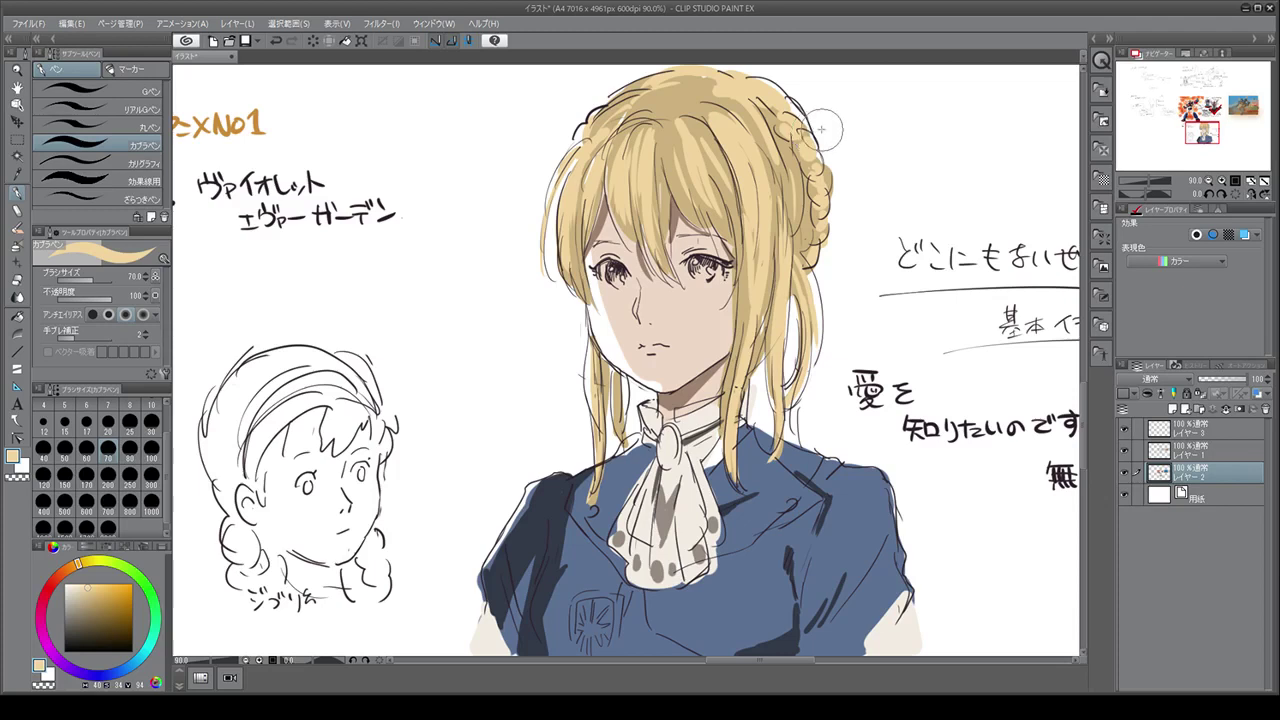
Step: Paint the whites of the large portrait's eyes in off-white with brush size 30
left_click(68, 584)
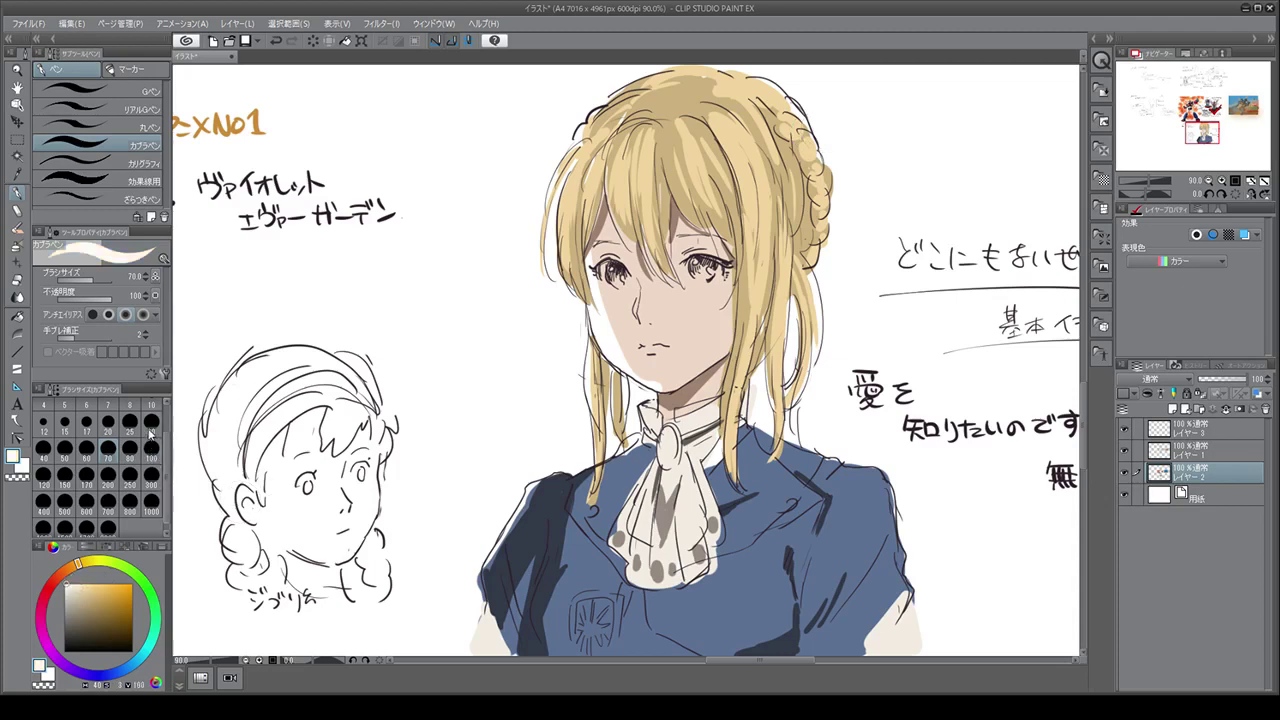
left_click(108, 424)
left_click_drag(712, 266, 718, 270)
left_click_drag(684, 278, 706, 276)
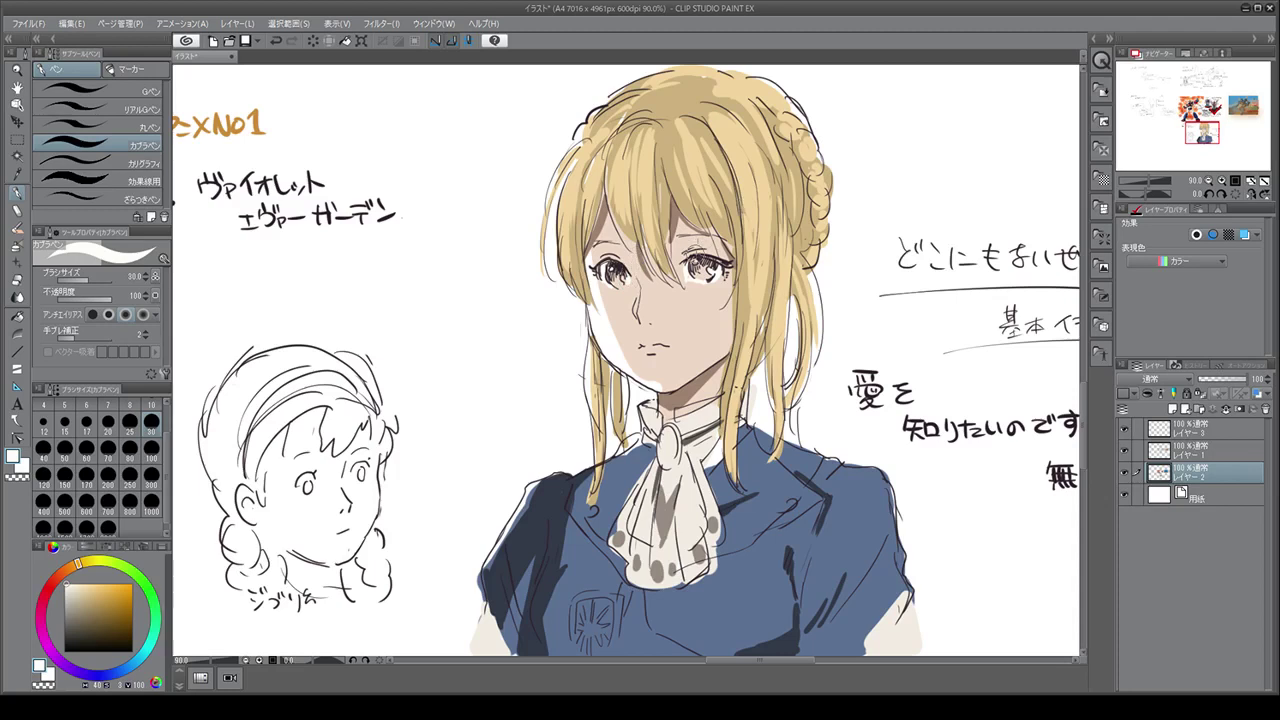
Step: Colour both irises of the large portrait light turquoise and shade them with a darker teal
left_click(150, 646)
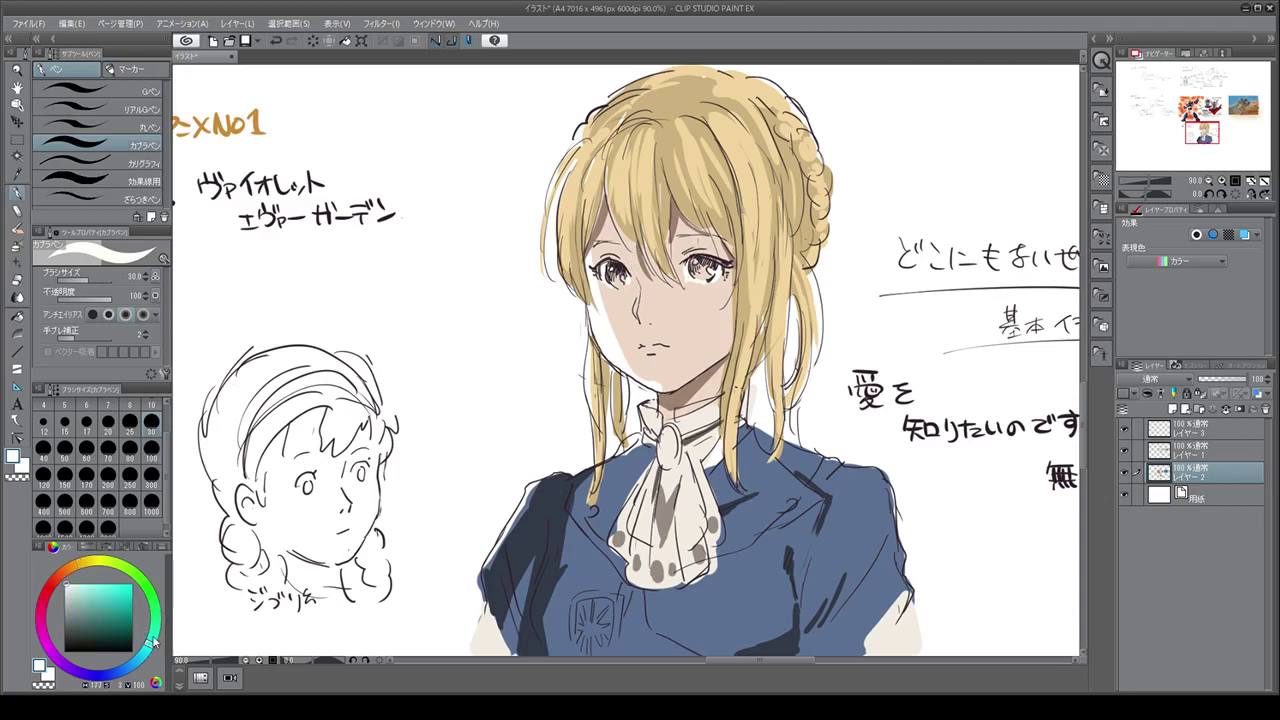
left_click(108, 590)
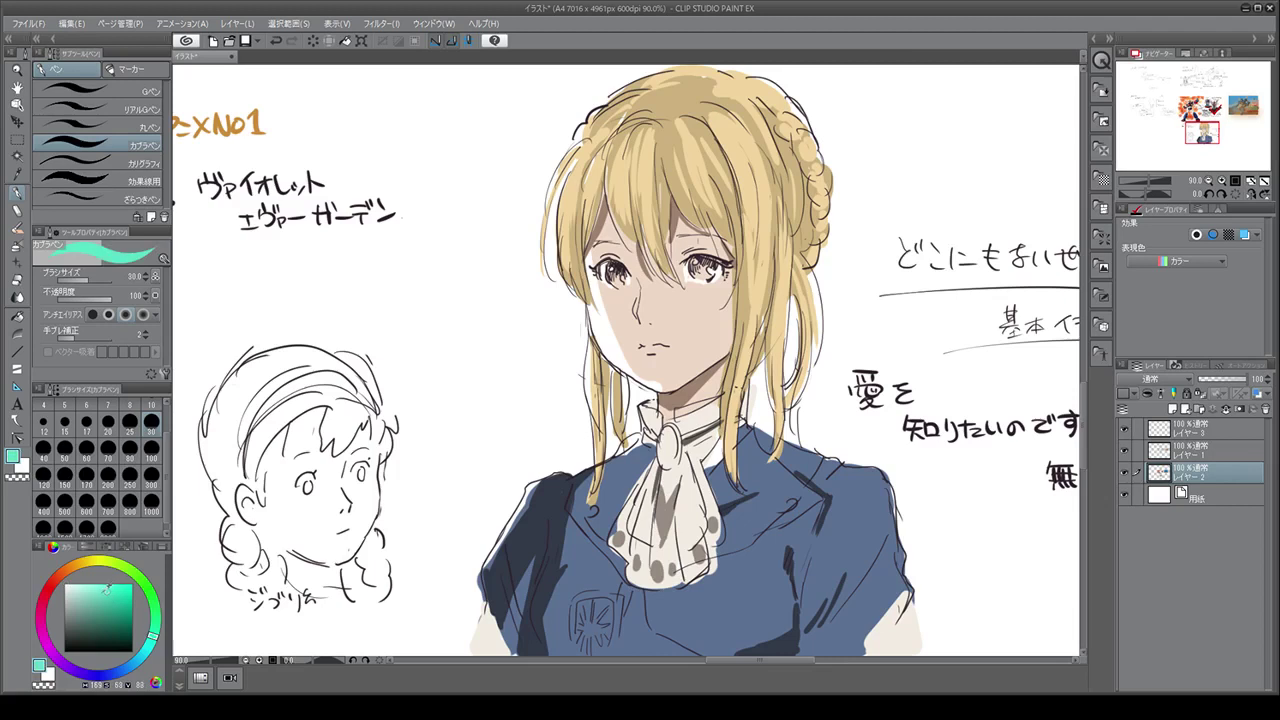
left_click_drag(724, 256, 696, 272)
left_click_drag(606, 266, 620, 280)
left_click(143, 660)
left_click(116, 598)
left_click_drag(700, 266, 716, 260)
left_click_drag(612, 272, 614, 270)
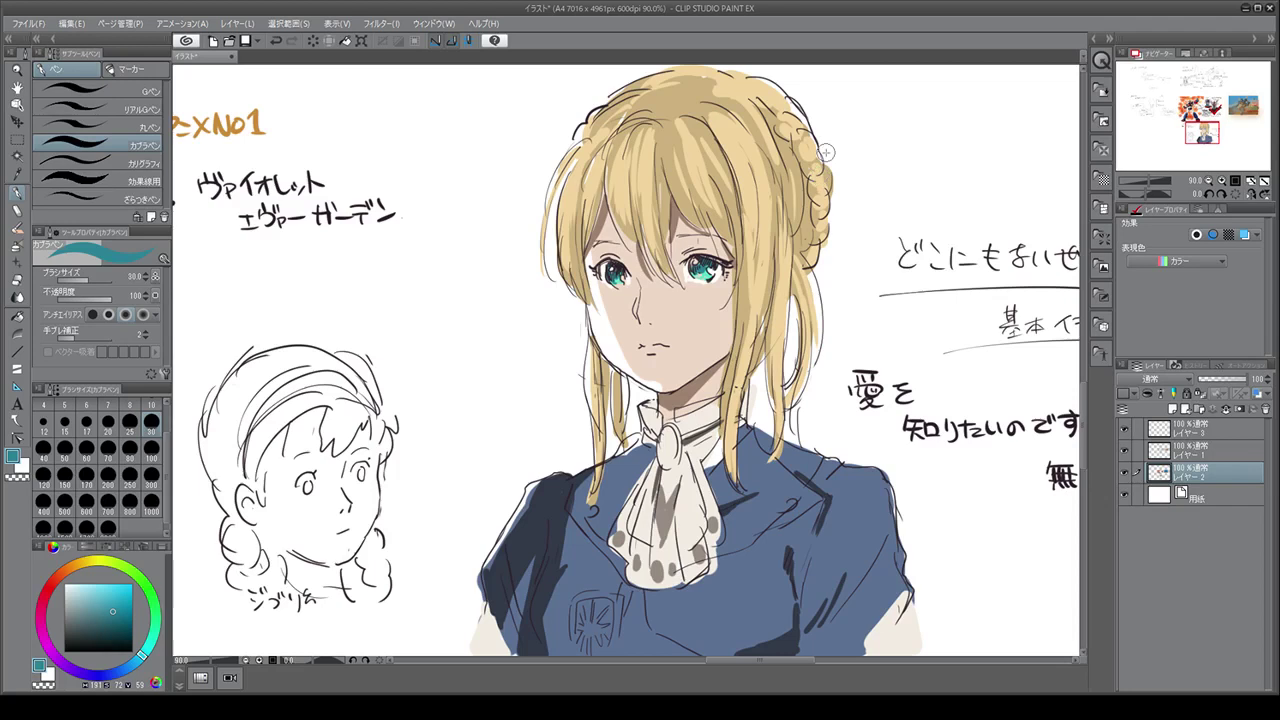
Step: Add a band of white shine highlights across the middle of the fringe
key("x")
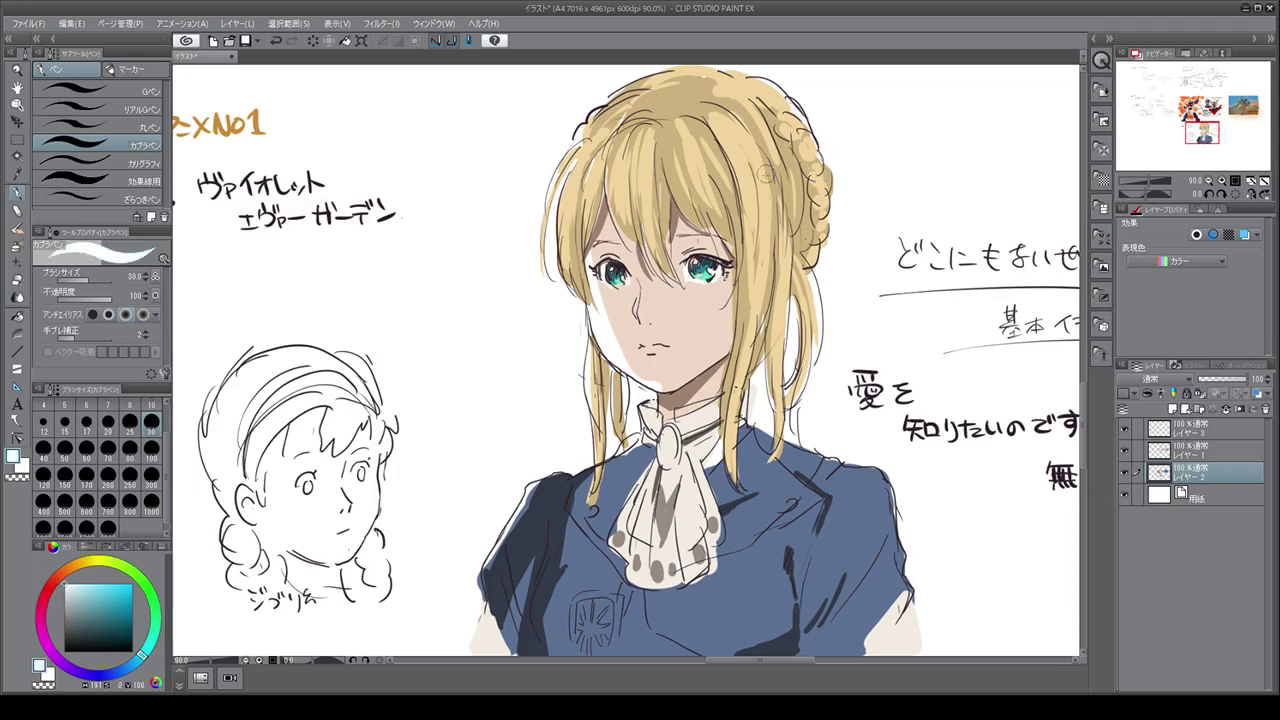
mouse_move(709, 176)
left_mouse_down()
mouse_move(699, 181)
mouse_move(718, 189)
mouse_move(761, 177)
left_mouse_up()
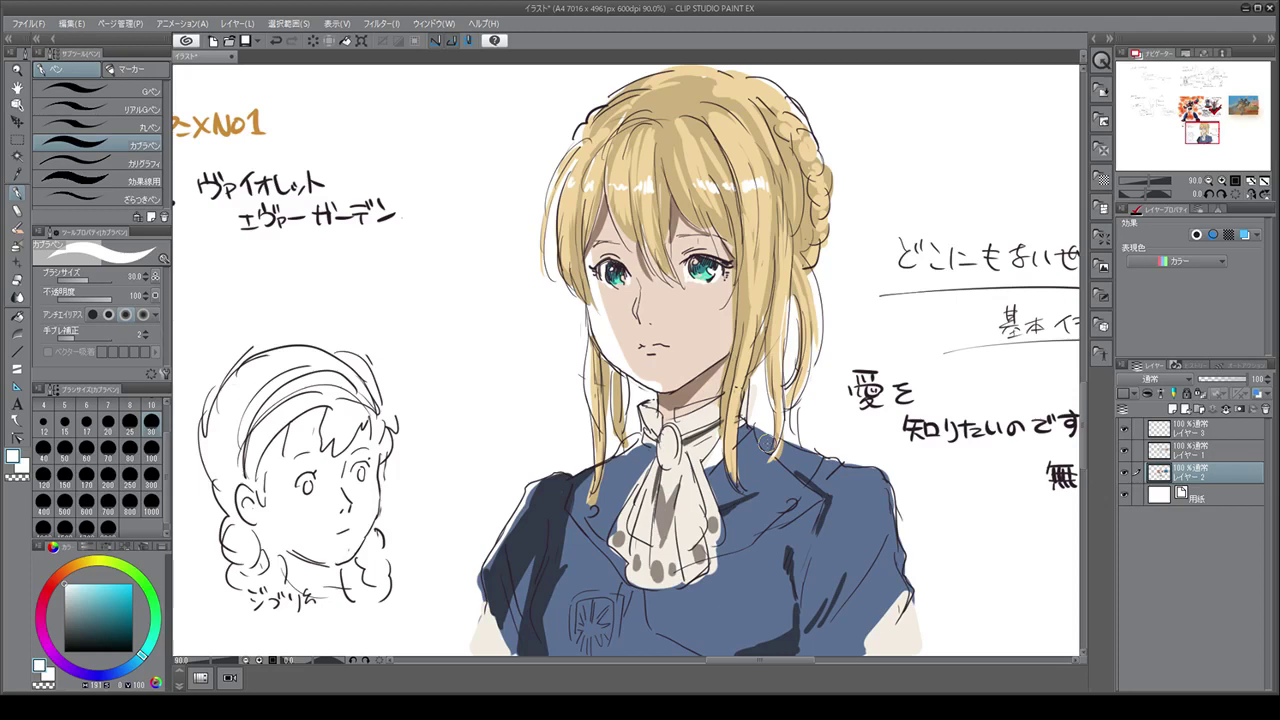
Step: Dot the two lapel buttons in pale yellow and trace the chest emblem's border and star in muted gold
mouse_move(88, 567)
left_mouse_down()
mouse_move(86, 586)
mouse_move(83, 576)
left_mouse_up()
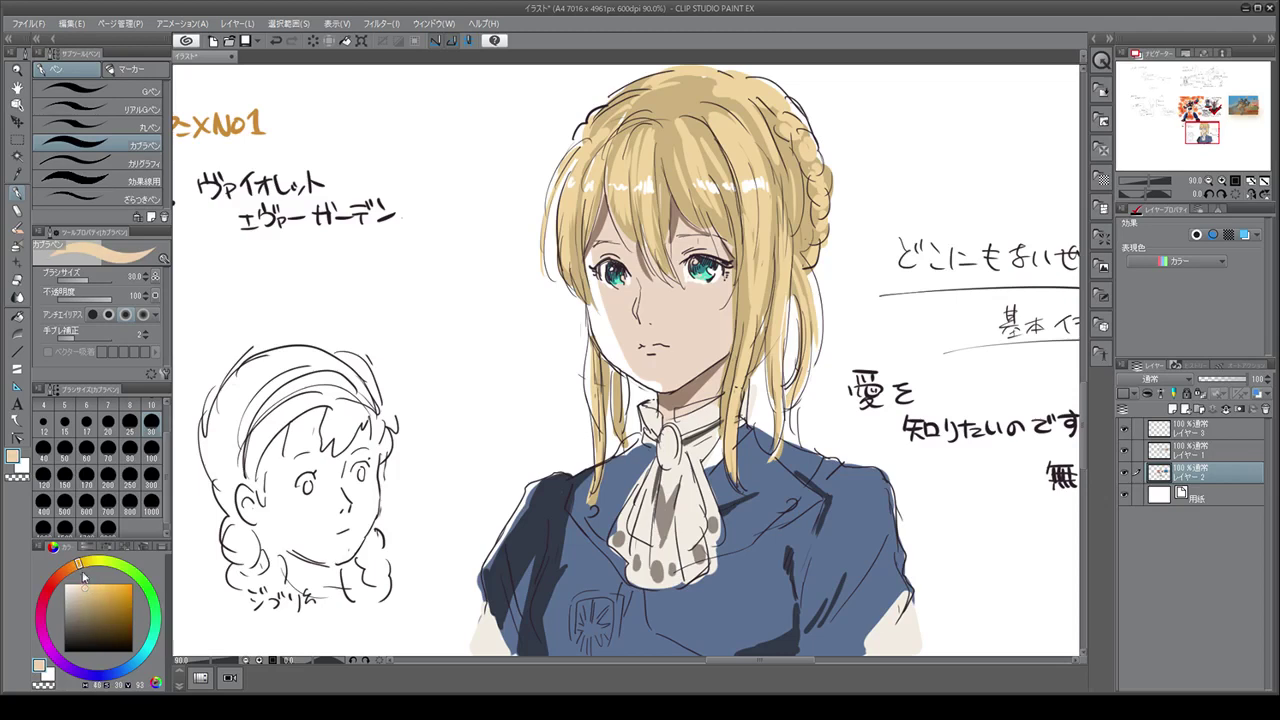
left_click(792, 502)
left_click(590, 510)
left_click(93, 597)
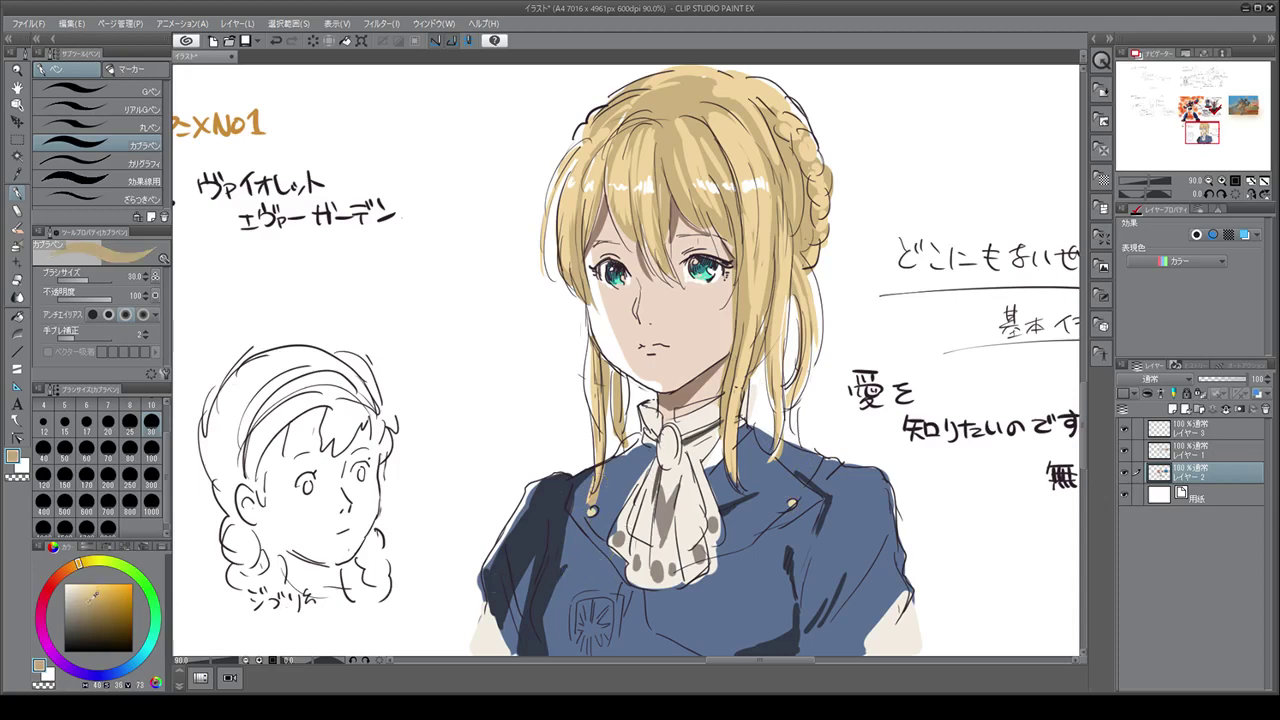
mouse_move(576, 592)
left_mouse_down()
mouse_move(572, 620)
mouse_move(600, 591)
mouse_move(620, 600)
mouse_move(602, 622)
mouse_move(576, 605)
mouse_move(580, 626)
left_mouse_up()
mouse_move(595, 603)
left_mouse_down()
mouse_move(582, 610)
mouse_move(596, 624)
mouse_move(585, 636)
mouse_move(612, 622)
left_mouse_up()
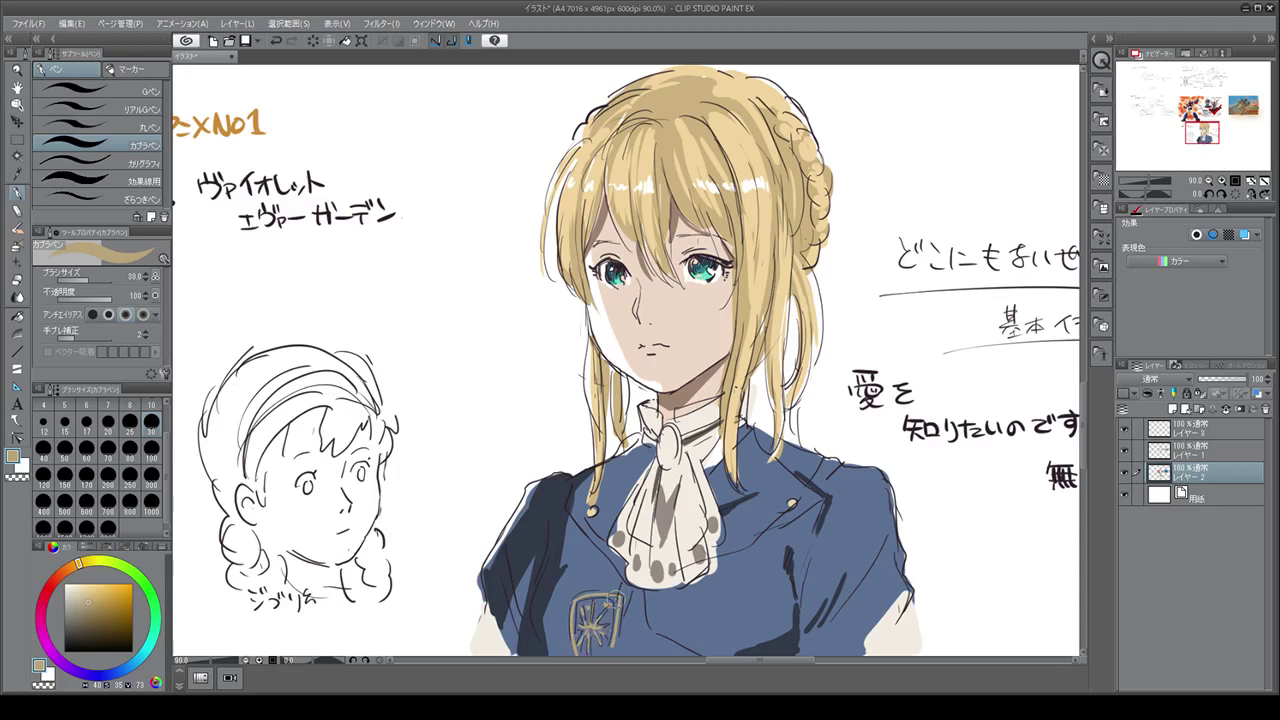
Step: Fill the background of the chest emblem with a muted grey-green
left_click(155, 615)
left_click(97, 621)
left_click_drag(96, 622, 86, 612)
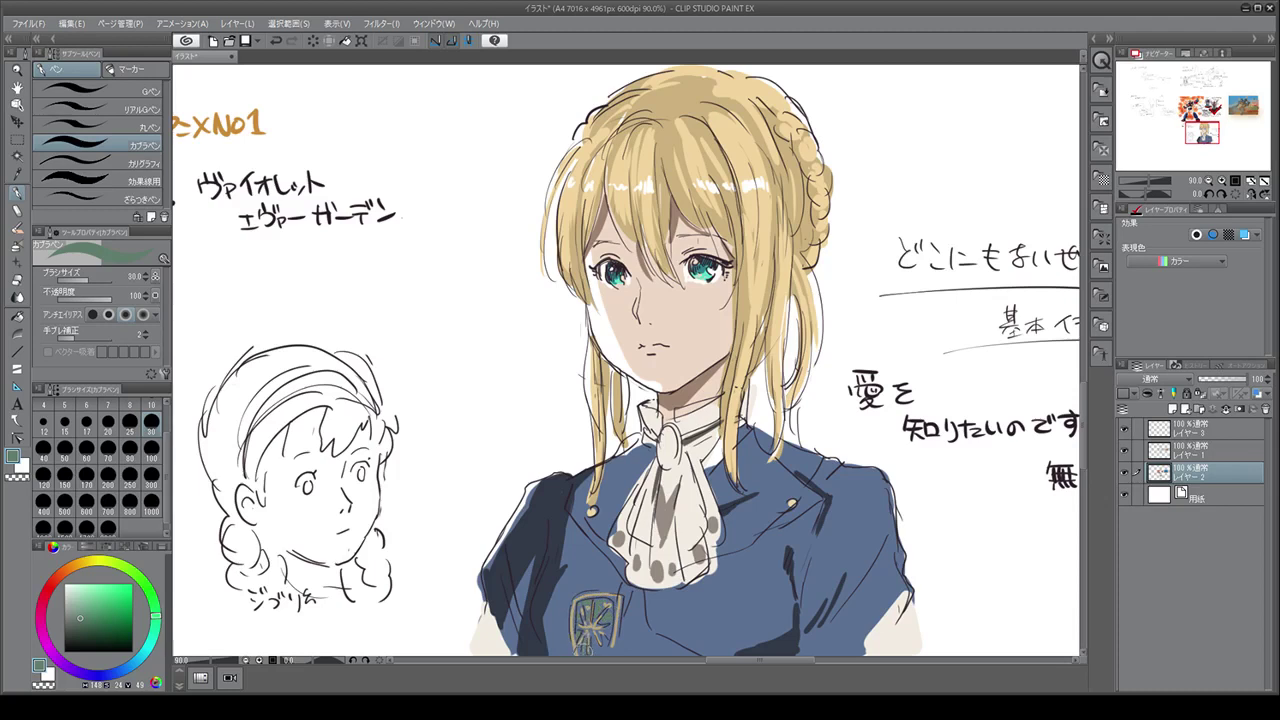
mouse_move(592, 646)
left_mouse_down()
mouse_move(610, 640)
mouse_move(596, 648)
mouse_move(618, 602)
left_mouse_up()
Step: Paint the oval brooch at the collar green, then add brighter green and pale reflective highlights
left_click(104, 614)
mouse_move(656, 444)
left_mouse_down()
mouse_move(664, 458)
mouse_move(664, 432)
mouse_move(664, 460)
mouse_move(668, 448)
left_mouse_up()
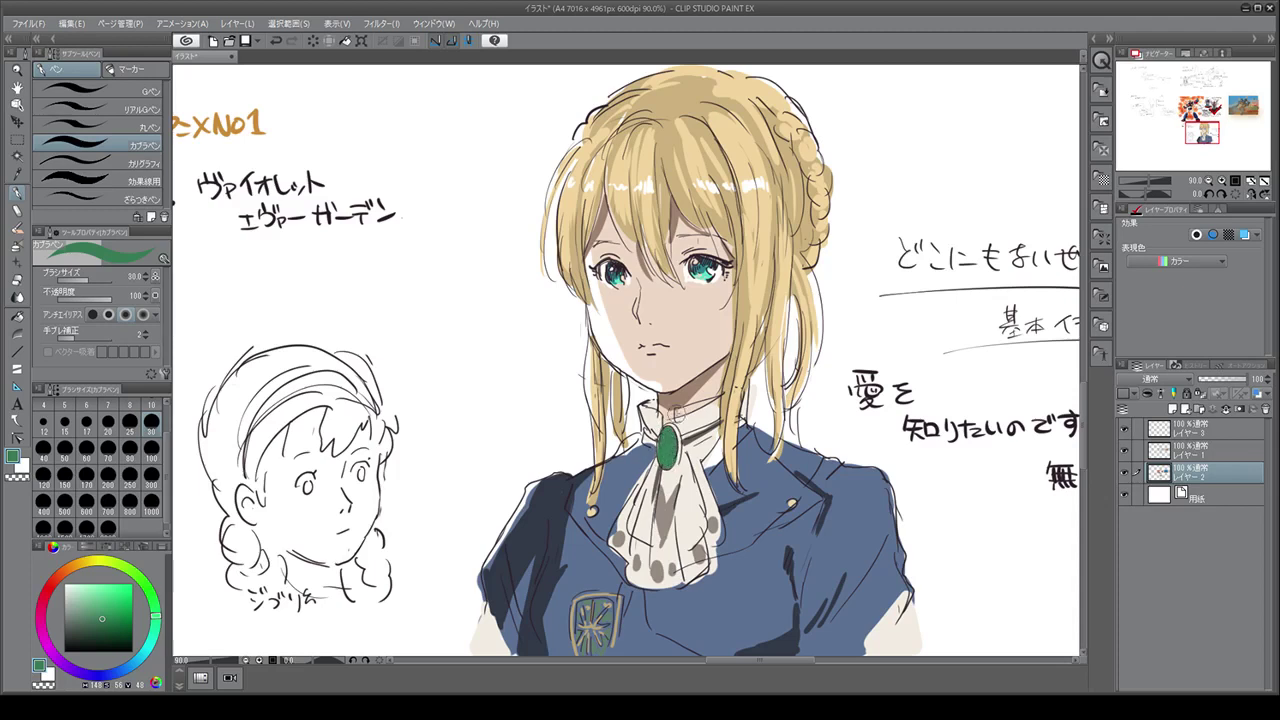
left_click(124, 602)
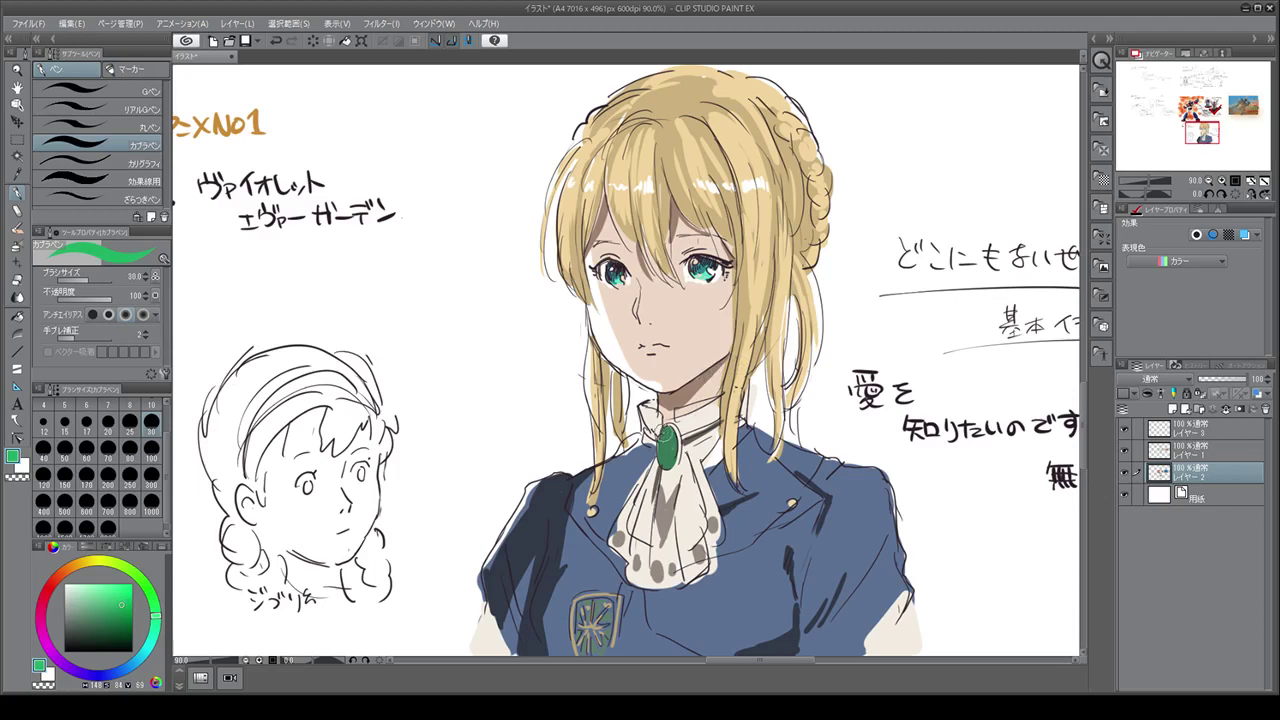
left_click_drag(662, 436, 664, 444)
key("x")
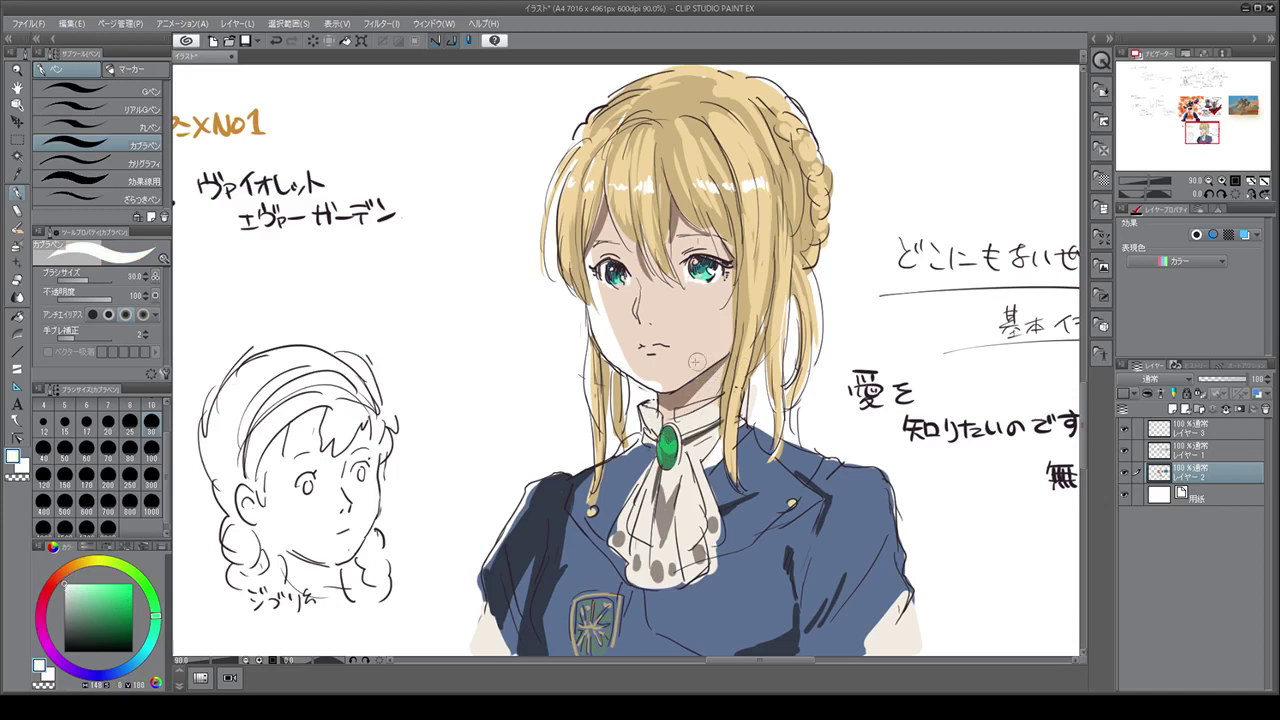
left_click(72, 590)
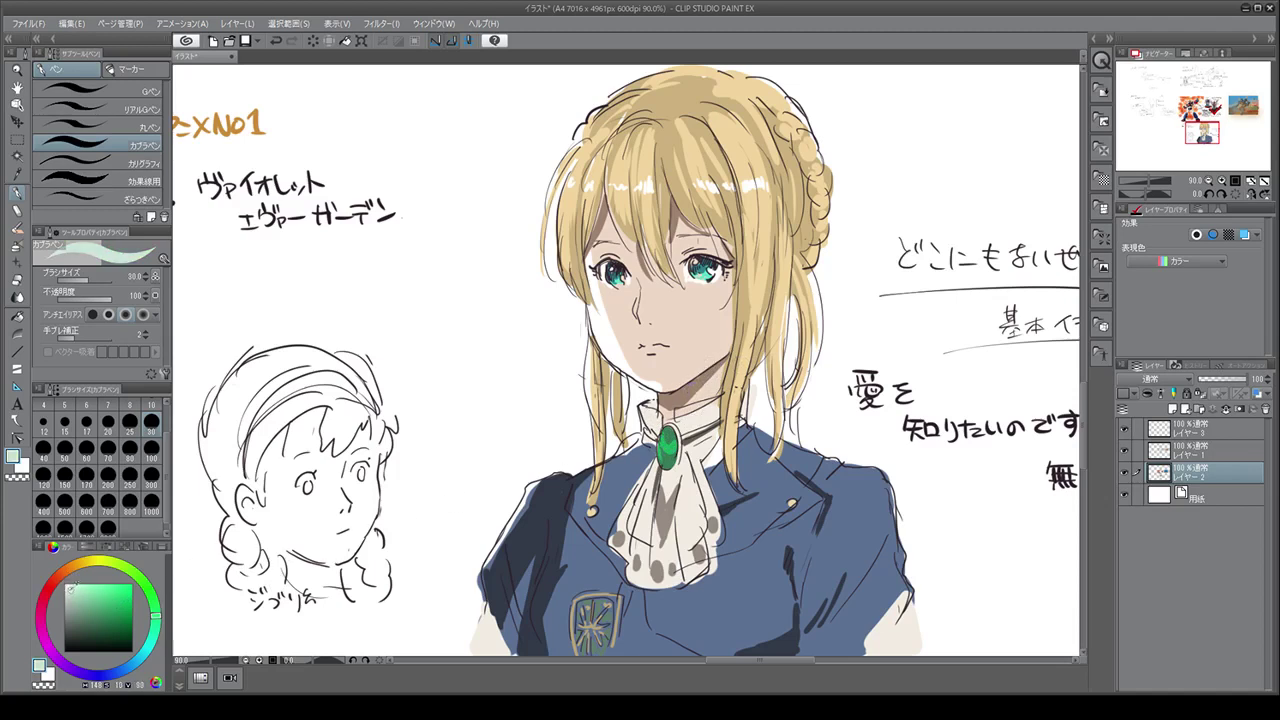
left_click_drag(666, 436, 676, 415)
Step: Retouch the jacket's collar beside the cravat with the jacket's own blue
left_click(778, 573, "alt")
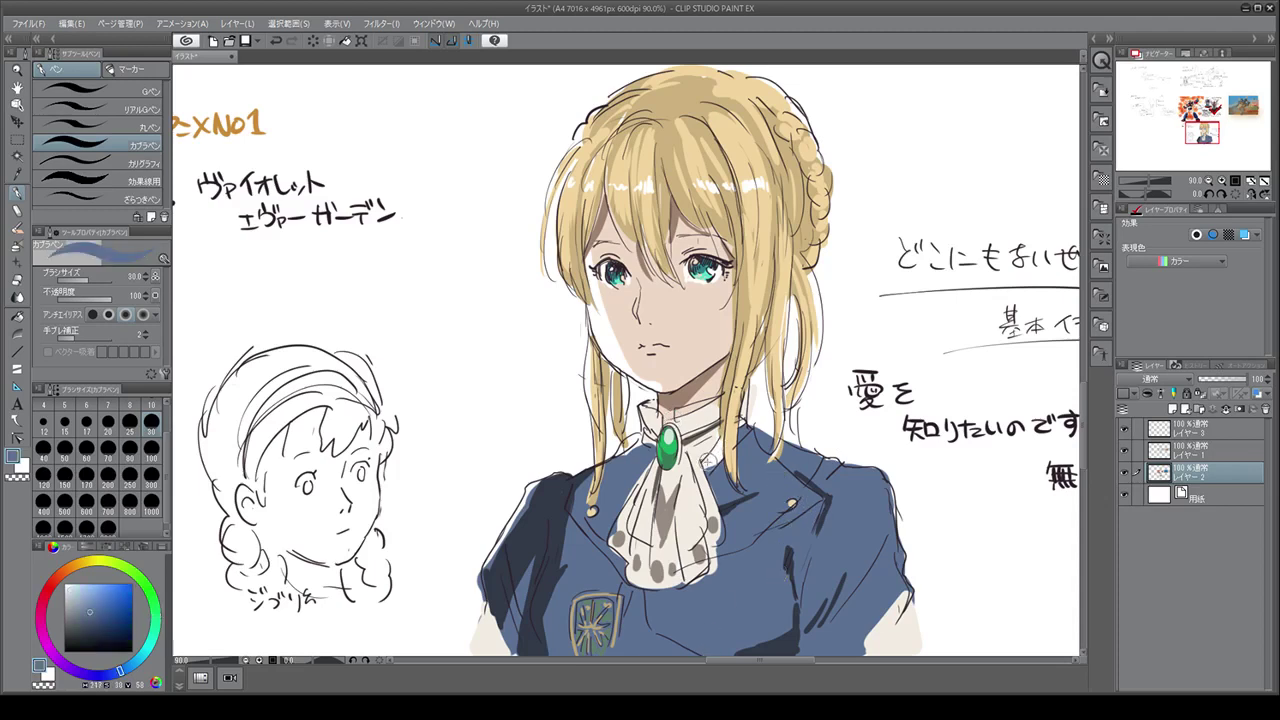
mouse_move(711, 455)
left_mouse_down()
mouse_move(720, 440)
mouse_move(708, 468)
mouse_move(719, 450)
left_mouse_up()
Step: Add soft salmon-pink blush to the face using the にじみ縁水彩 watercolour brush at size 20
left_click(18, 229)
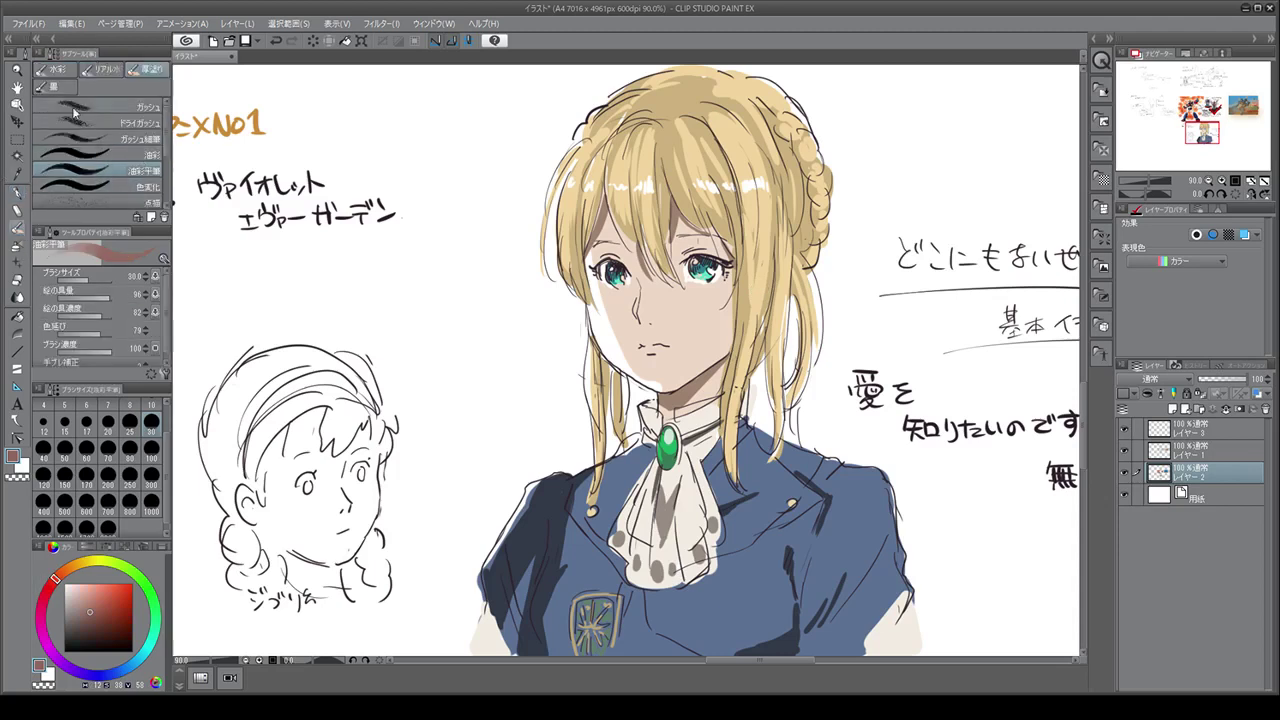
left_click(57, 69)
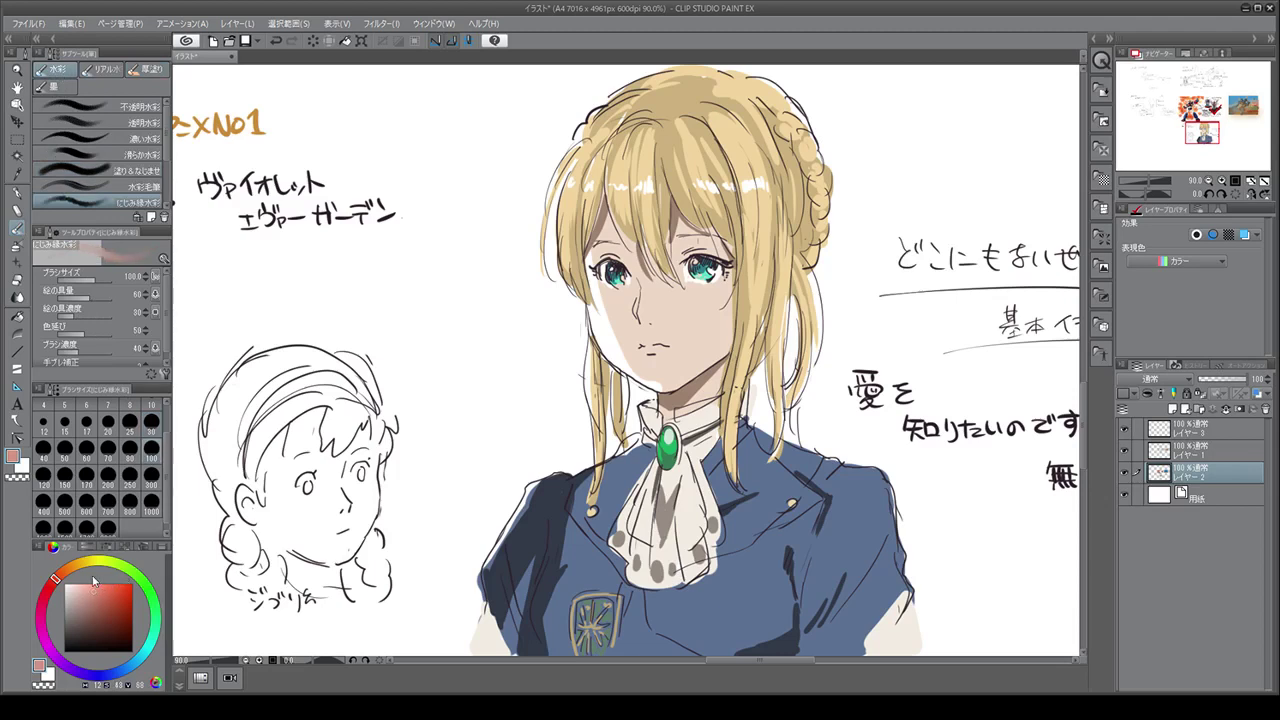
left_click(152, 424)
left_click(109, 426)
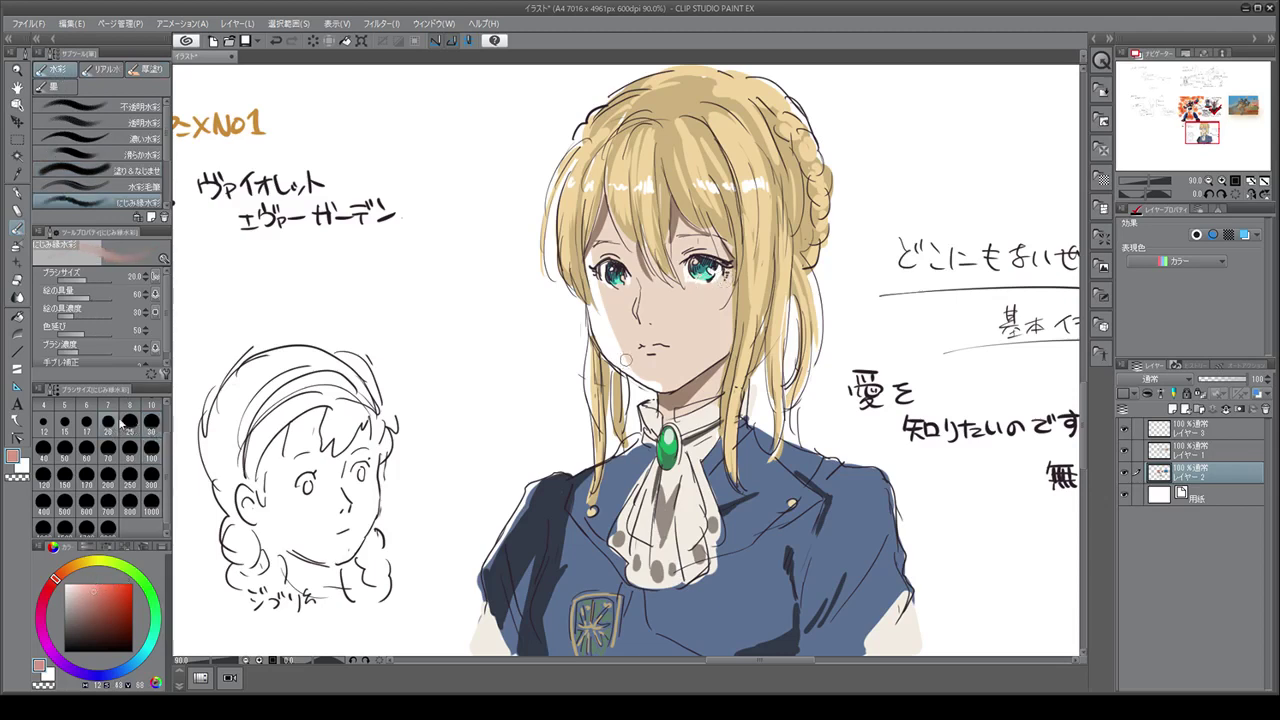
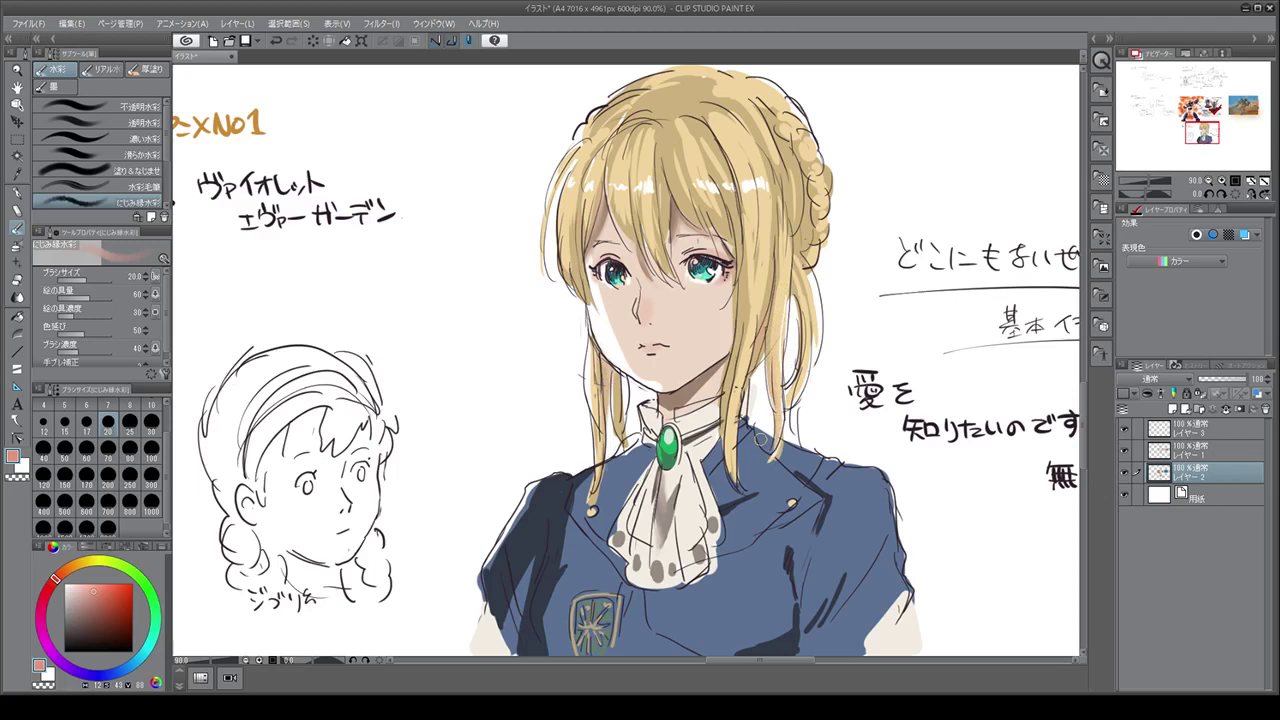
Step: Clean up the hair tips overlapping the jacket's shoulders with the jacket's sampled blue
left_click(757, 603, "alt")
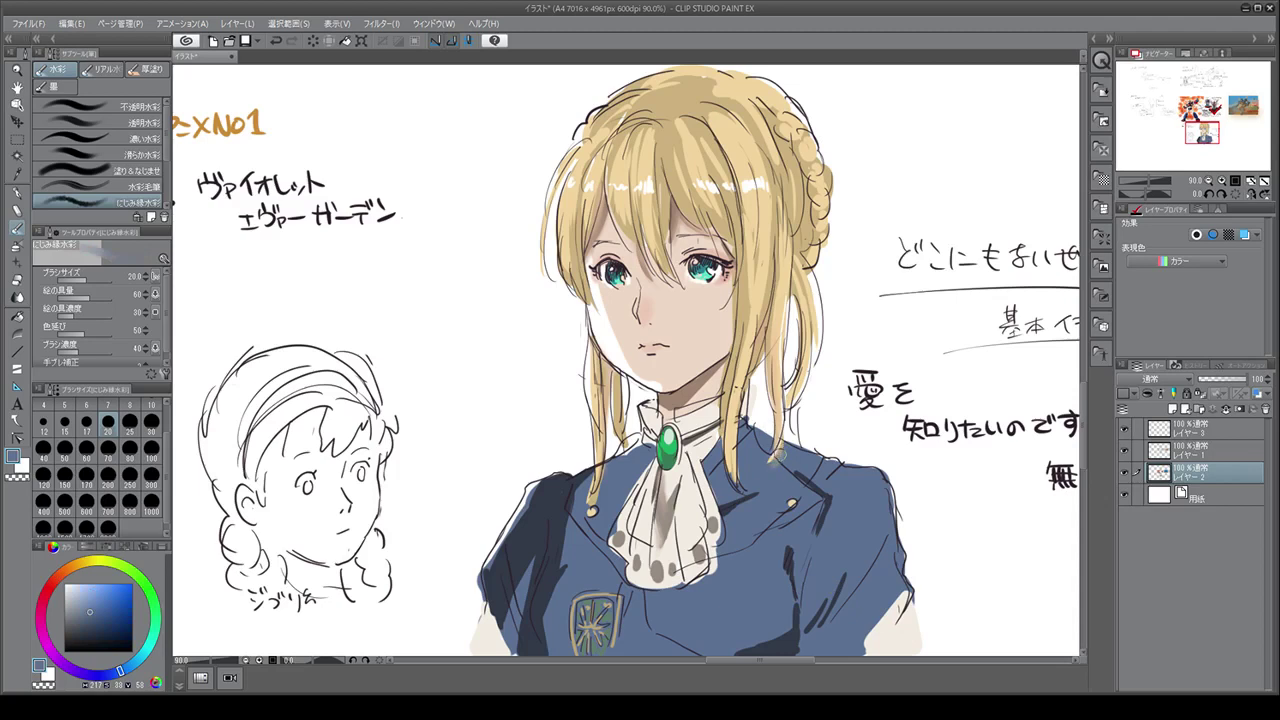
key("p")
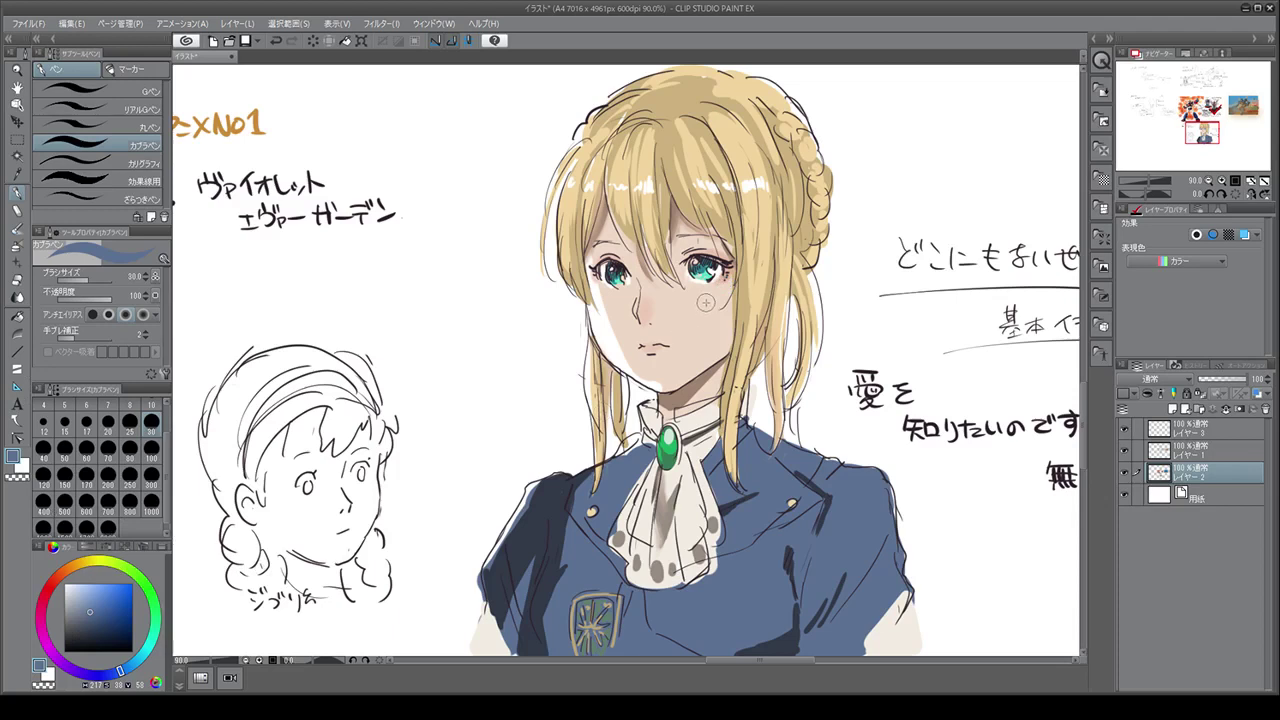
Step: Paint pale yellow trim along the lower edges of both jacket sleeves using the hair's highlight colour
left_click(752, 294, "alt")
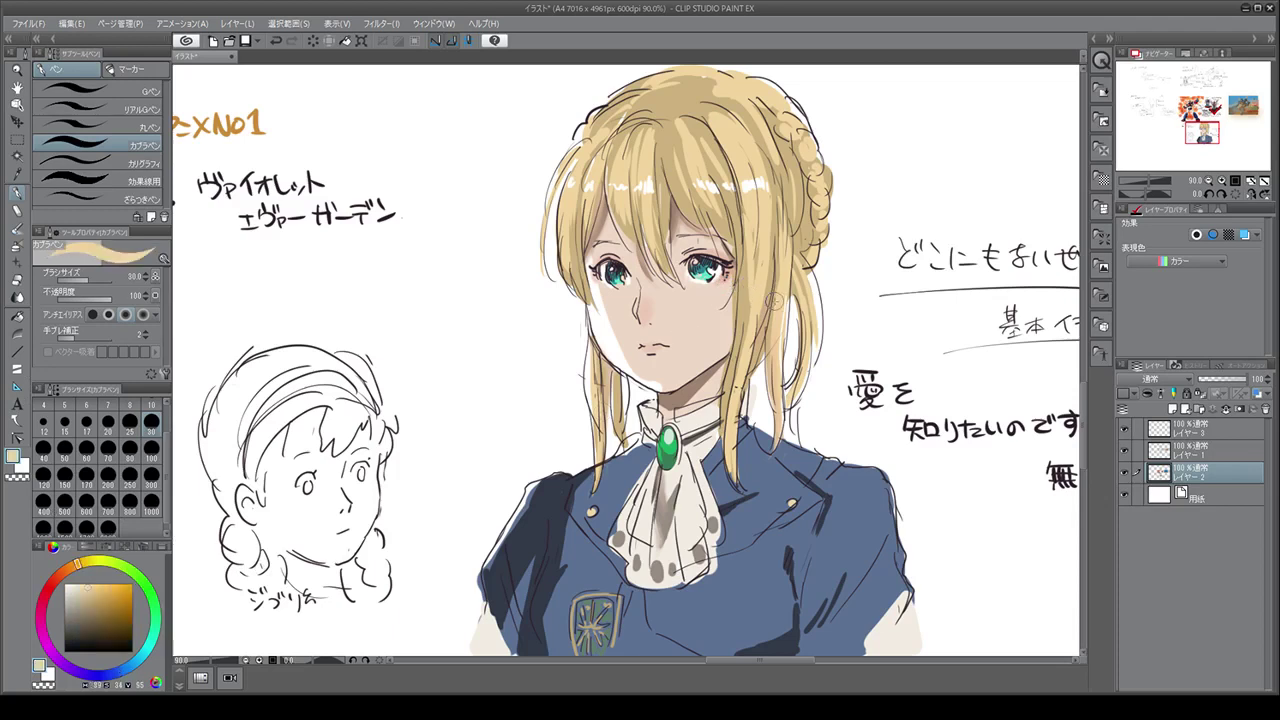
left_click_drag(906, 590, 856, 650)
left_click_drag(484, 572, 506, 640)
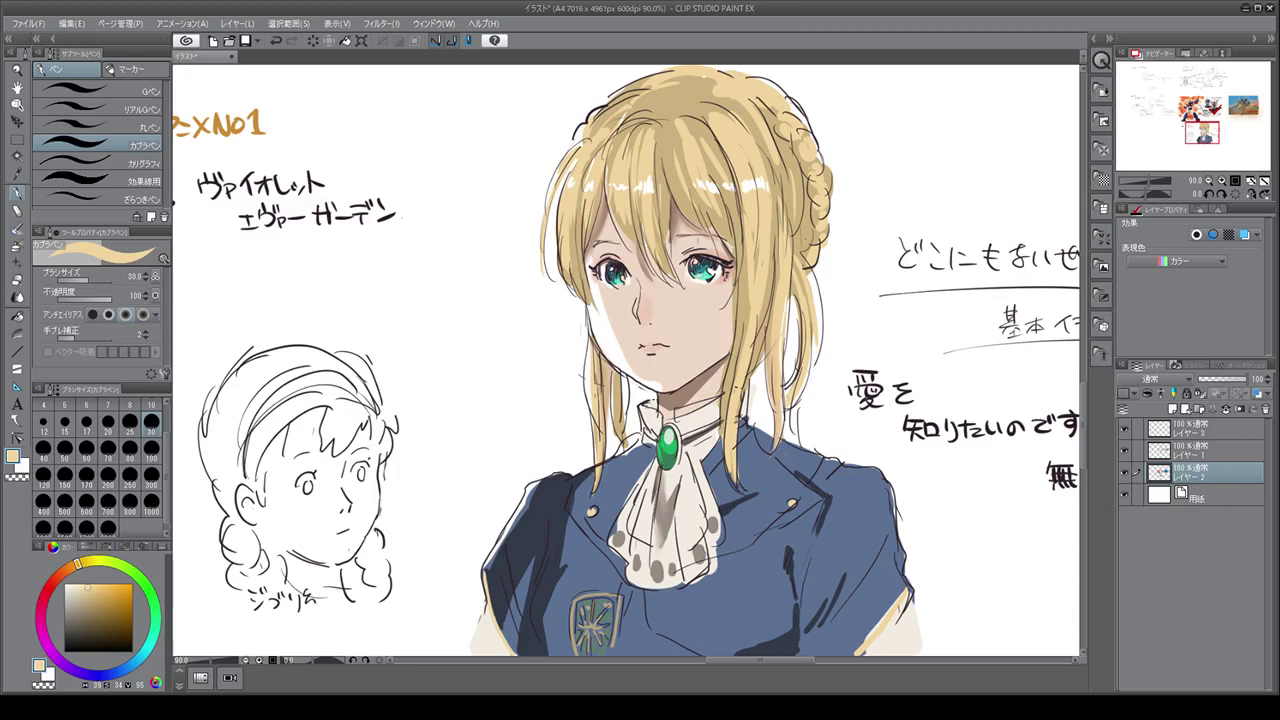
Step: Doodle a cartoon face with round eyes, a moustache and a short beard in black beside the 無 note
key("x")
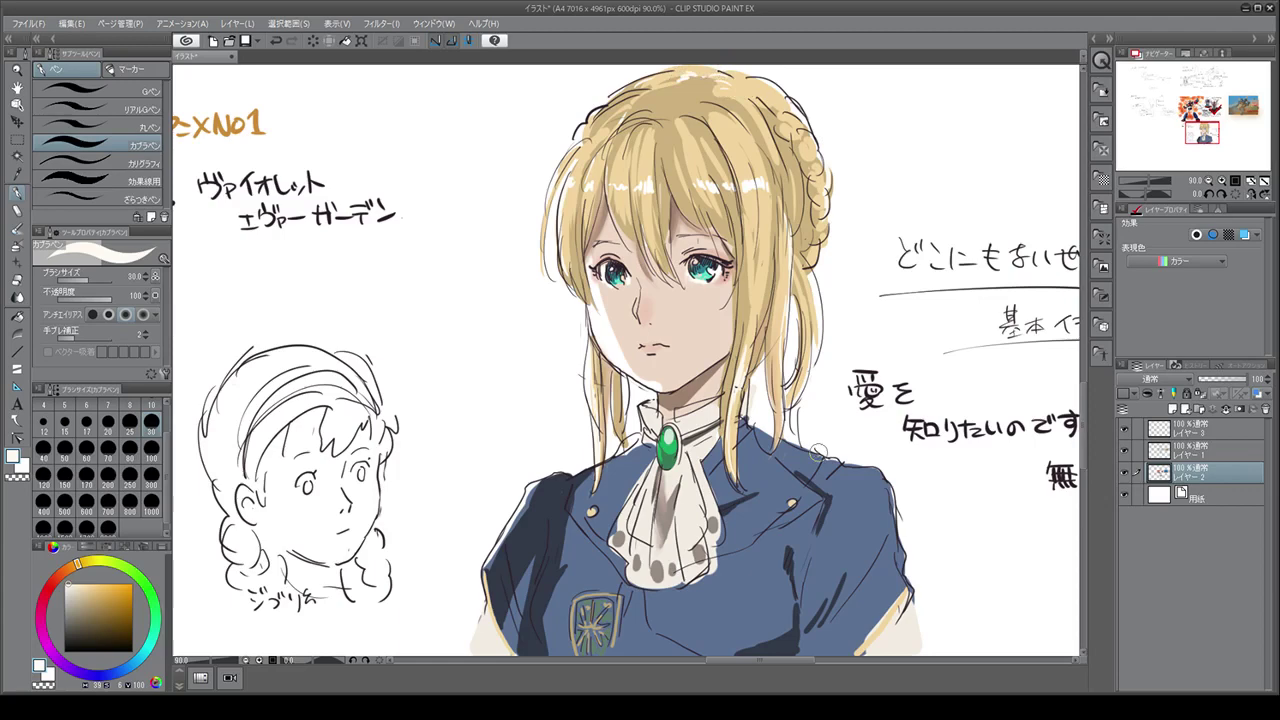
left_click_drag(767, 659, 796, 655)
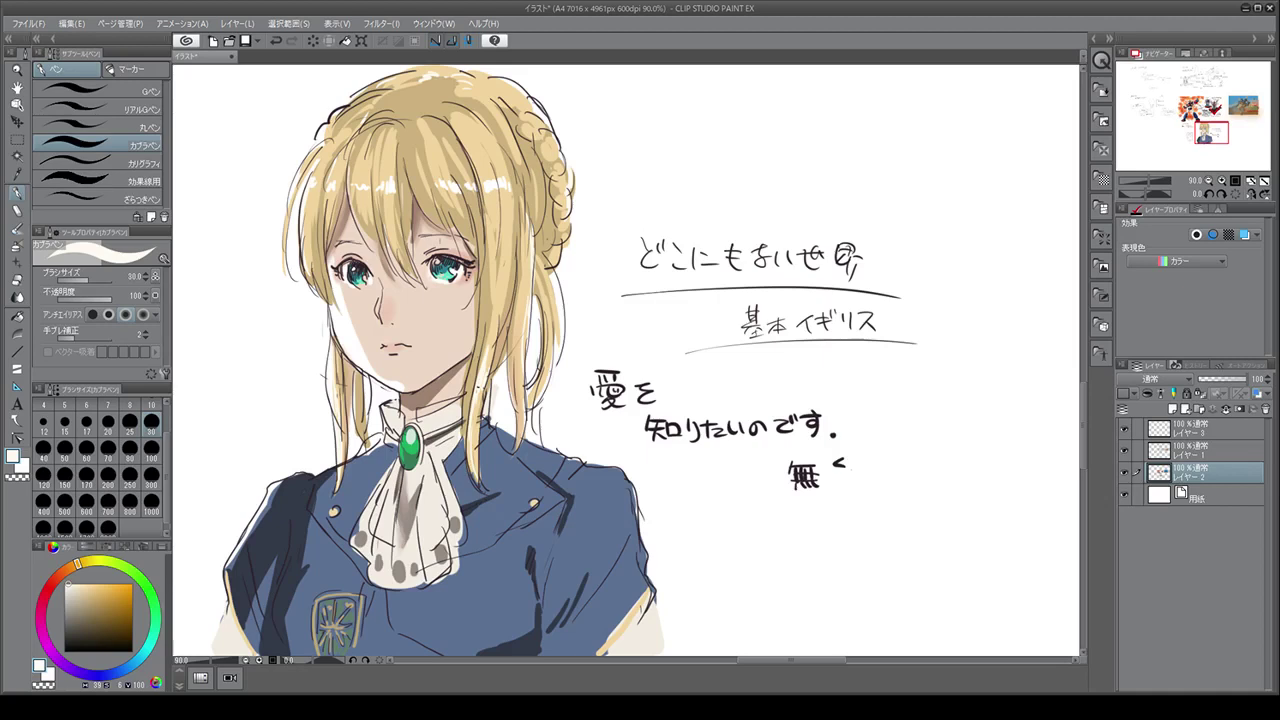
left_click(68, 648)
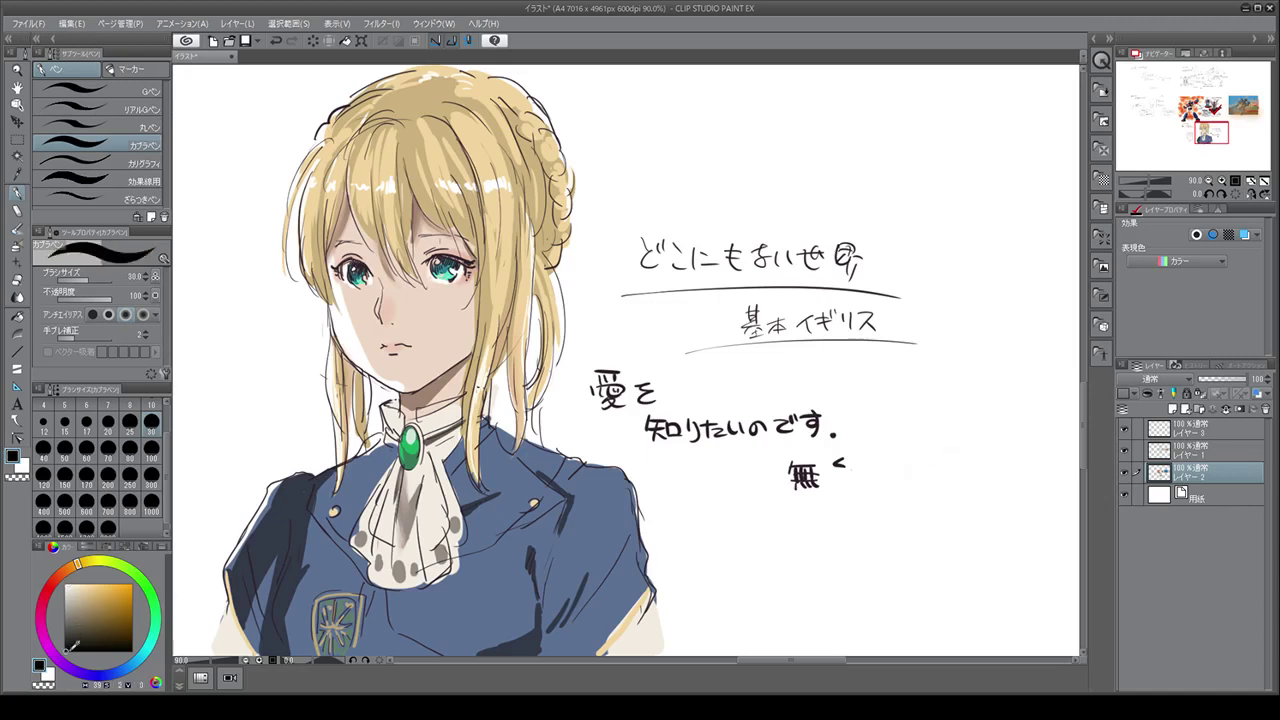
mouse_move(908, 488)
left_mouse_down()
mouse_move(917, 462)
mouse_move(982, 460)
mouse_move(1011, 521)
mouse_move(901, 545)
left_mouse_up()
mouse_move(976, 518)
left_mouse_down()
mouse_move(1000, 510)
mouse_move(955, 511)
mouse_move(933, 535)
mouse_move(946, 522)
mouse_move(986, 529)
left_mouse_up()
mouse_move(942, 531)
left_mouse_down()
mouse_move(975, 548)
mouse_move(954, 556)
mouse_move(972, 566)
mouse_move(947, 572)
mouse_move(1003, 575)
left_mouse_up()
mouse_move(905, 570)
left_mouse_down()
mouse_move(927, 597)
mouse_move(985, 612)
left_mouse_up()
Step: Draw a curly afro outline, ears and heavier eyebrows in black around the bearded cartoon face
mouse_move(977, 397)
left_mouse_down()
mouse_move(1020, 397)
mouse_move(1046, 440)
mouse_move(1062, 480)
mouse_move(1047, 515)
left_mouse_up()
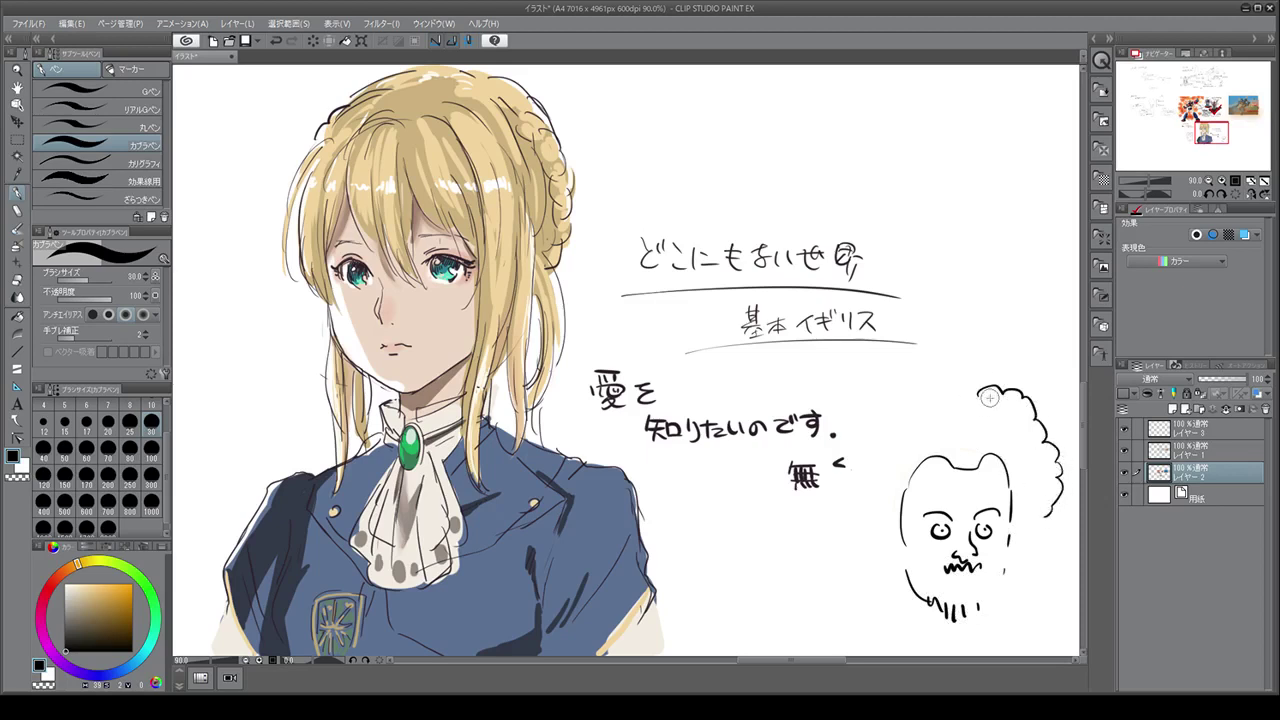
mouse_move(988, 398)
left_mouse_down()
mouse_move(920, 388)
mouse_move(910, 402)
left_mouse_up()
mouse_move(855, 500)
left_mouse_down()
mouse_move(875, 543)
mouse_move(902, 560)
left_mouse_up()
mouse_move(1012, 524)
left_mouse_down()
mouse_move(1022, 545)
mouse_move(1010, 562)
mouse_move(1031, 551)
left_mouse_up()
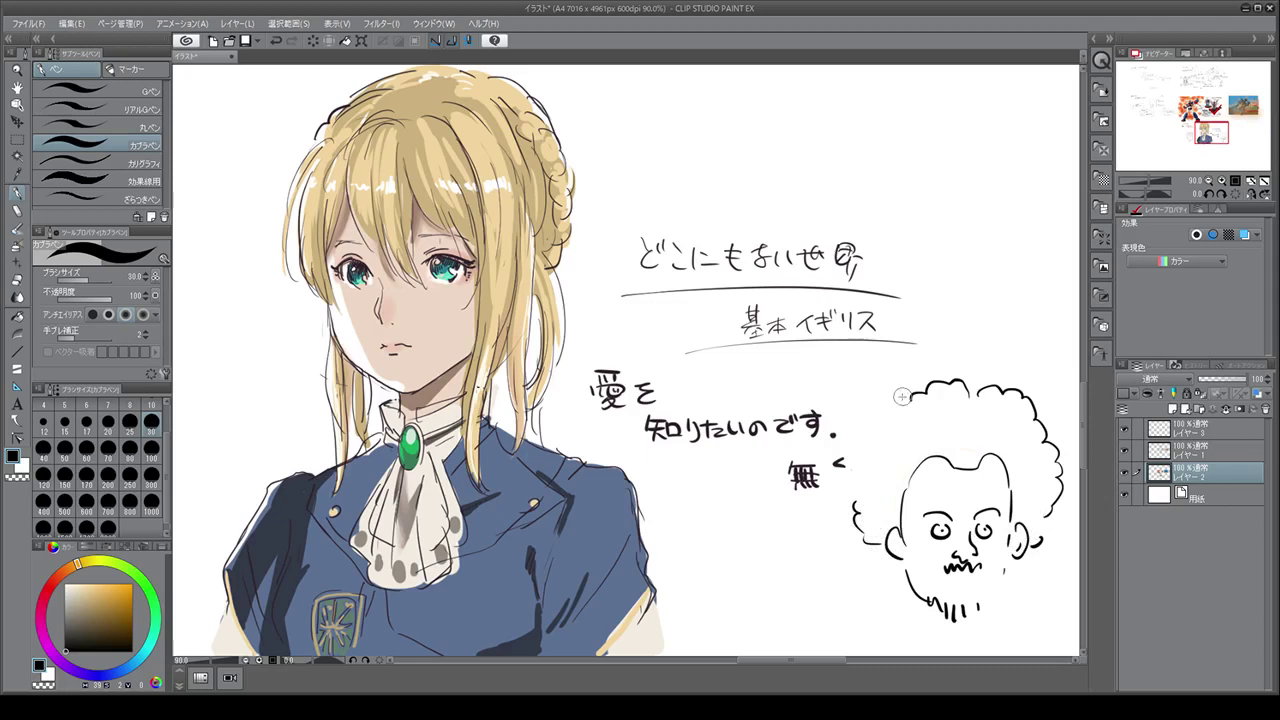
left_click_drag(908, 394, 878, 416)
left_click_drag(915, 516, 995, 510)
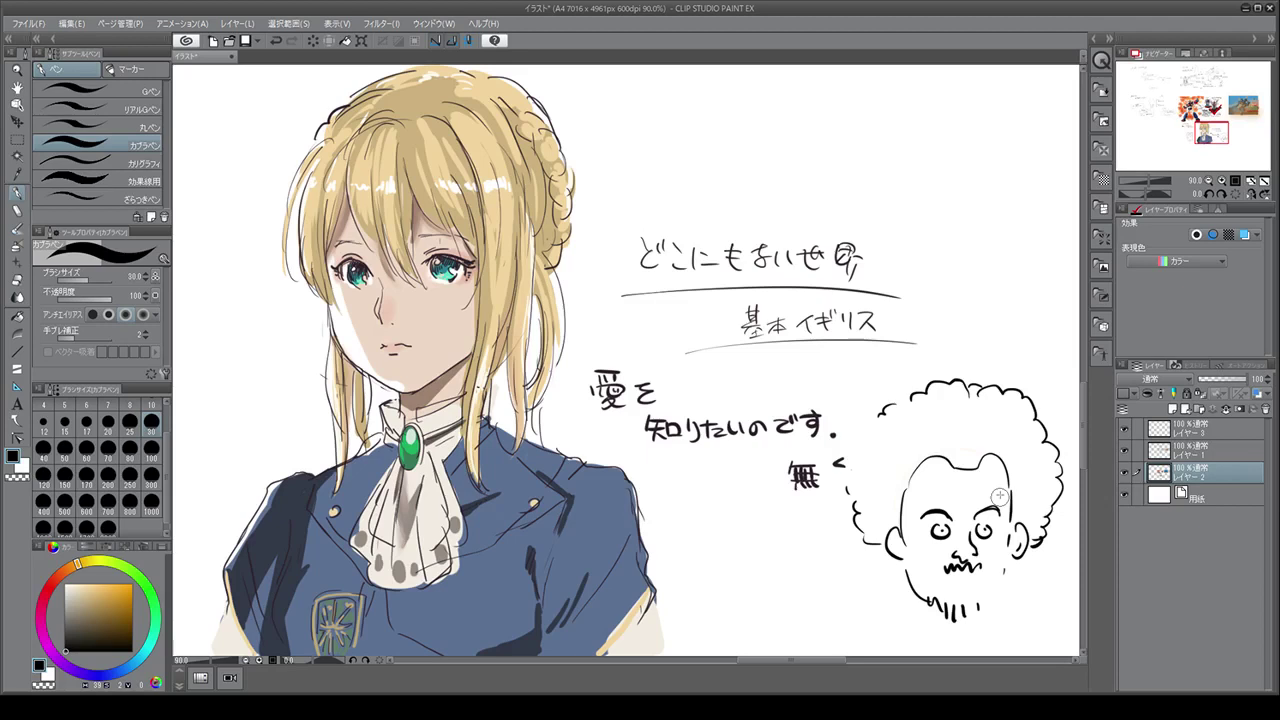
Step: Add neck lines below the bearded cartoon face and fluffy curls beside its ear
left_click_drag(933, 598, 938, 634)
left_click_drag(985, 597, 989, 629)
mouse_move(885, 552)
left_mouse_down()
mouse_move(848, 522)
mouse_move(873, 538)
mouse_move(877, 510)
mouse_move(898, 512)
left_mouse_up()
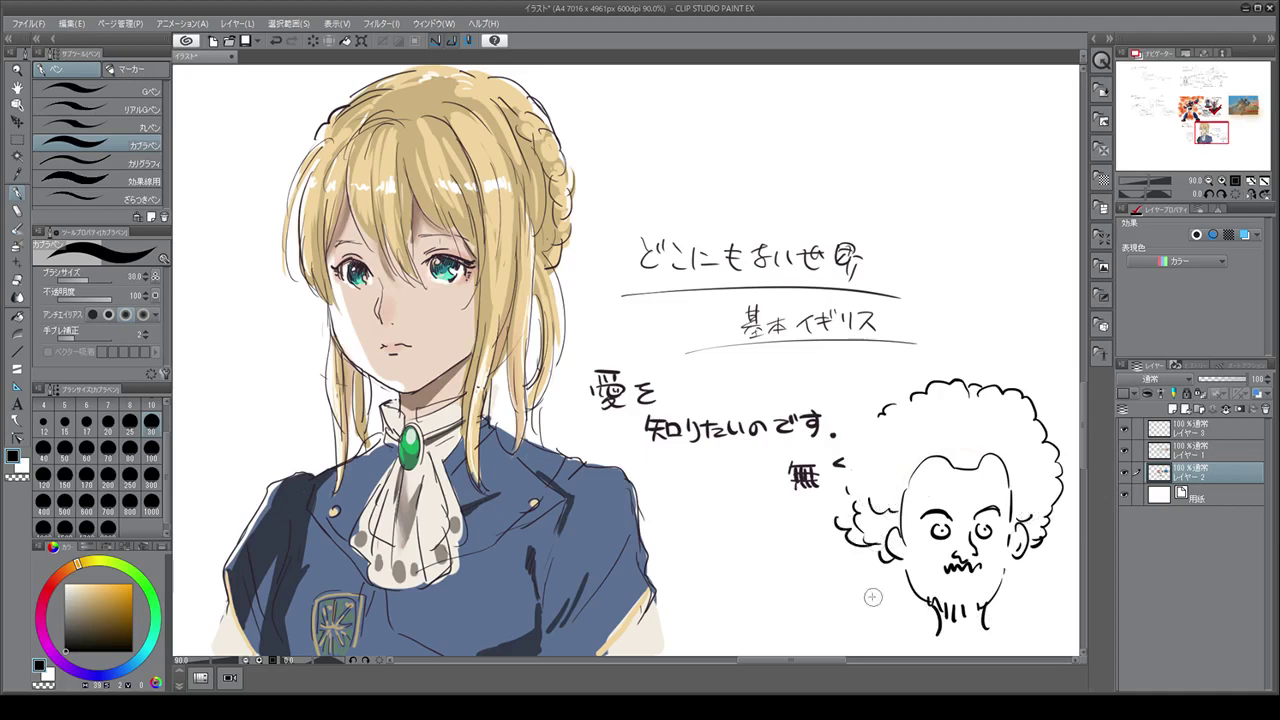
Step: Write アース beside the bearded cartoon's chin and extend its neck into shoulder lines
left_click_drag(842, 592, 857, 599)
left_click_drag(852, 596, 845, 612)
left_click_drag(863, 600, 891, 612)
left_click_drag(897, 602, 906, 610)
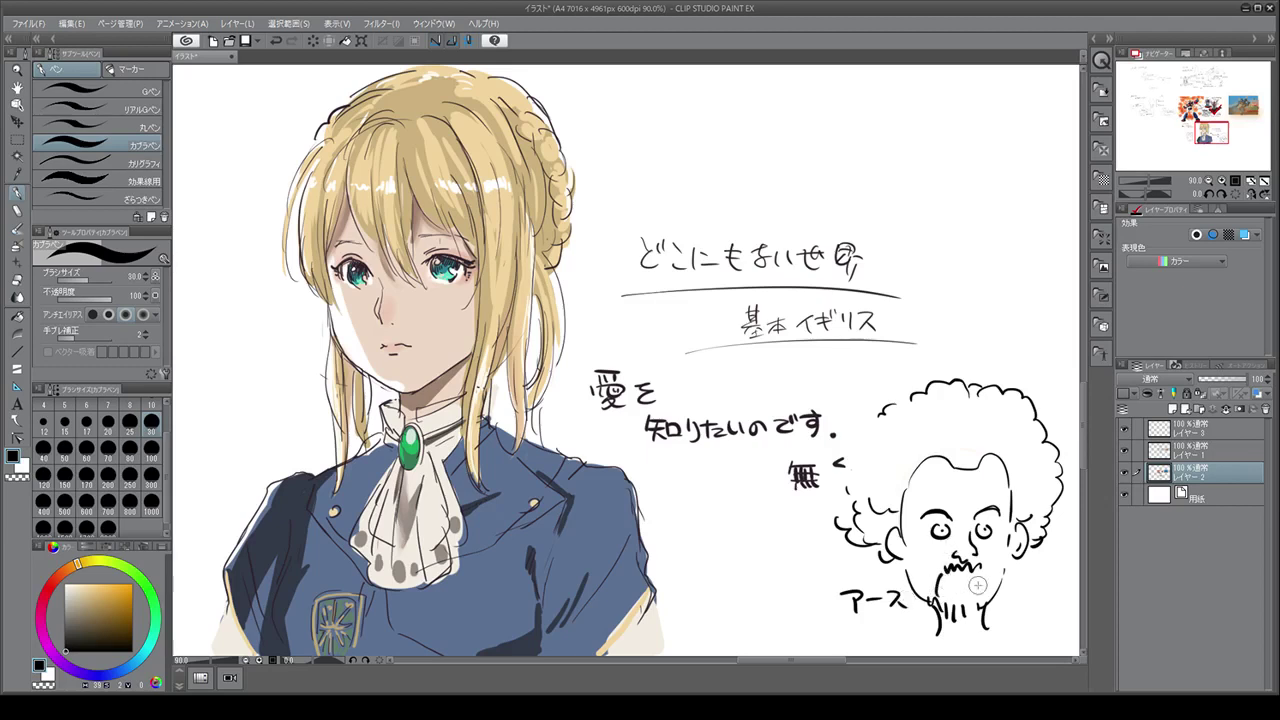
mouse_move(976, 590)
left_mouse_down()
mouse_move(1000, 633)
mouse_move(923, 643)
mouse_move(950, 651)
mouse_move(1006, 640)
left_mouse_up()
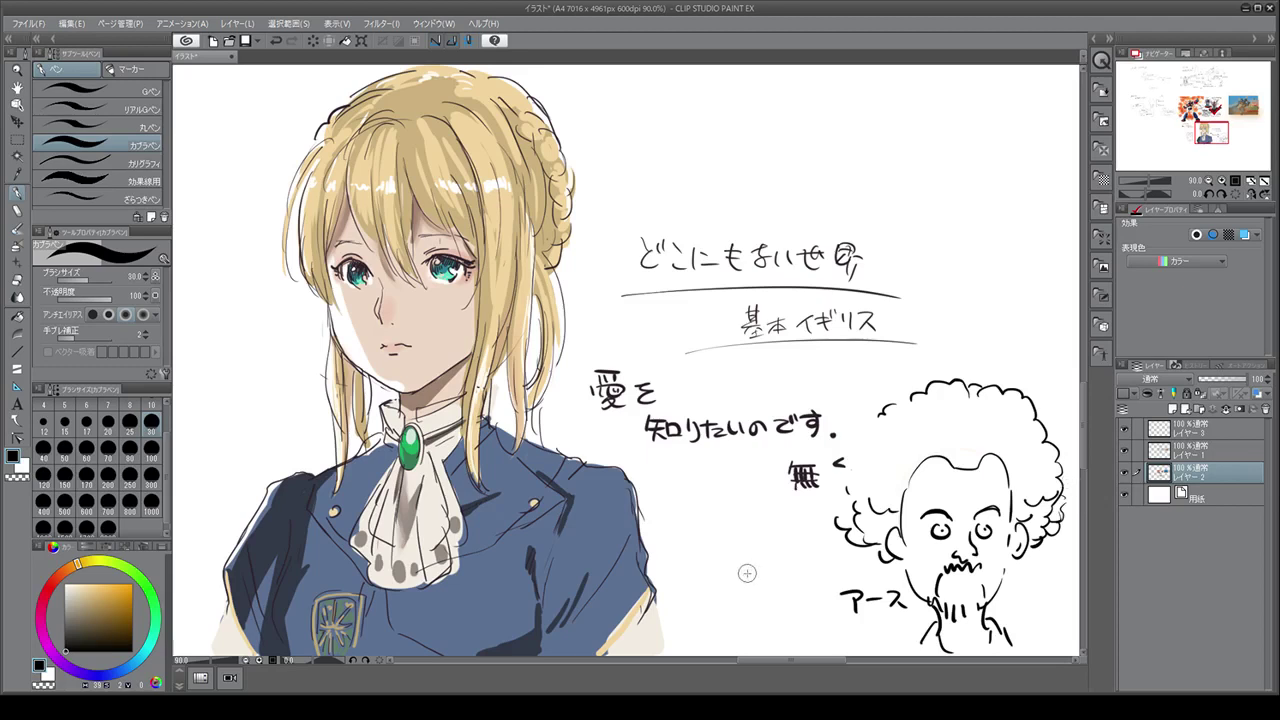
Step: Doodle a small round-headed creature with angry eyes, a round mouth and little arms beside the アース label
mouse_move(748, 562)
left_mouse_down()
mouse_move(812, 588)
mouse_move(742, 577)
mouse_move(799, 575)
mouse_move(782, 595)
mouse_move(780, 544)
mouse_move(750, 627)
mouse_move(800, 615)
mouse_move(758, 640)
left_mouse_up()
key("ctrl+z")
left_click_drag(760, 630, 774, 652)
left_click_drag(792, 606, 806, 630)
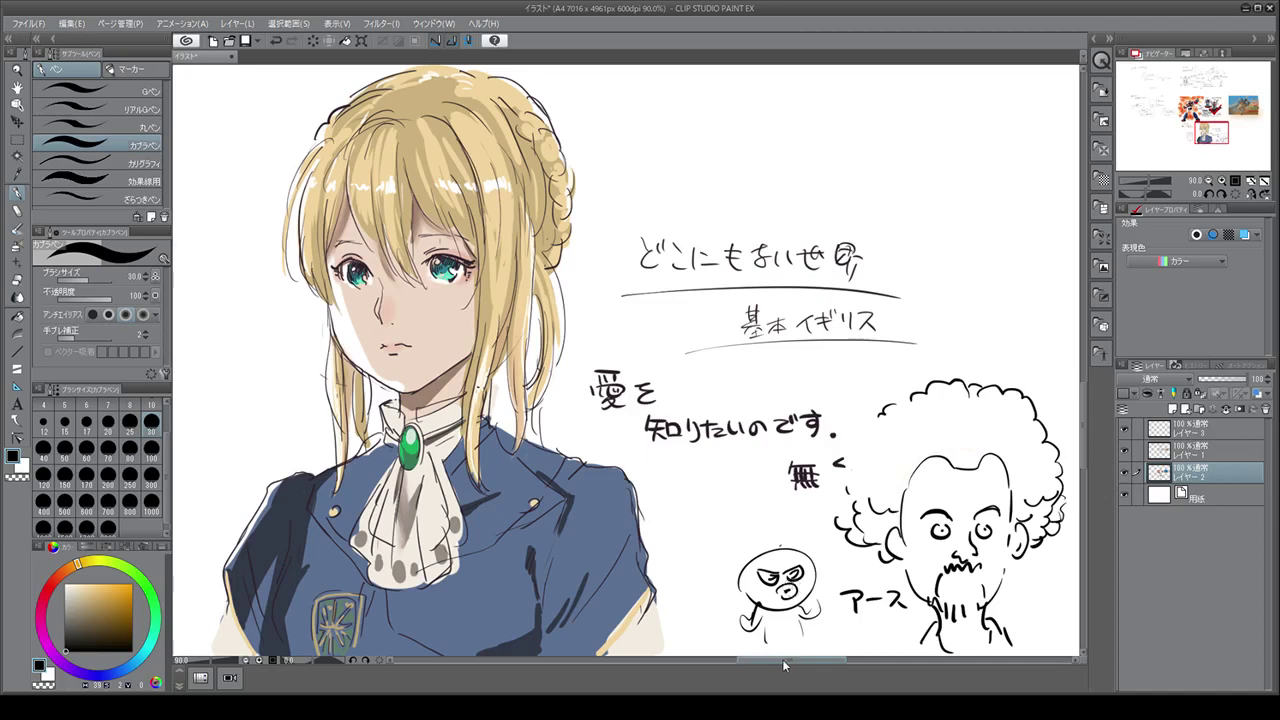
Step: Draw a masked hero head with two tall pointed wings, a domed crown, a forehead emblem and a collar in the blank area beside the afro doodle
left_click_drag(782, 659, 836, 656)
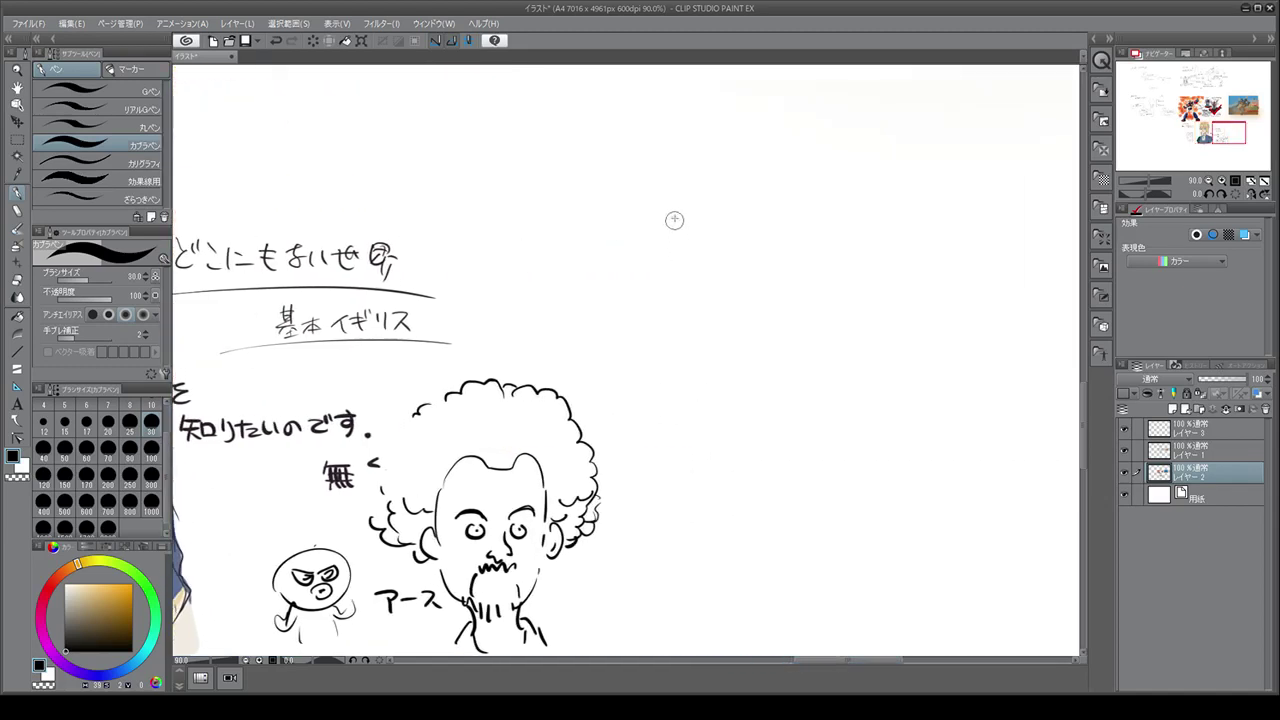
mouse_move(677, 214)
left_mouse_down()
mouse_move(755, 278)
mouse_move(834, 201)
mouse_move(818, 268)
mouse_move(703, 292)
mouse_move(746, 290)
mouse_move(737, 306)
mouse_move(787, 273)
mouse_move(755, 300)
mouse_move(768, 314)
left_mouse_up()
left_click_drag(705, 290, 740, 320)
mouse_move(722, 282)
left_mouse_down()
mouse_move(732, 318)
mouse_move(753, 290)
mouse_move(778, 314)
left_mouse_up()
mouse_move(747, 256)
left_mouse_down()
mouse_move(749, 276)
mouse_move(766, 262)
mouse_move(758, 272)
mouse_move(794, 320)
left_mouse_up()
mouse_move(704, 300)
left_mouse_down()
mouse_move(724, 326)
mouse_move(750, 330)
left_mouse_up()
mouse_move(762, 306)
left_mouse_down()
mouse_move(780, 322)
mouse_move(756, 342)
mouse_move(768, 348)
left_mouse_up()
left_click_drag(746, 330, 724, 352)
left_click_drag(760, 326, 774, 360)
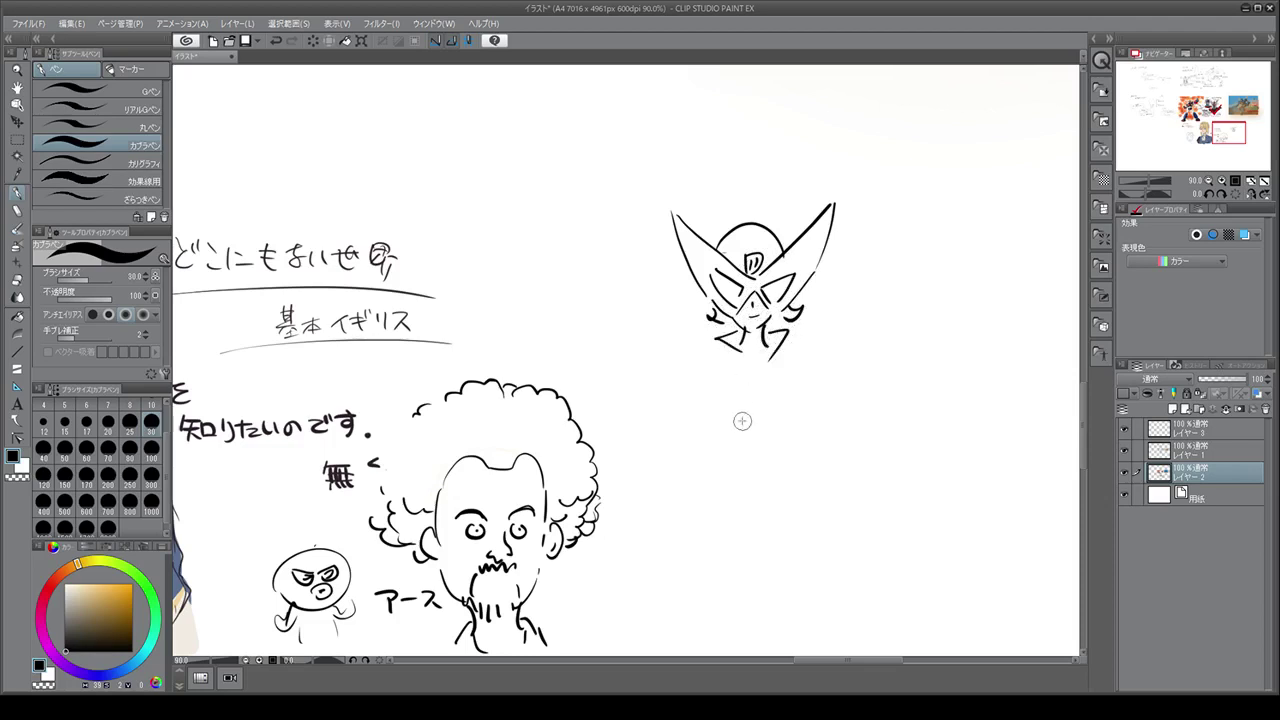
Step: Sketch a second masked face with feathered eye wings, round eyes, a hanging side cord and a domed head beside the winged mask
scroll(749, 217, "up", 2)
scroll(749, 217, "up", 1)
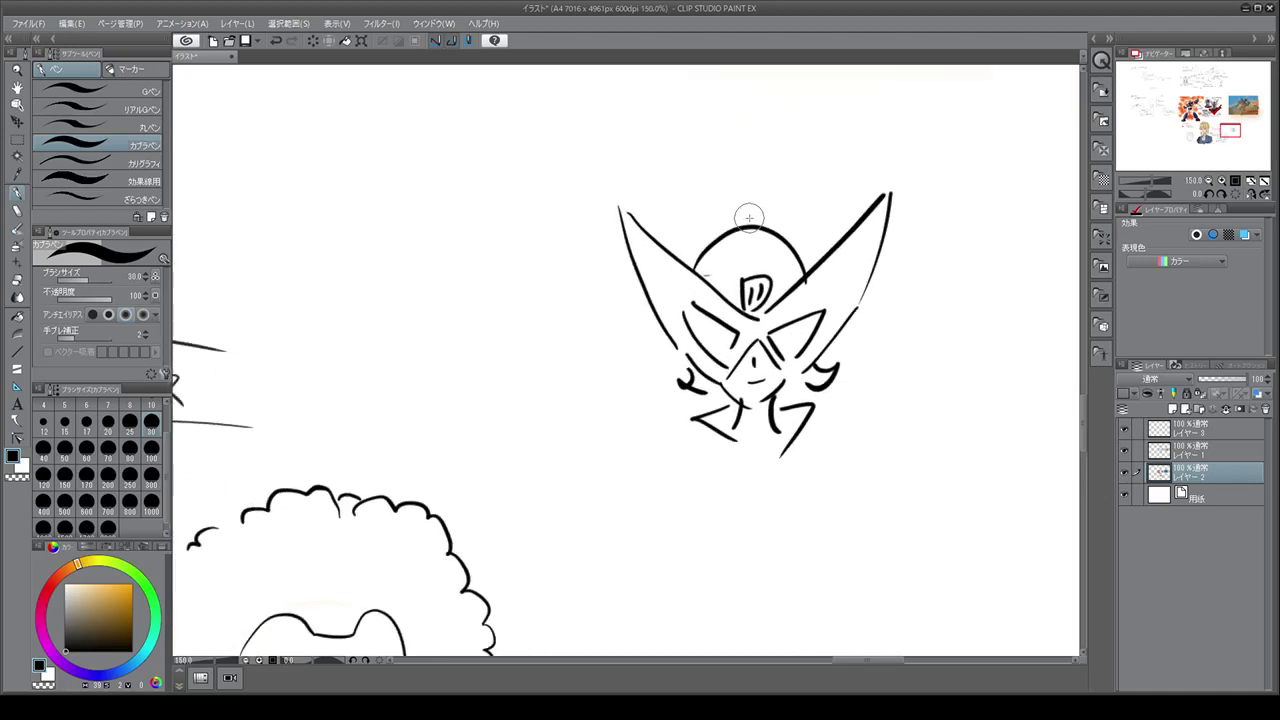
mouse_move(434, 350)
left_mouse_down()
mouse_move(477, 329)
mouse_move(449, 377)
mouse_move(529, 369)
mouse_move(523, 389)
mouse_move(607, 321)
mouse_move(605, 337)
mouse_move(630, 333)
mouse_move(619, 357)
mouse_move(568, 386)
mouse_move(594, 386)
mouse_move(511, 396)
mouse_move(499, 361)
mouse_move(603, 396)
left_mouse_up()
mouse_move(468, 390)
left_mouse_down()
mouse_move(460, 454)
mouse_move(477, 485)
left_mouse_up()
left_click_drag(535, 392, 535, 411)
left_click(537, 431)
mouse_move(486, 325)
left_mouse_down()
mouse_move(555, 277)
mouse_move(590, 305)
left_mouse_up()
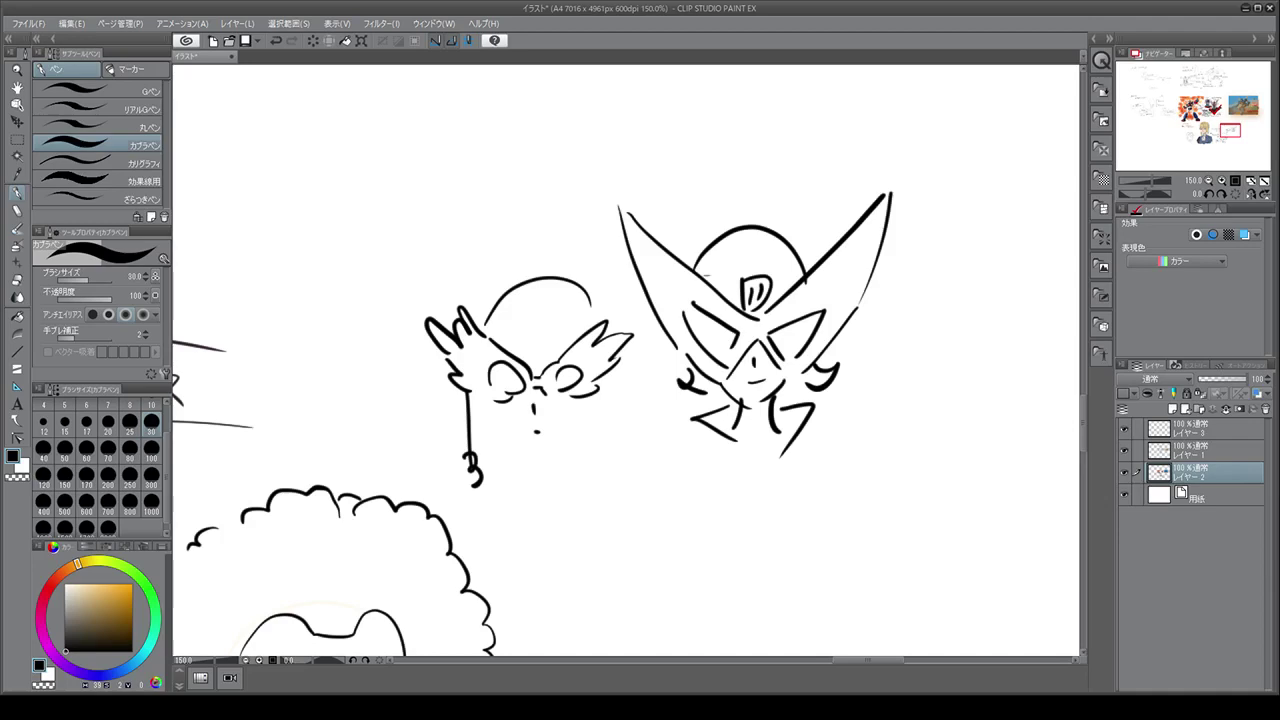
Step: Review the finished portrait and surrounding doodles, then the whole group of robot illustrations and notes on the canvas
scroll(784, 352, "down", 3)
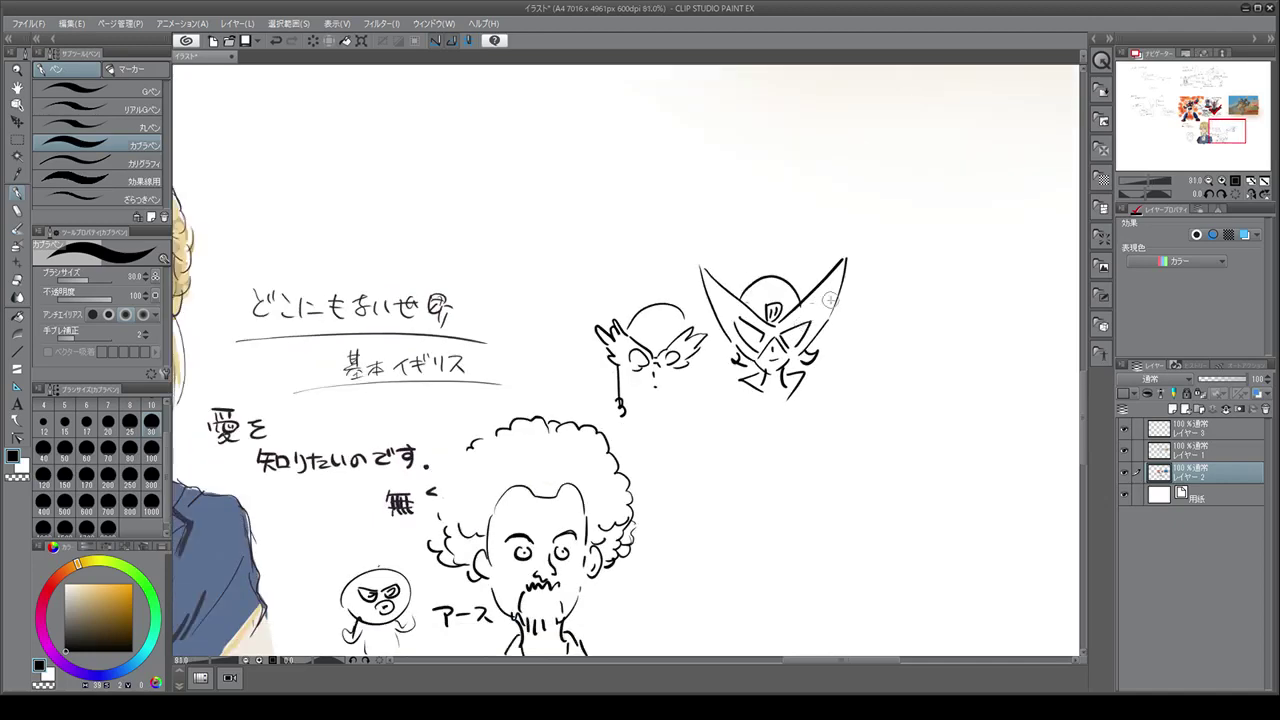
mouse_move(1082, 387)
left_mouse_down()
mouse_move(1080, 404)
mouse_move(1080, 383)
left_mouse_up()
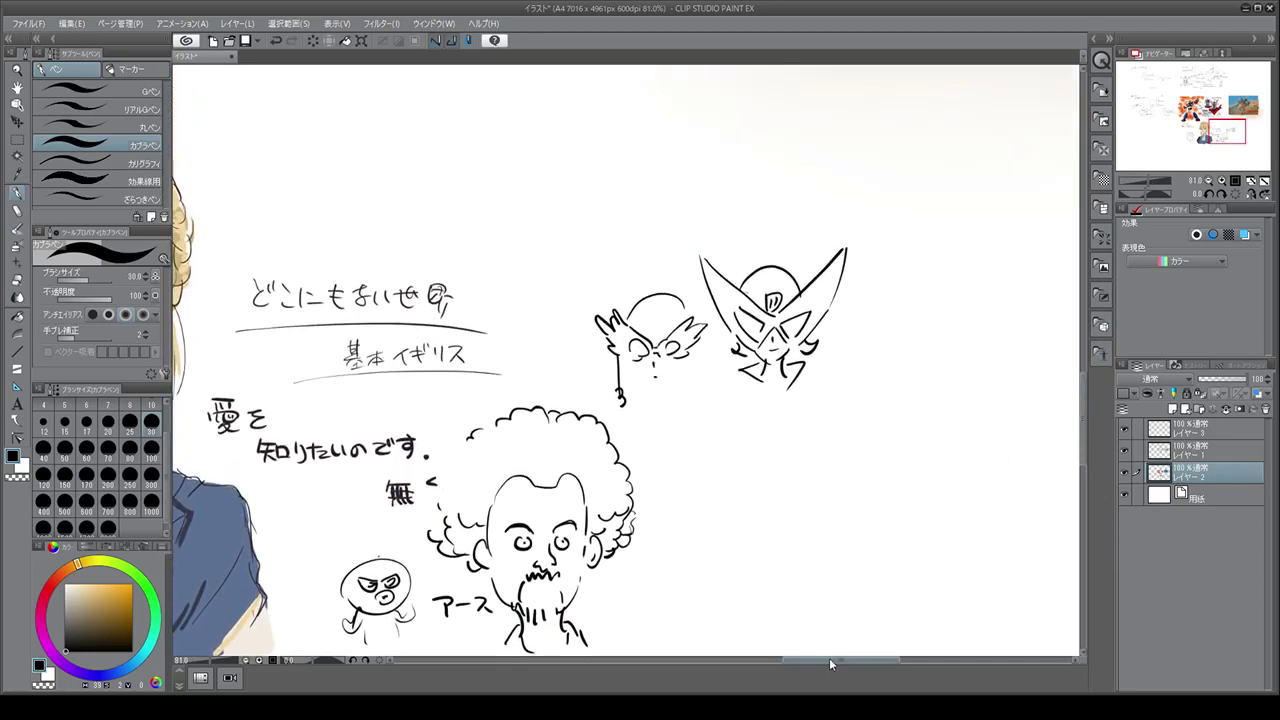
left_click_drag(829, 658, 780, 660)
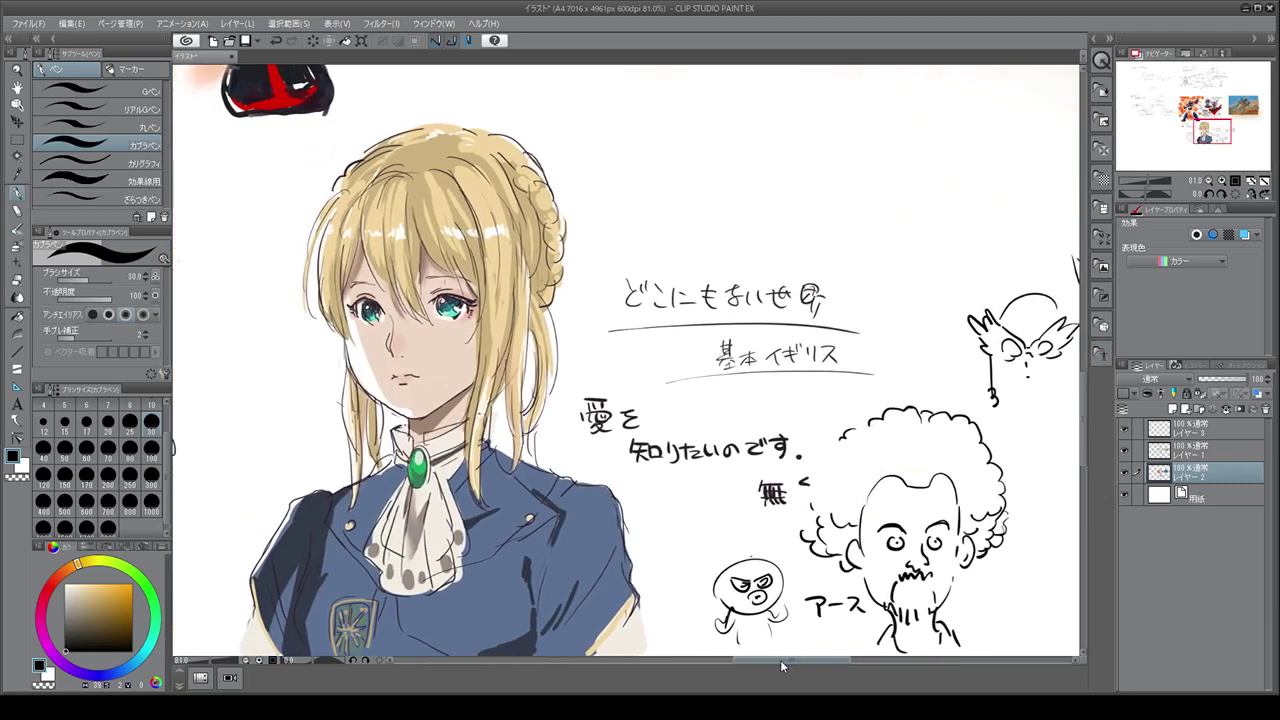
scroll(634, 424, "up", 1)
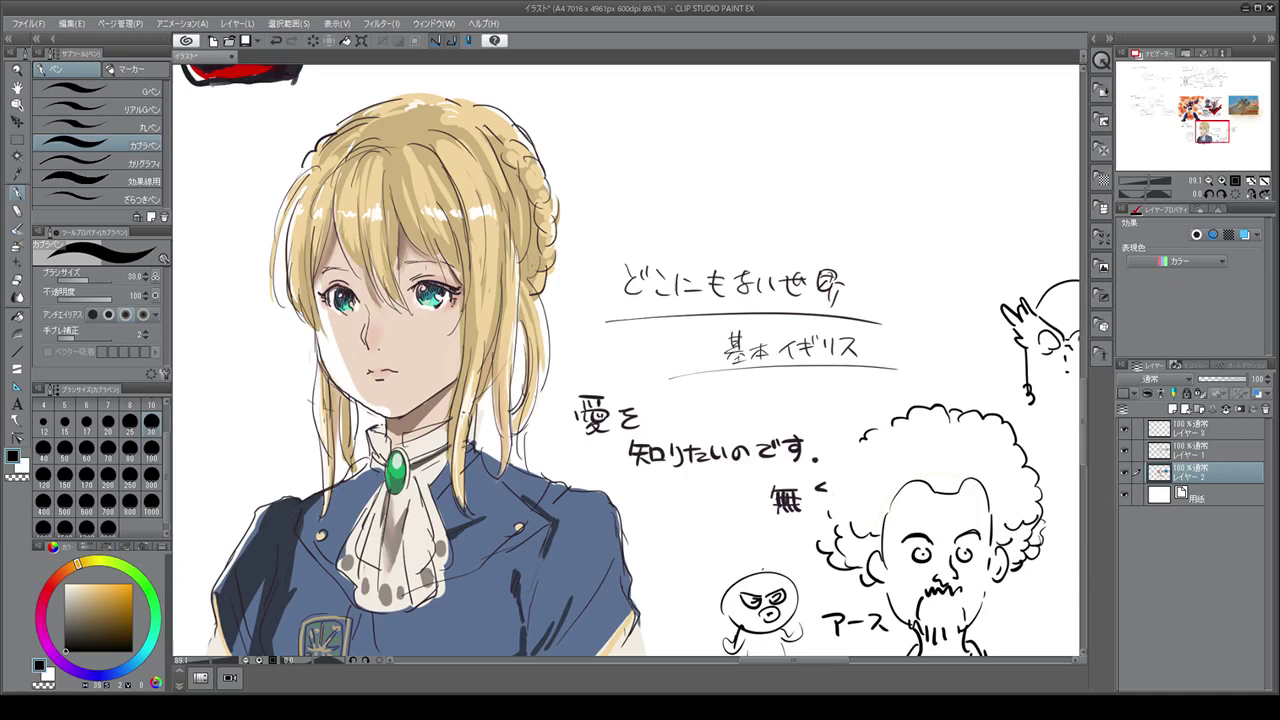
scroll(575, 481, "down", 2)
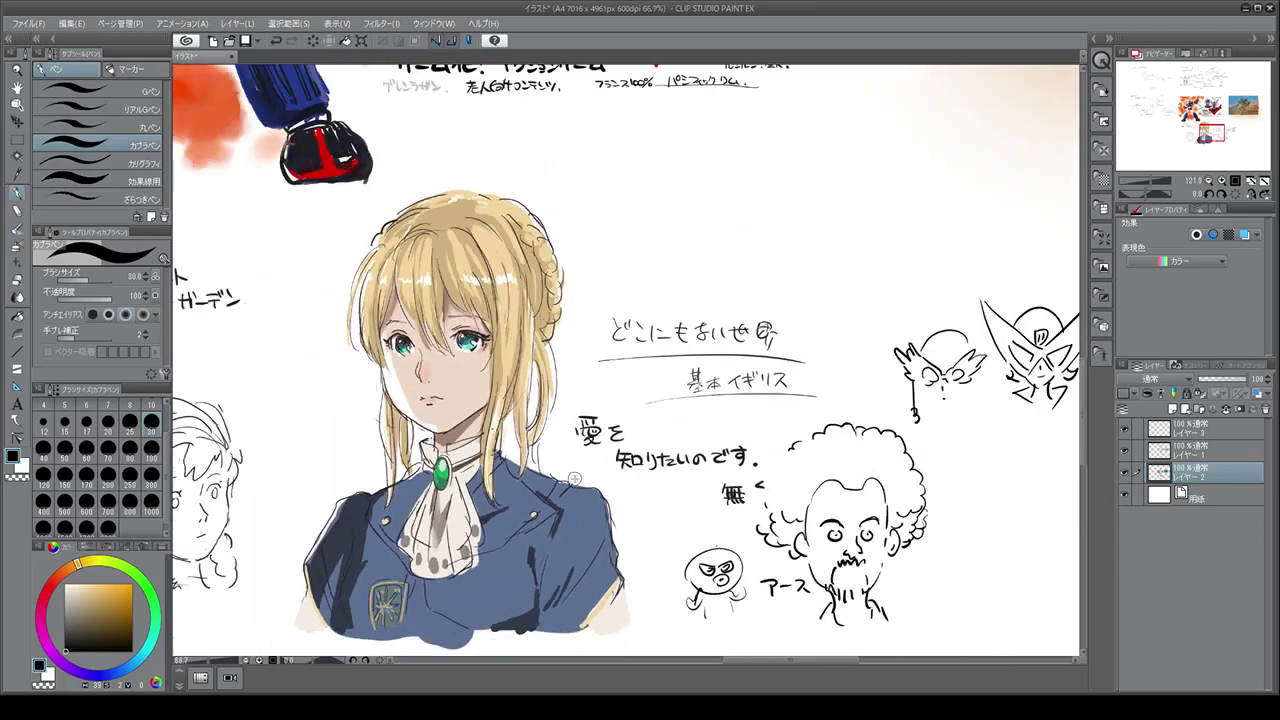
scroll(575, 481, "down", 4)
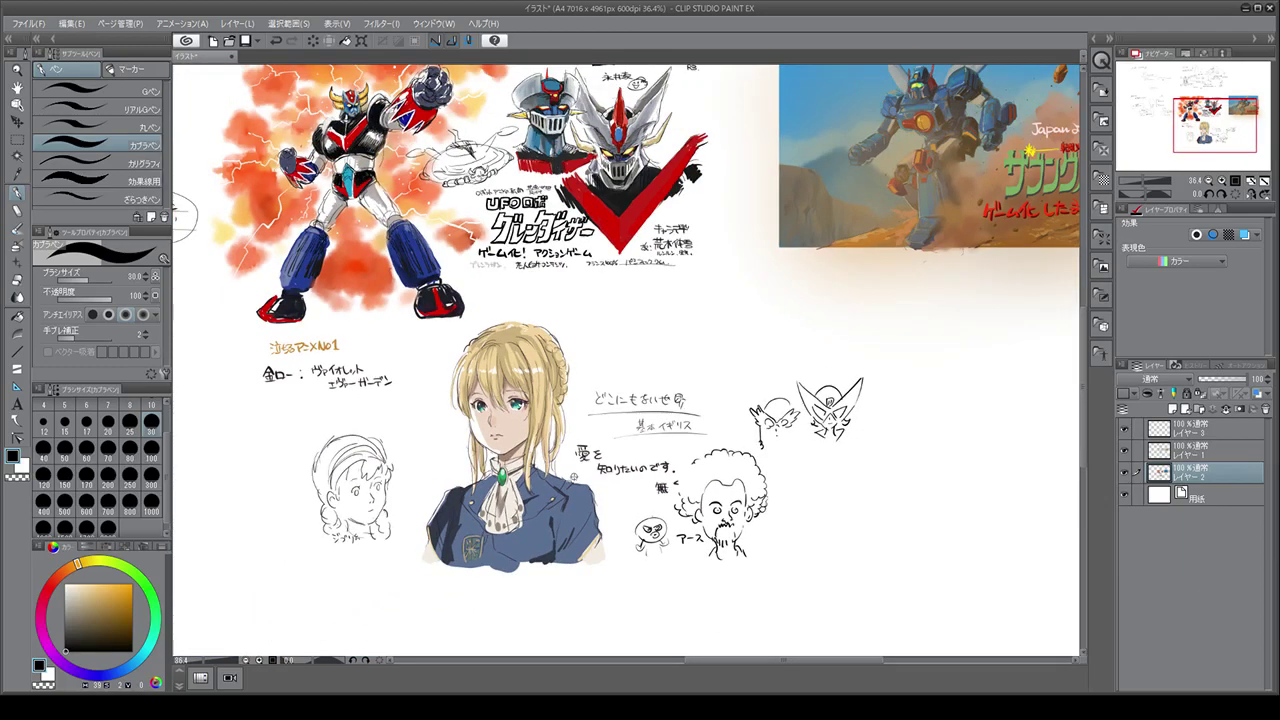
left_click_drag(1085, 415, 1085, 351)
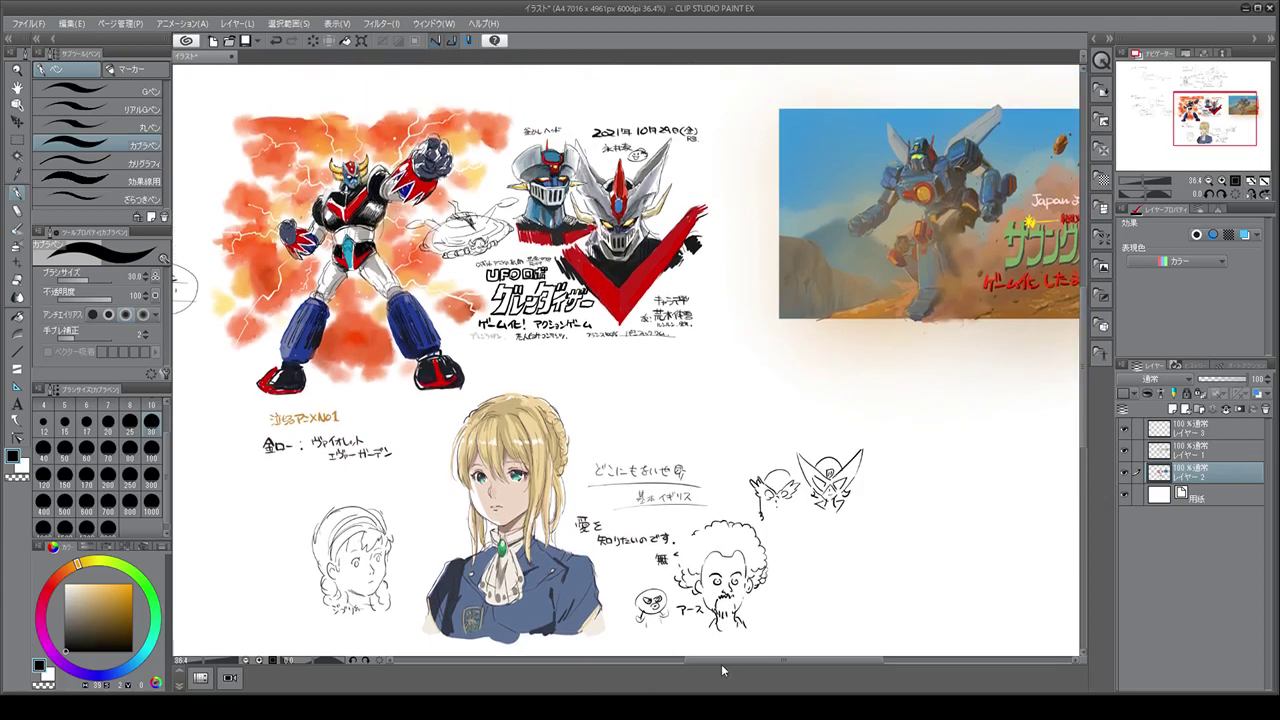
left_click_drag(722, 658, 735, 656)
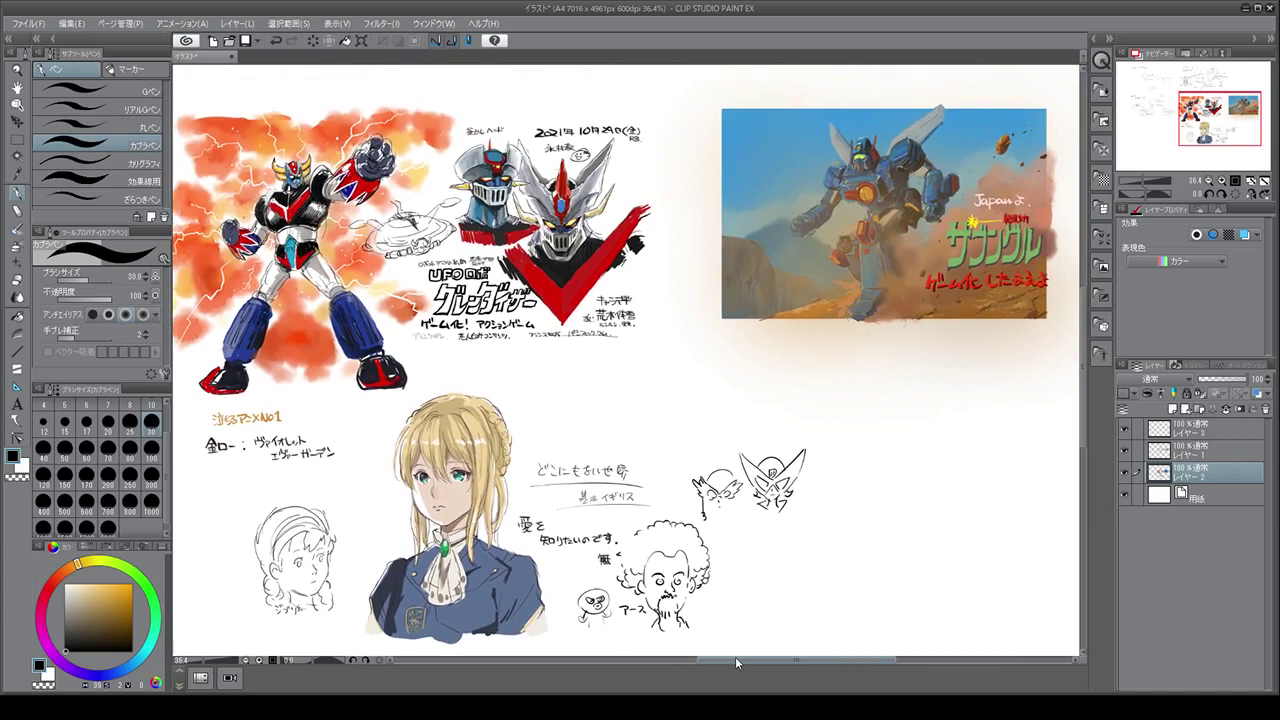